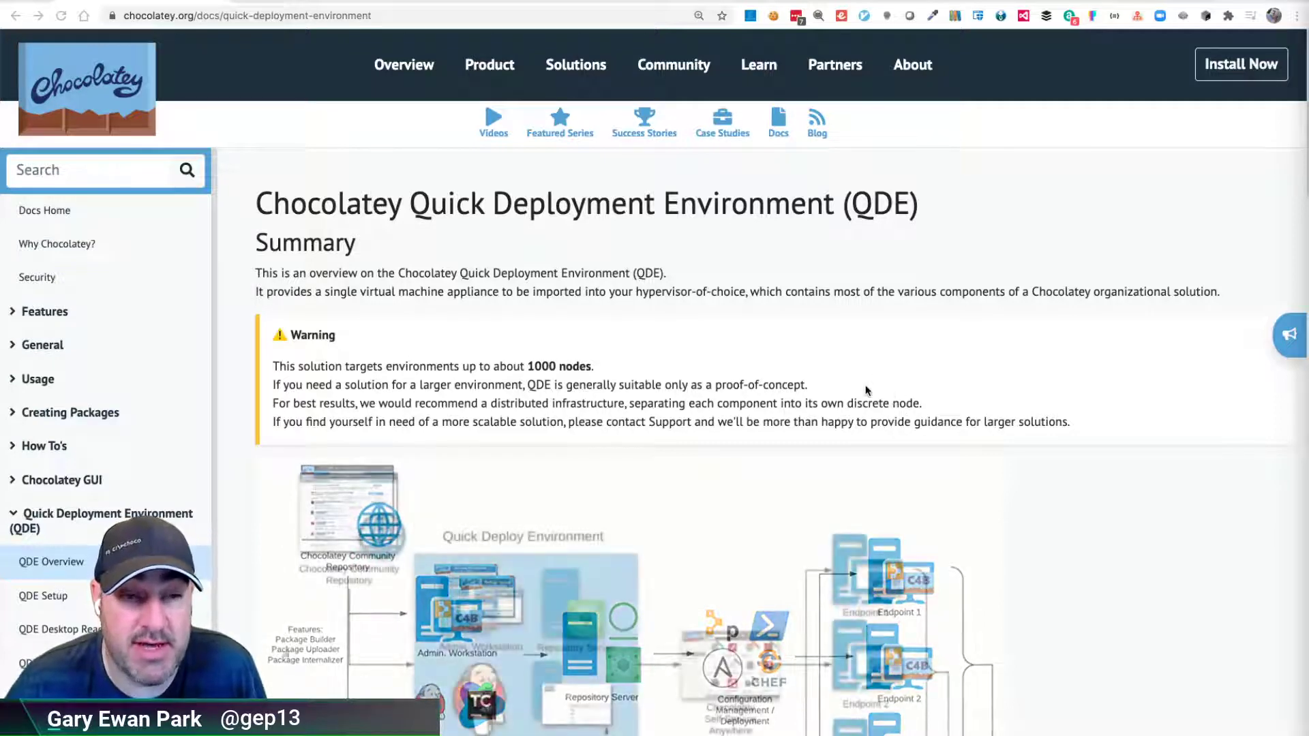
- Open the QDE Setup docs page and jump to its 'Platform: VMware (VMDK file)' section
{"action": "scroll", "coordinate": [483, 342], "scroll_direction": "down", "scroll_amount": 1}
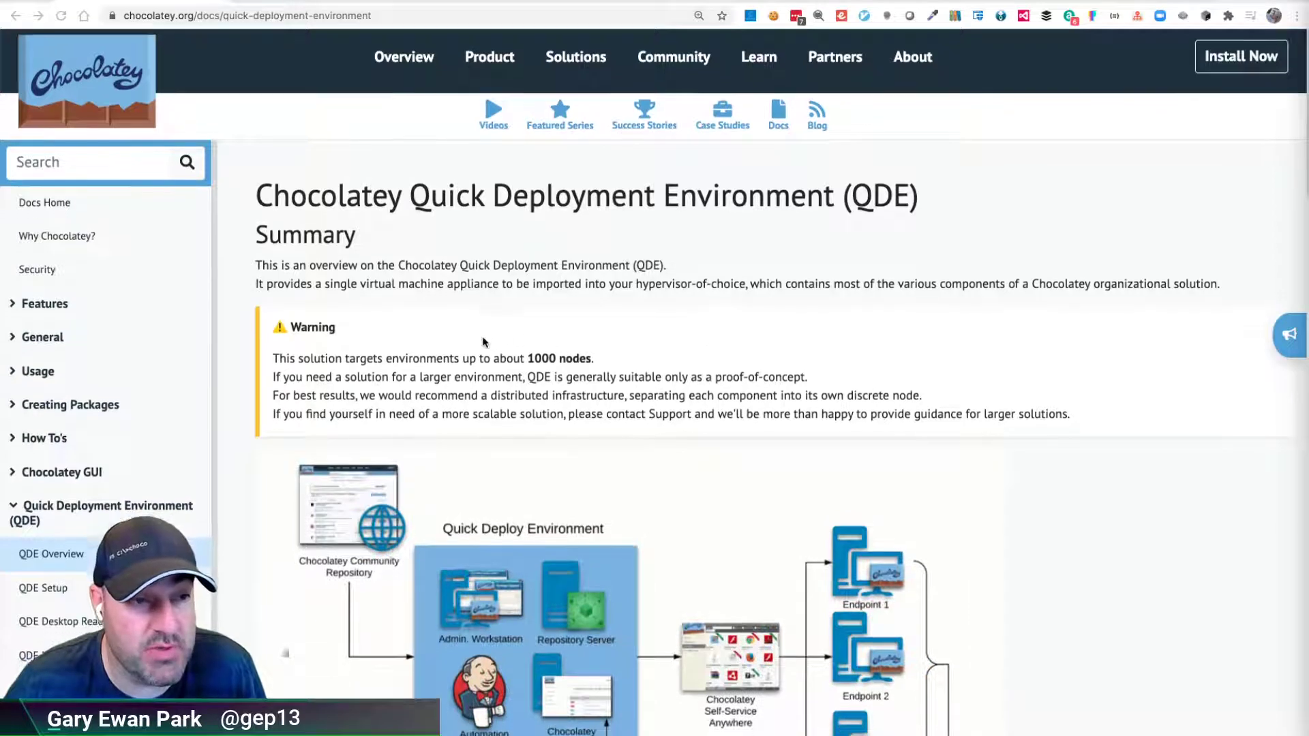
{"action": "scroll", "coordinate": [484, 343], "scroll_direction": "down", "scroll_amount": 3}
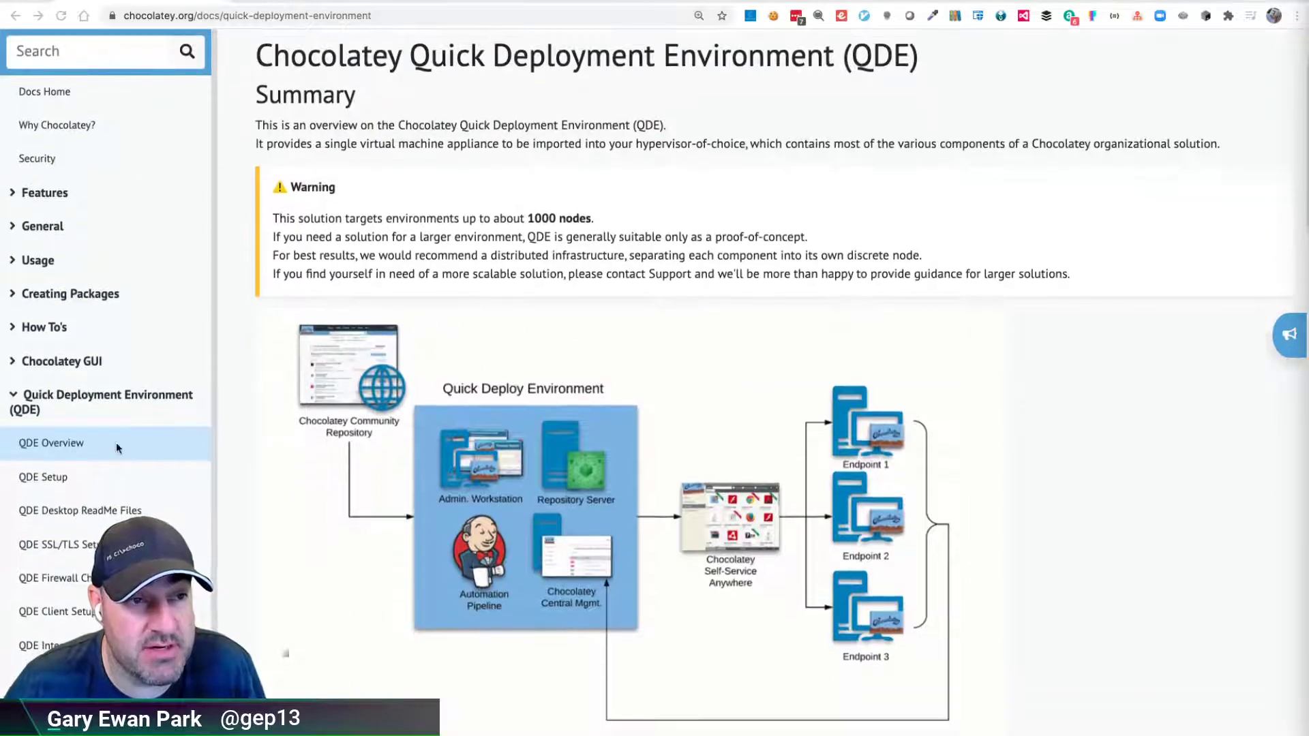
{"action": "left_click", "coordinate": [49, 479]}
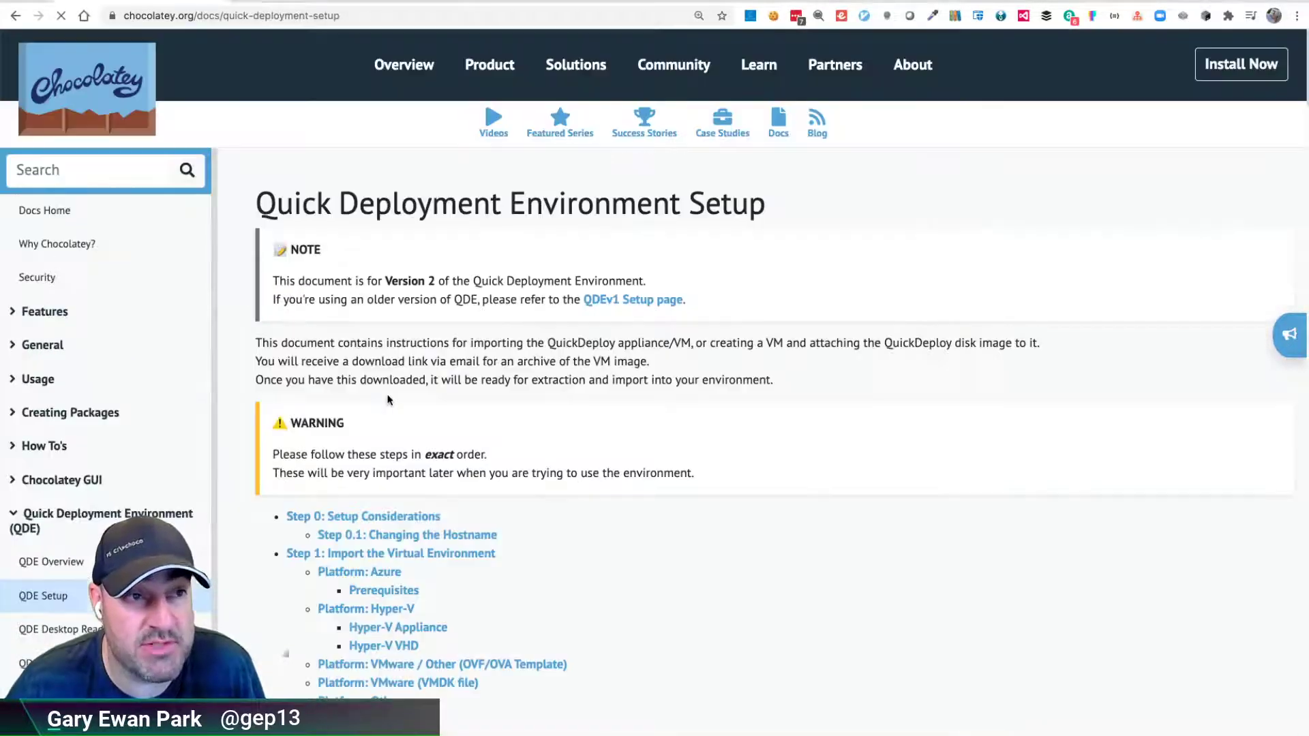
{"action": "scroll", "coordinate": [388, 400], "scroll_direction": "down", "scroll_amount": 3}
{"action": "scroll", "coordinate": [393, 368], "scroll_direction": "down", "scroll_amount": 1}
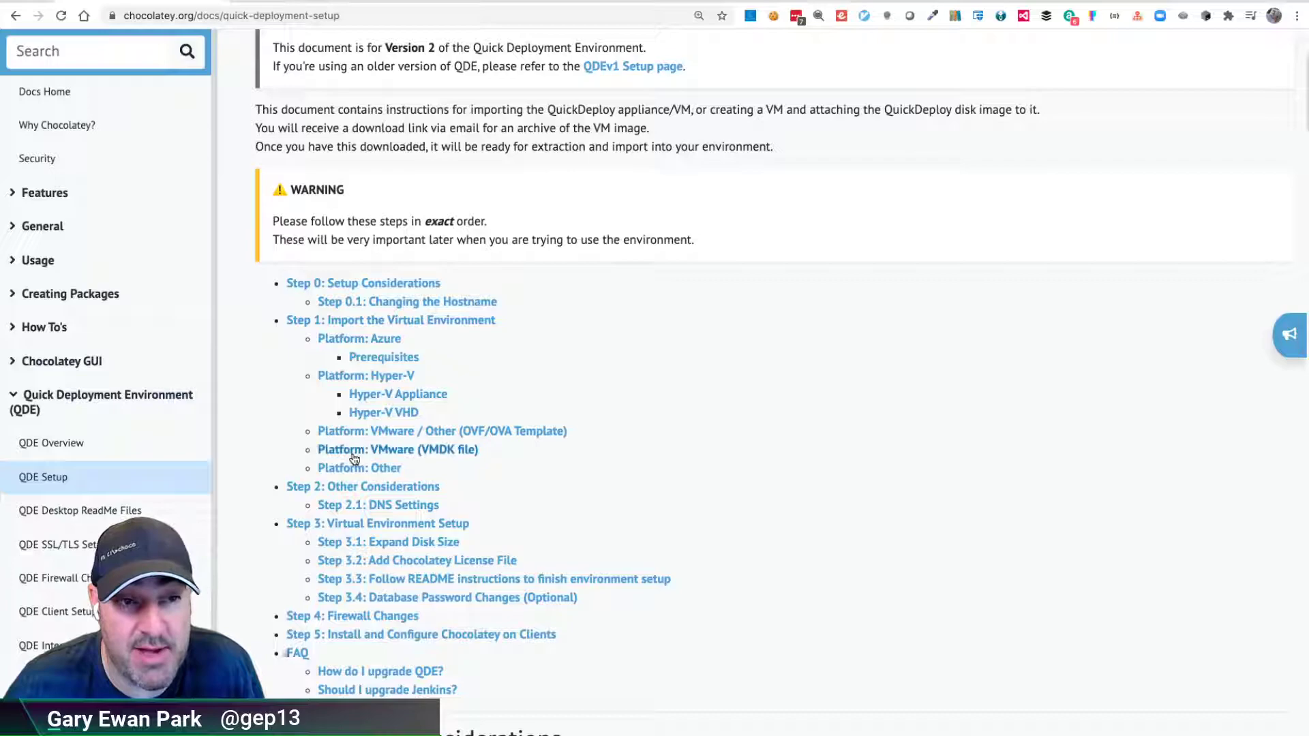
{"action": "left_click", "coordinate": [439, 449]}
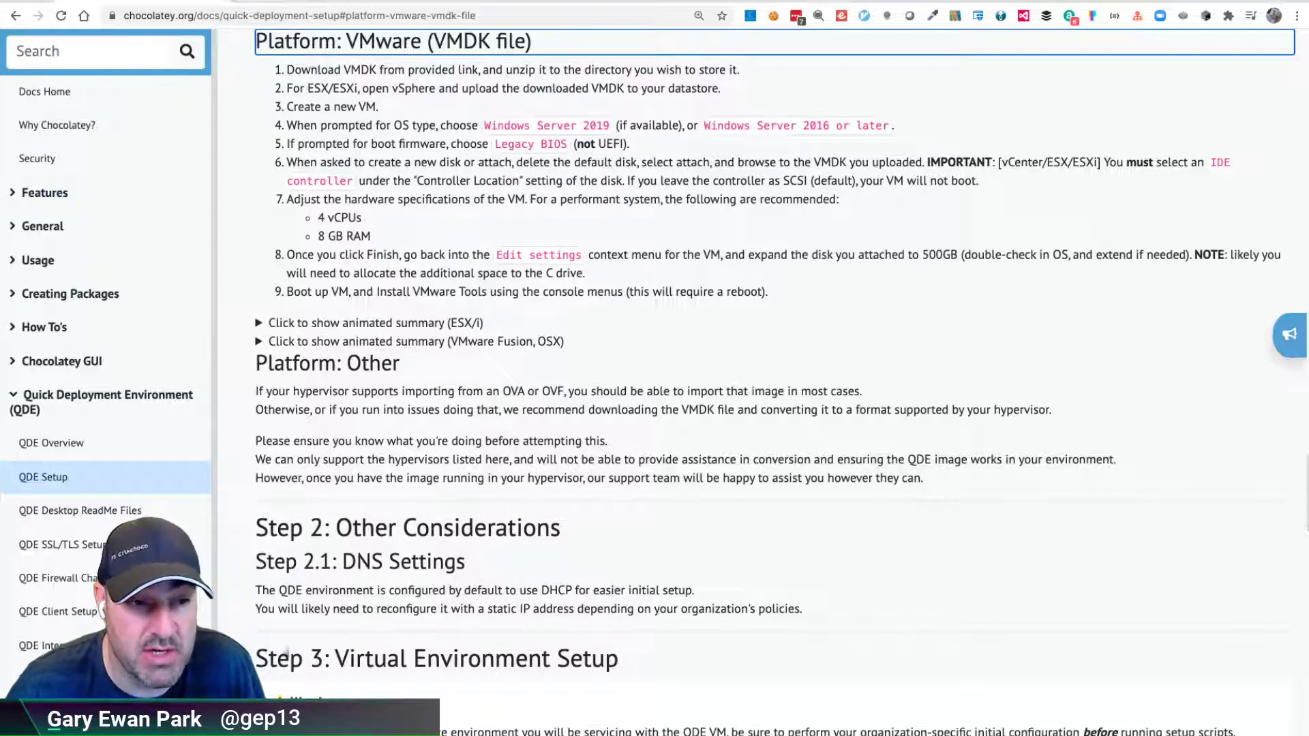
- Move the VMware Fusion library aside and bring the QDE V2 Finder window into view
{"action": "key", "text": "super+Tab"}
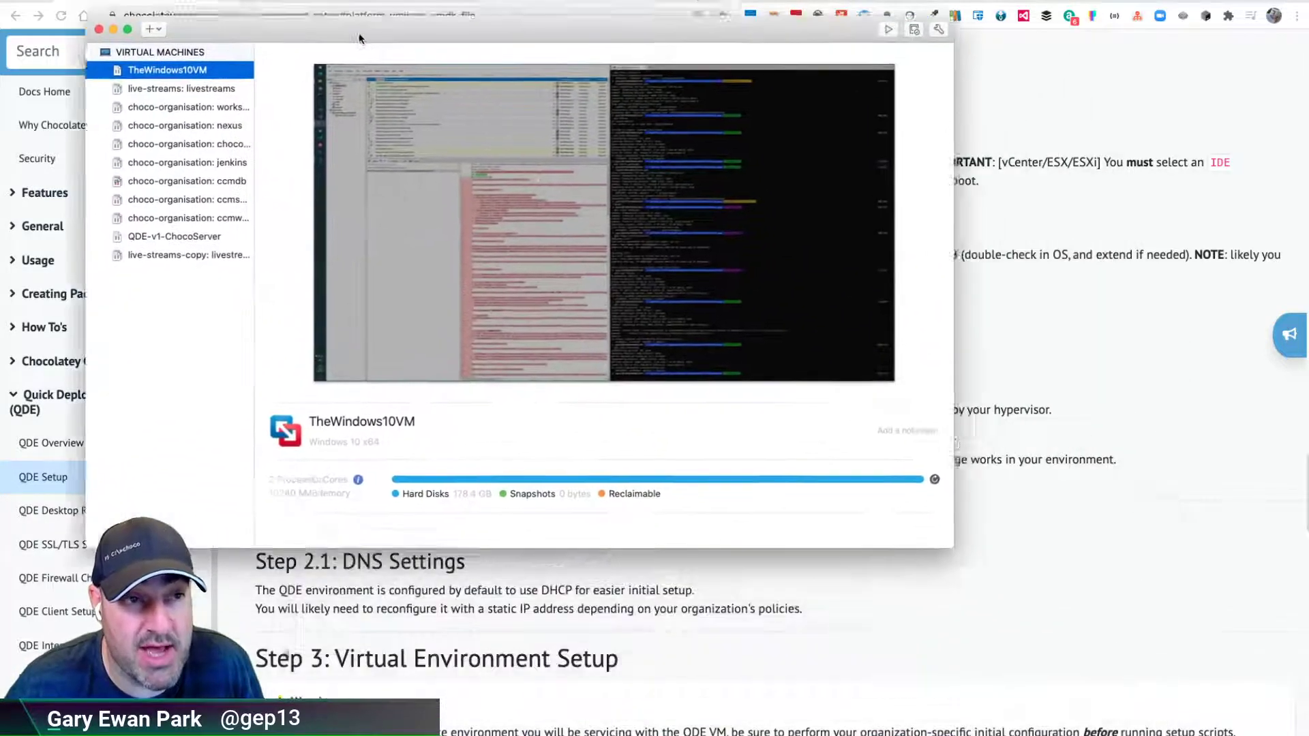
{"action": "left_click_drag", "start_coordinate": [359, 37], "coordinate": [311, 30]}
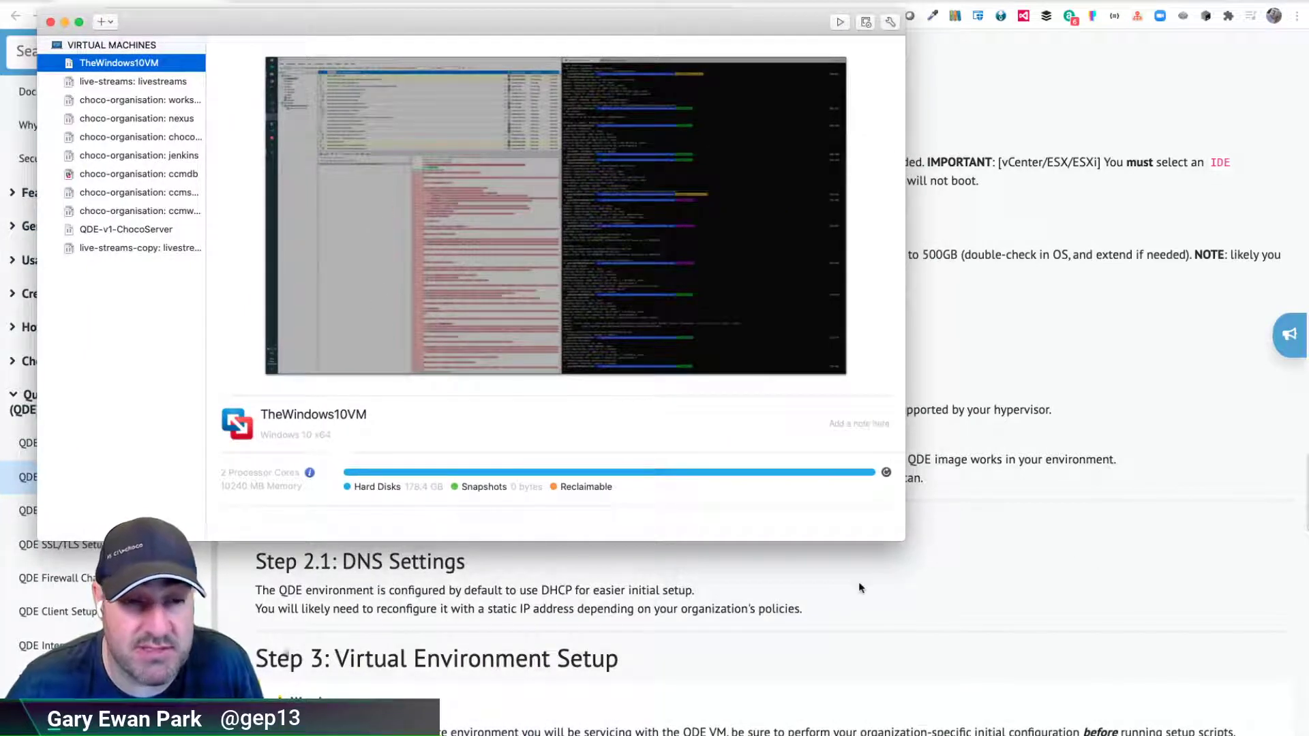
{"action": "key", "text": "super+Tab"}
{"action": "left_click_drag", "start_coordinate": [1048, 608], "coordinate": [891, 382]}
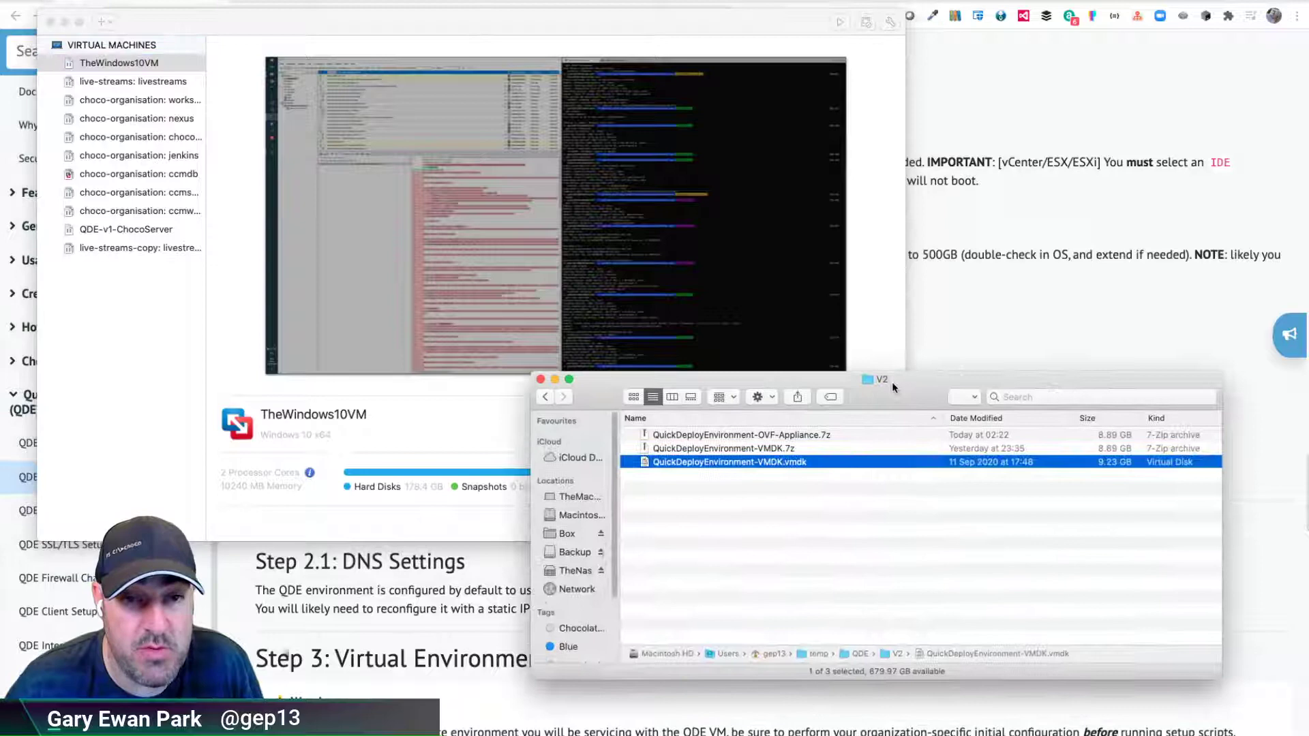
- Point out the QuickDeployEnvironment-VMDK.7z archive and the extracted .vmdk disk in turn
{"action": "left_click", "coordinate": [768, 449]}
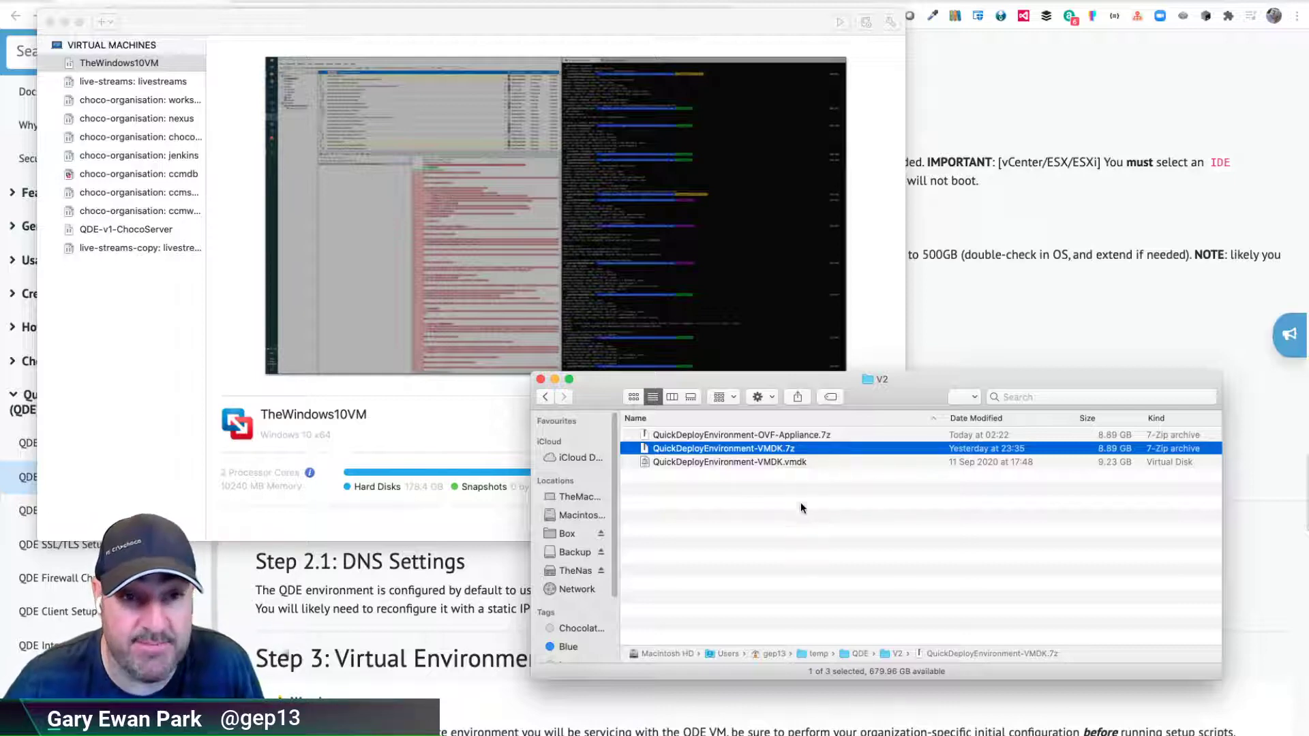
{"action": "left_click", "coordinate": [791, 464]}
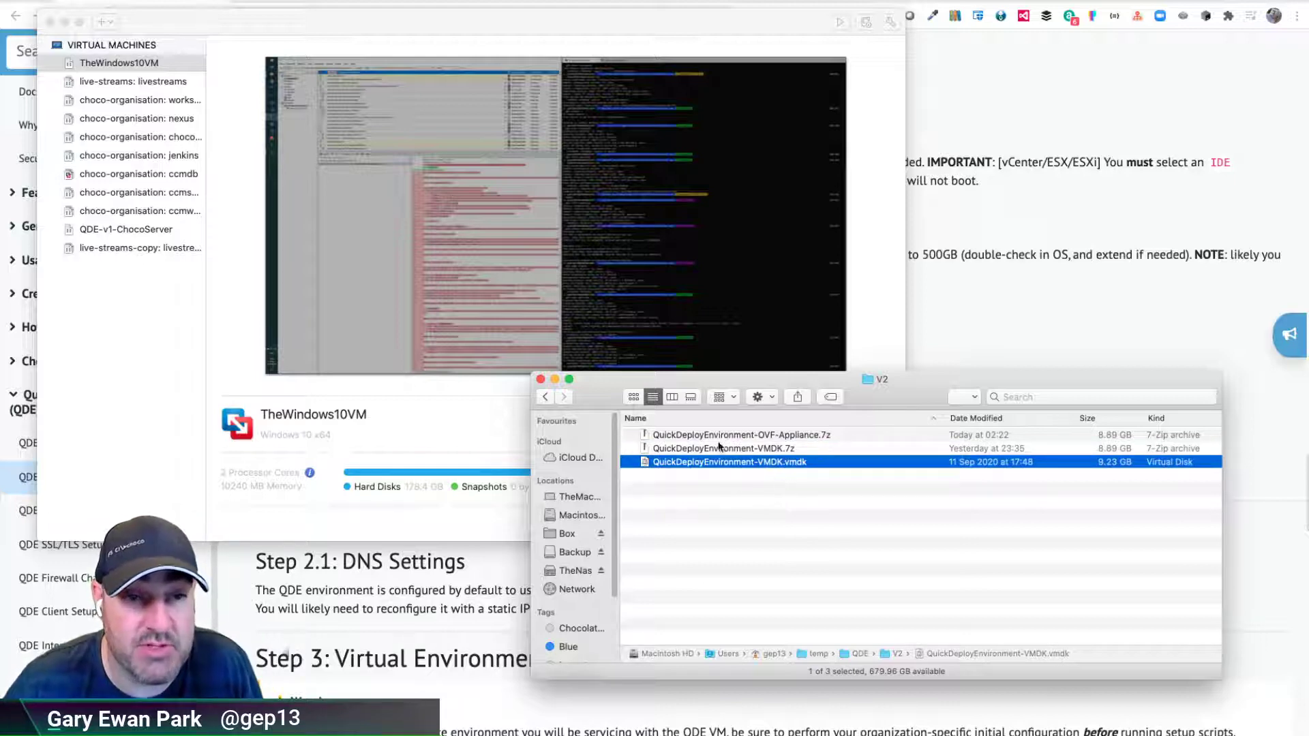
{"action": "left_click", "coordinate": [757, 450]}
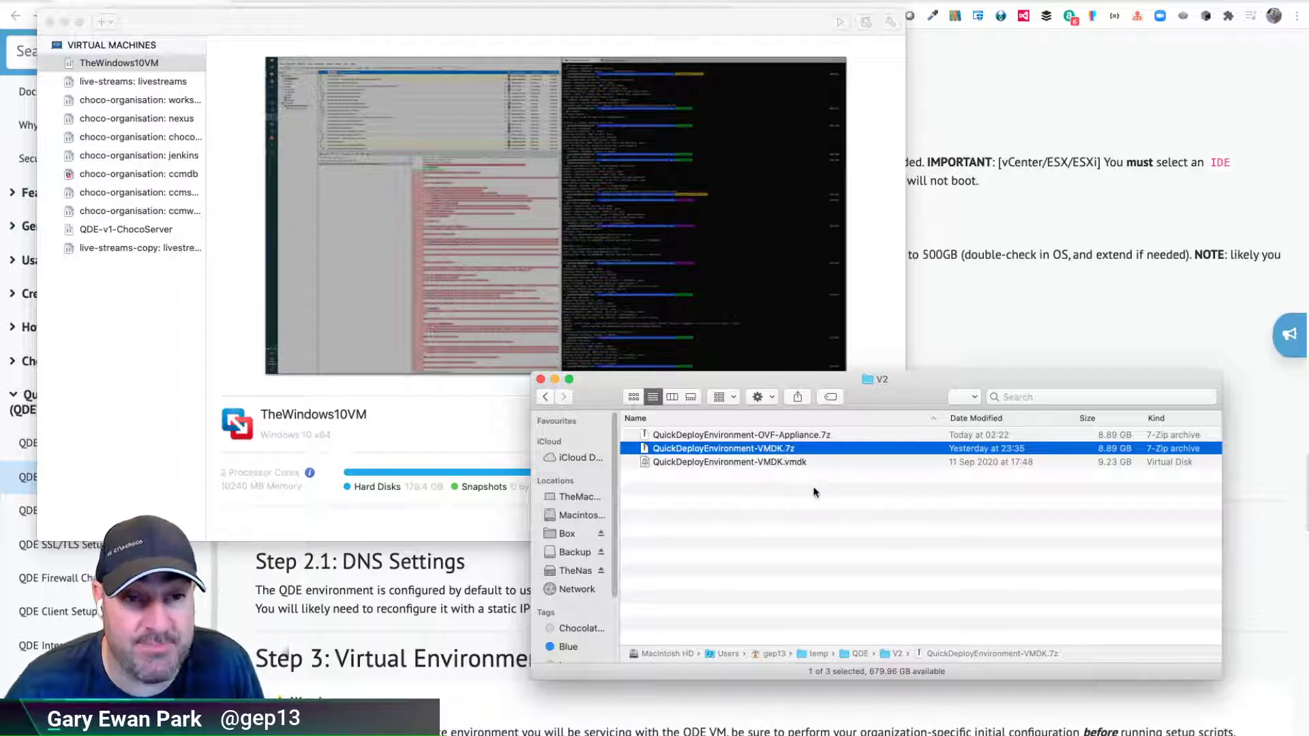
{"action": "left_click", "coordinate": [761, 464]}
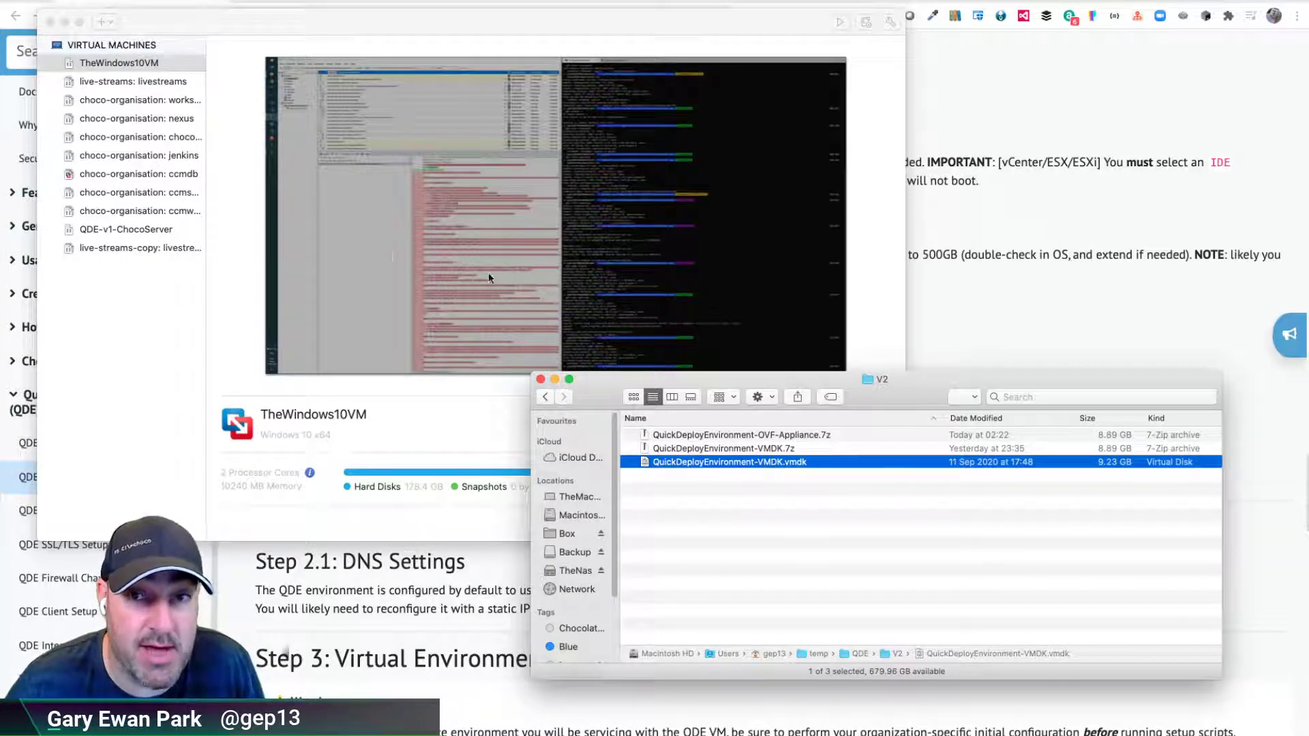
- Start a new custom virtual machine from VMware Fusion's + menu
{"action": "left_click", "coordinate": [202, 37]}
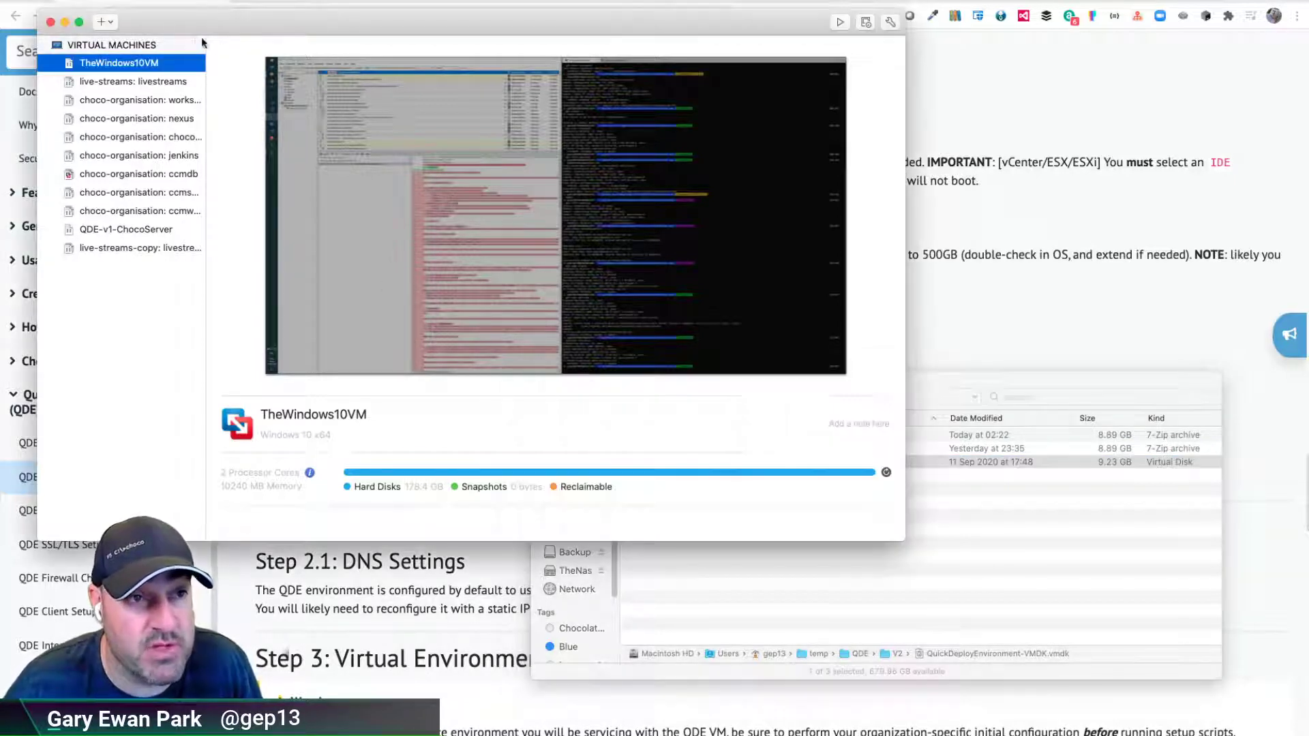
{"action": "left_click", "coordinate": [116, 23]}
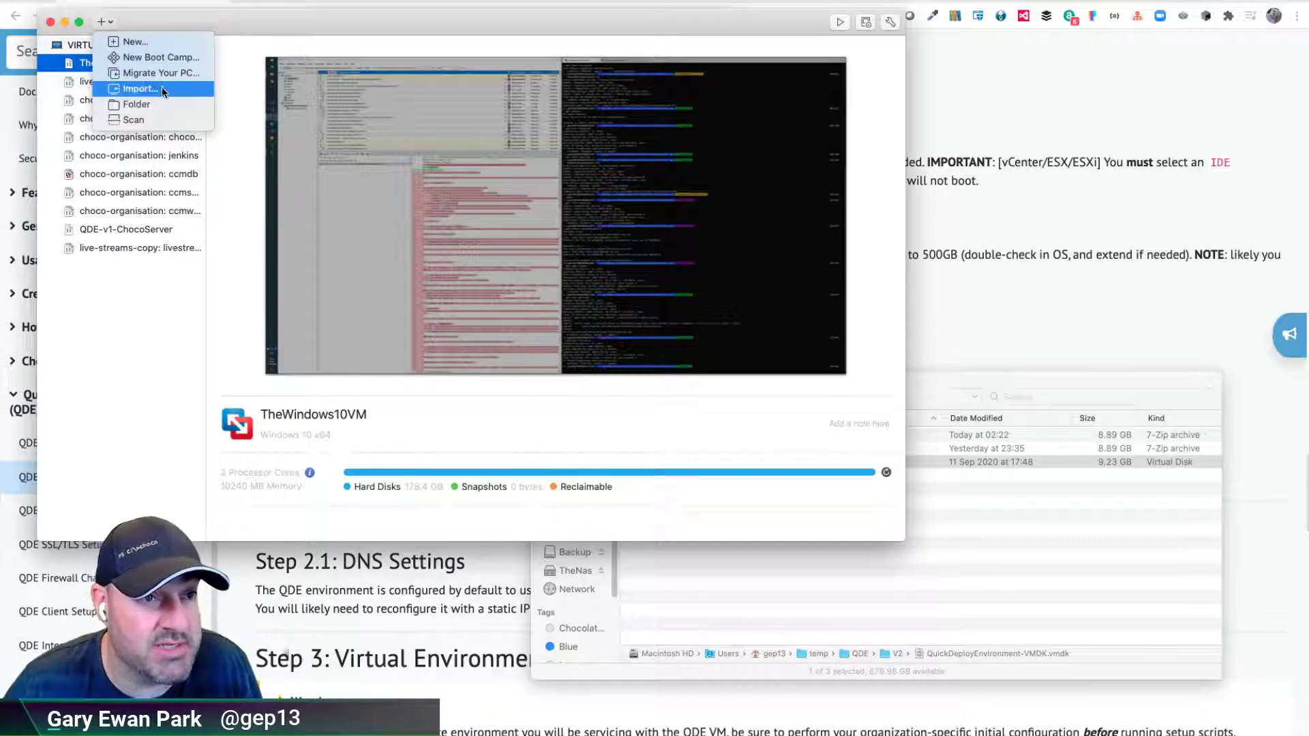
{"action": "left_click", "coordinate": [158, 47]}
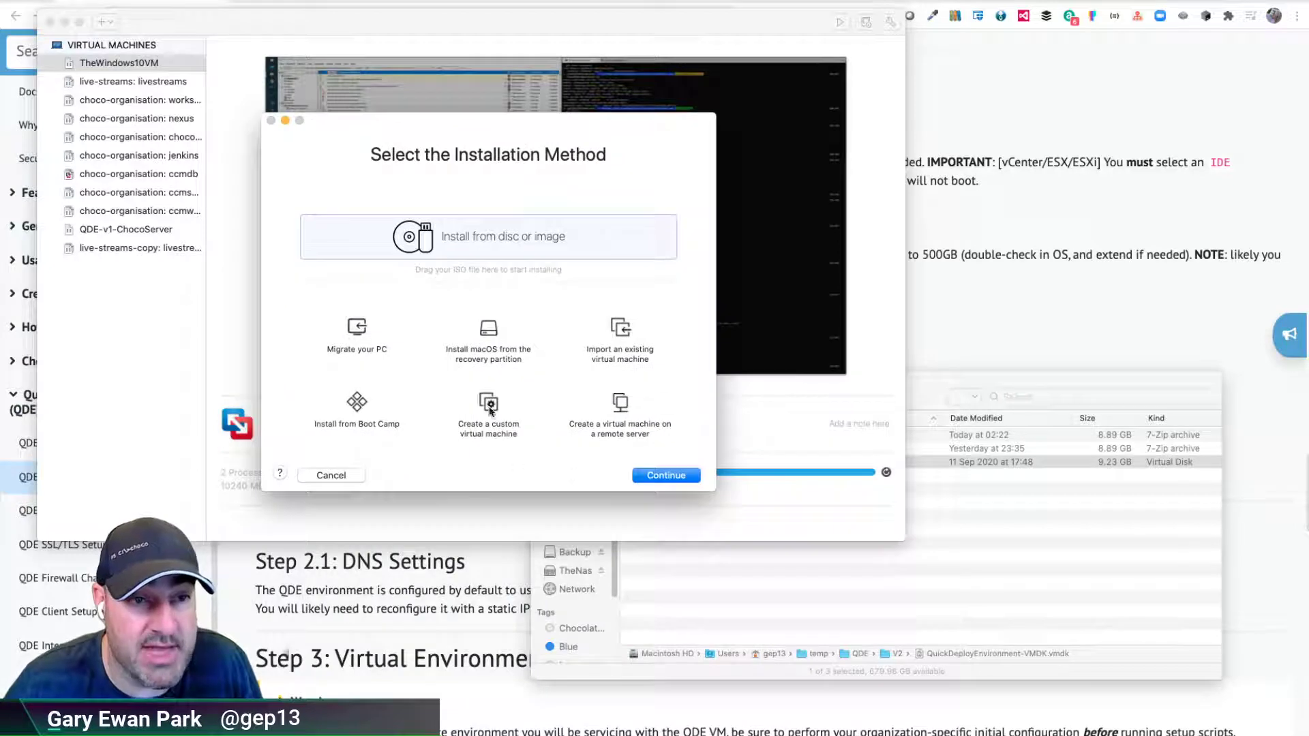
{"action": "left_click", "coordinate": [489, 409]}
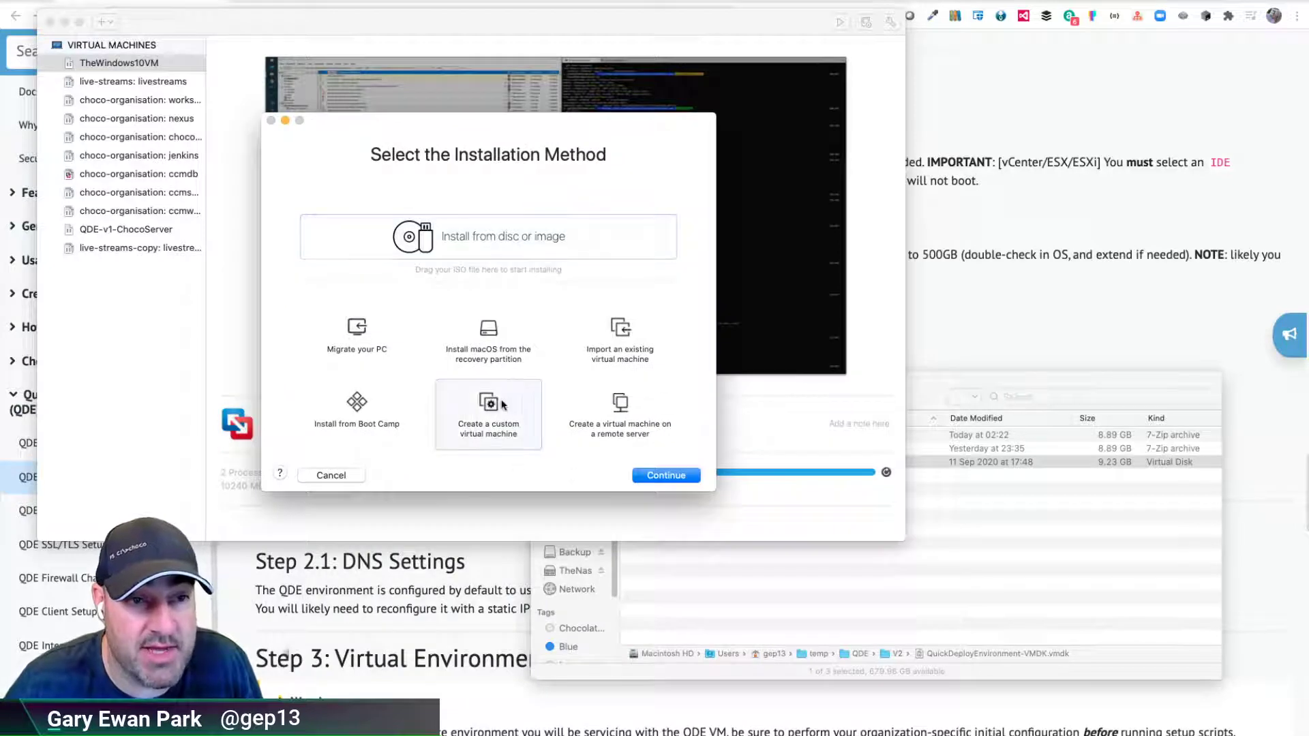
{"action": "left_click", "coordinate": [658, 472]}
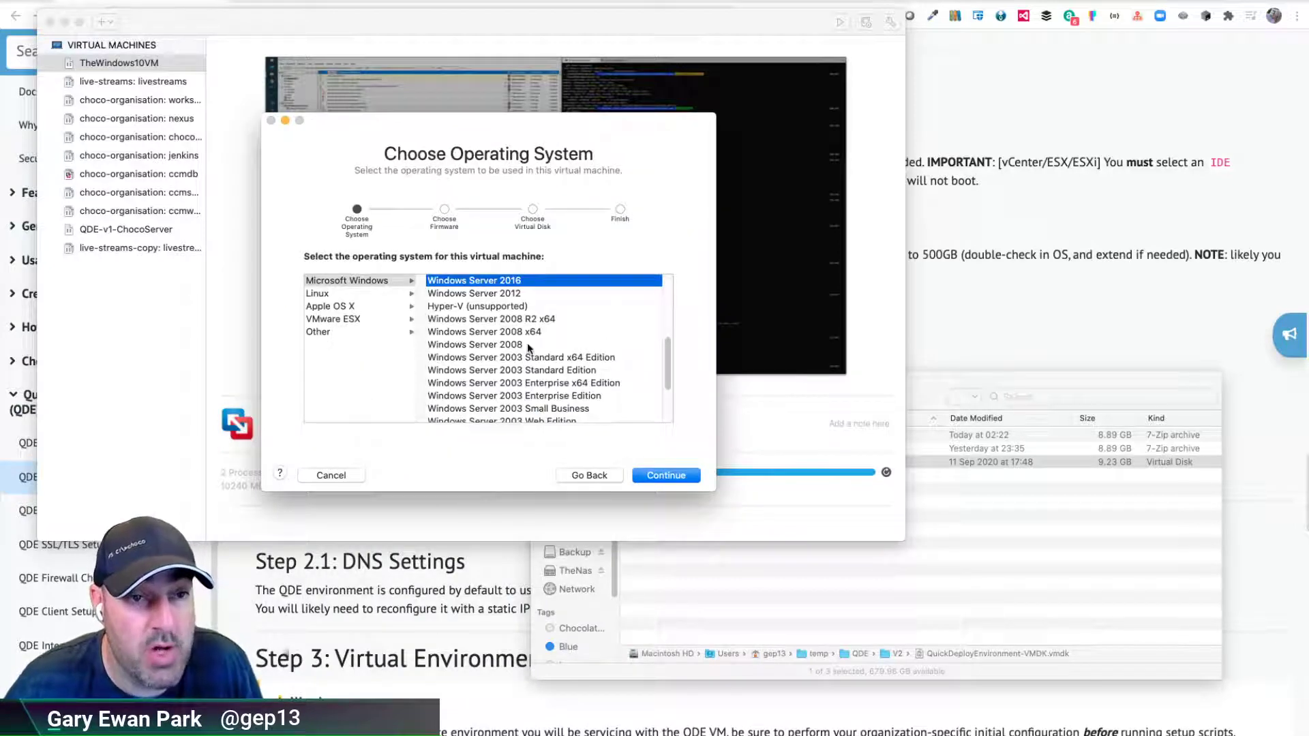
- Look through the OS list, leaving Microsoft Windows › Windows Server 2016 selected
{"action": "scroll", "coordinate": [528, 348], "scroll_direction": "down", "scroll_amount": 5}
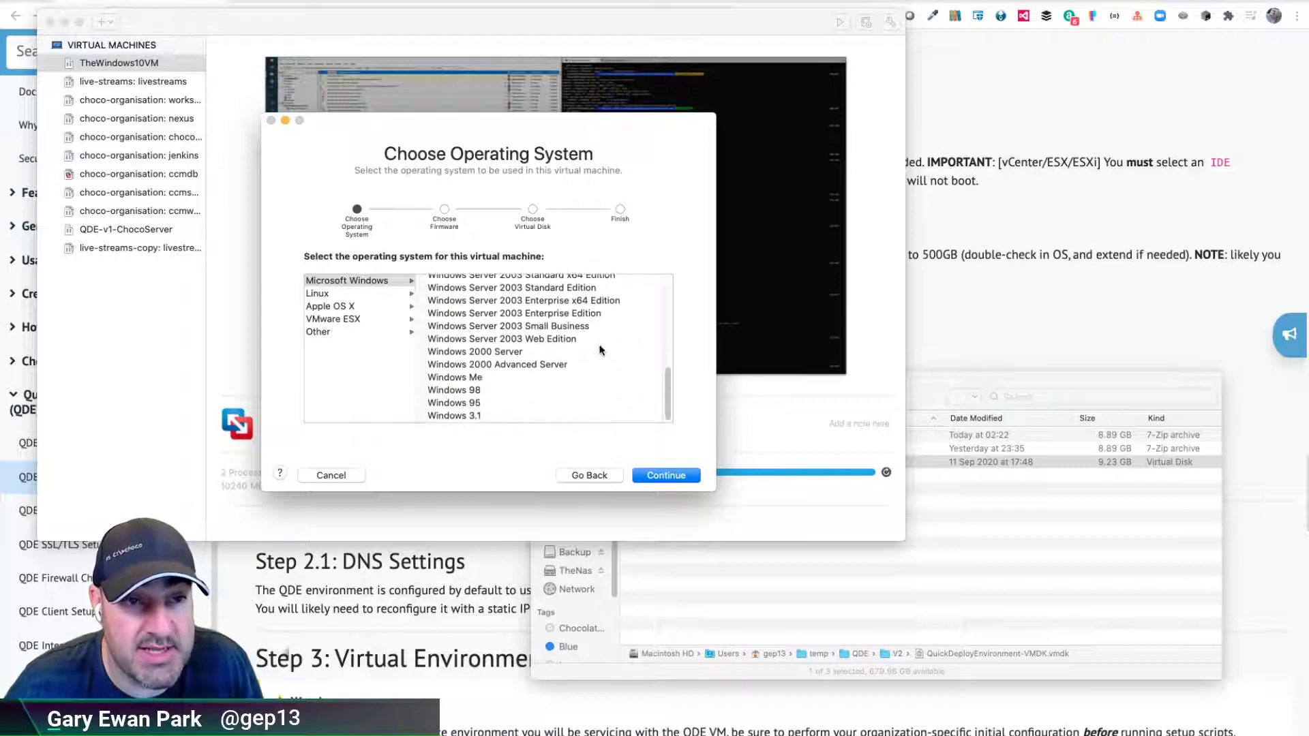
{"action": "scroll", "coordinate": [600, 350], "scroll_direction": "up", "scroll_amount": 10}
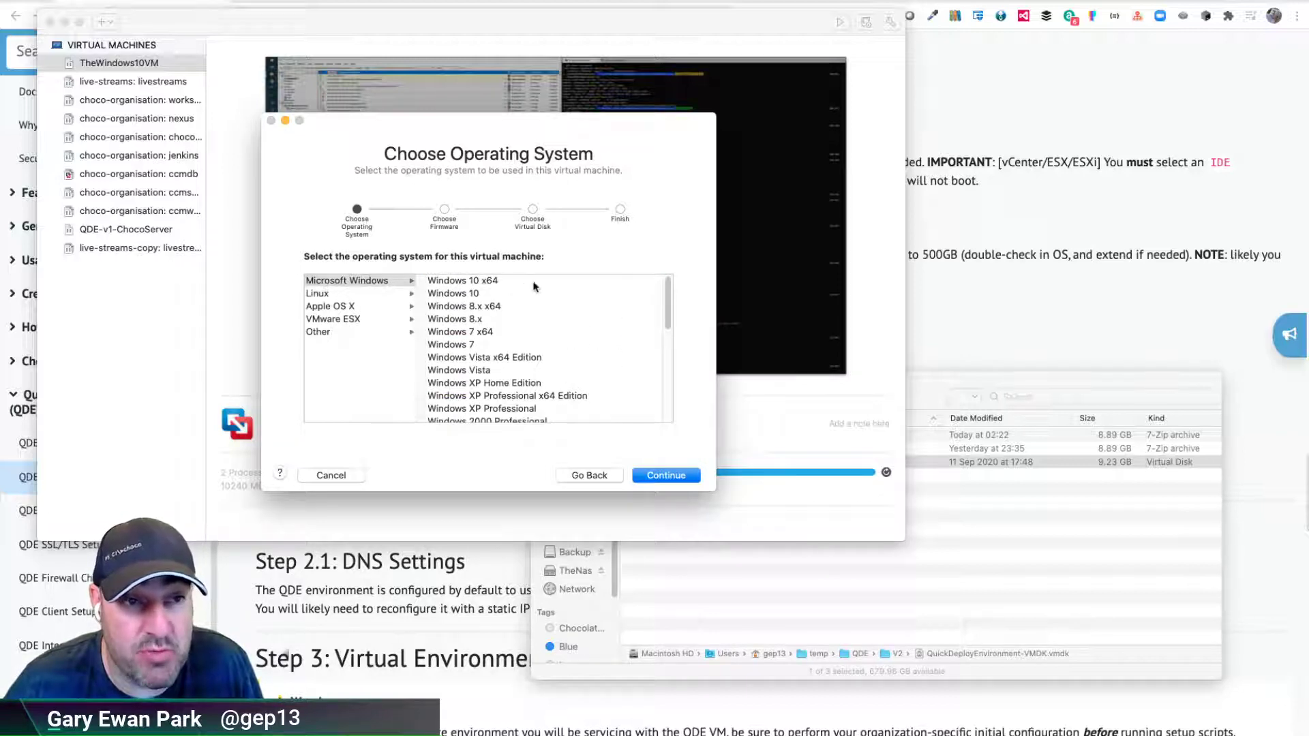
{"action": "scroll", "coordinate": [538, 337], "scroll_direction": "down", "scroll_amount": 3}
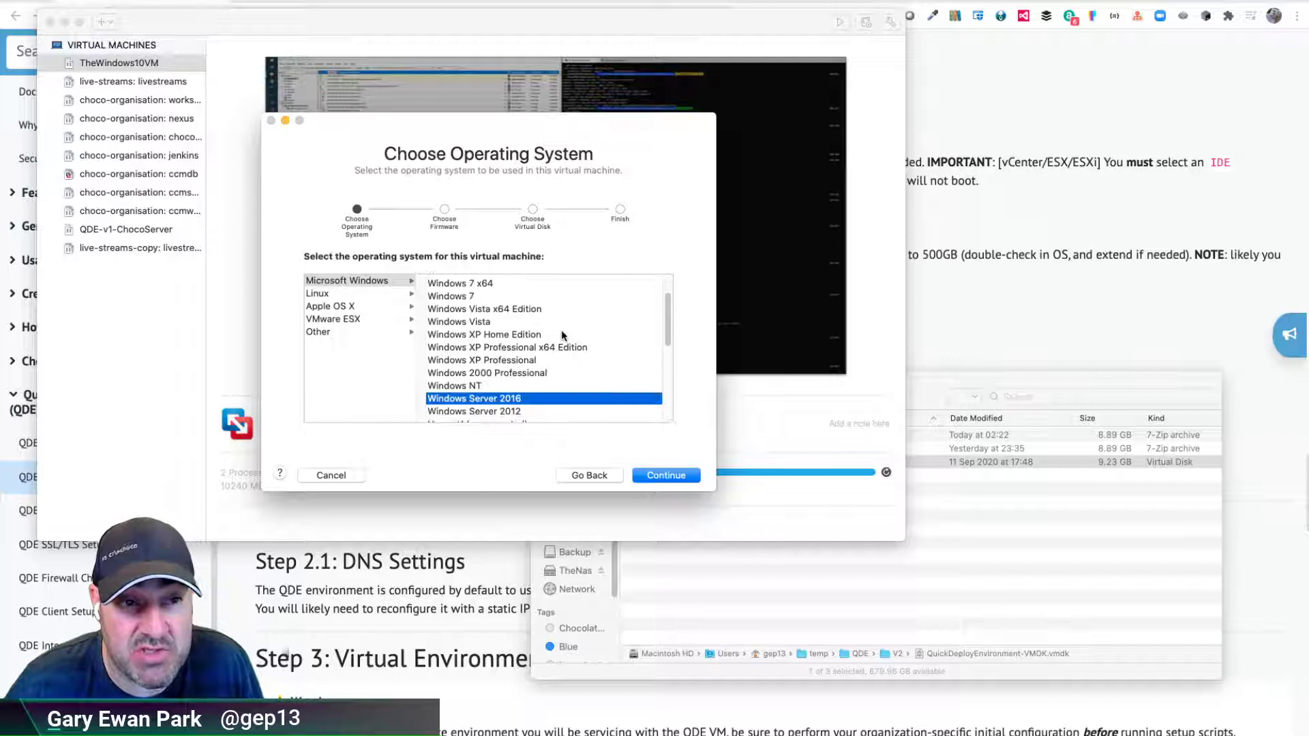
{"action": "scroll", "coordinate": [566, 338], "scroll_direction": "down", "scroll_amount": 3}
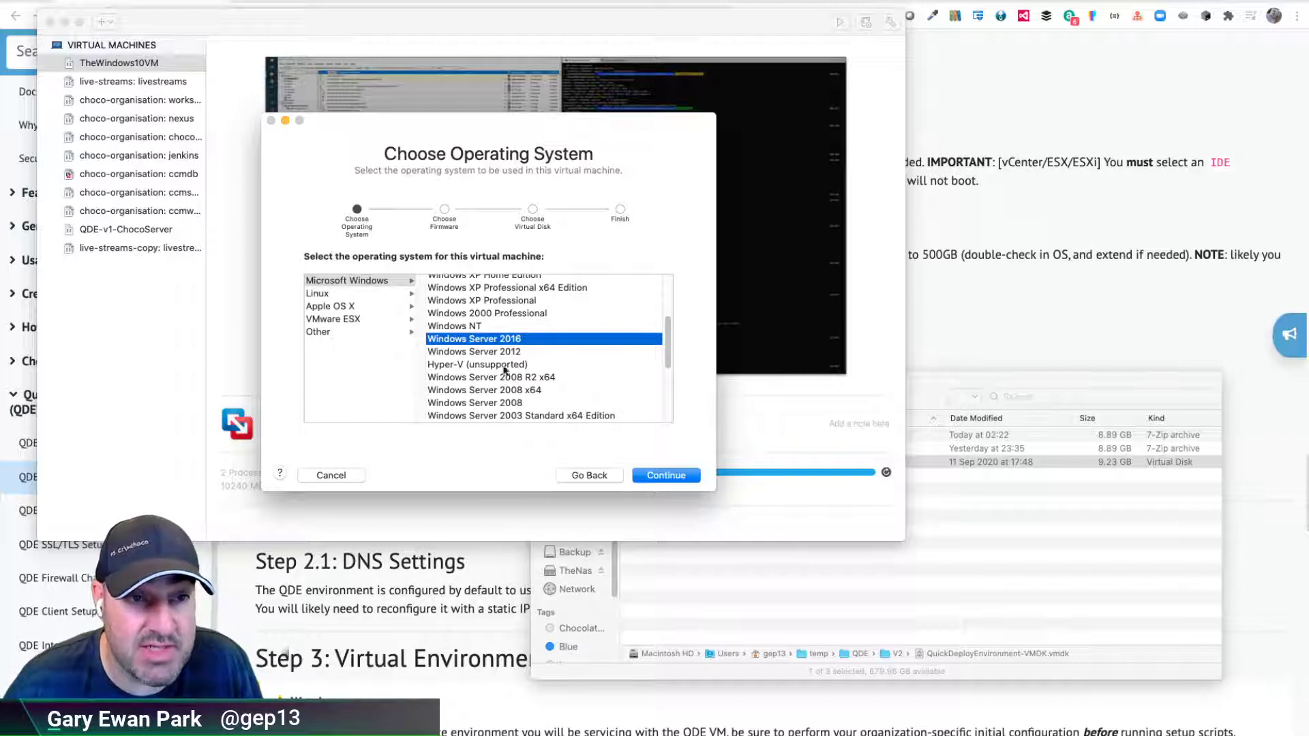
{"action": "scroll", "coordinate": [534, 326], "scroll_direction": "down", "scroll_amount": 1}
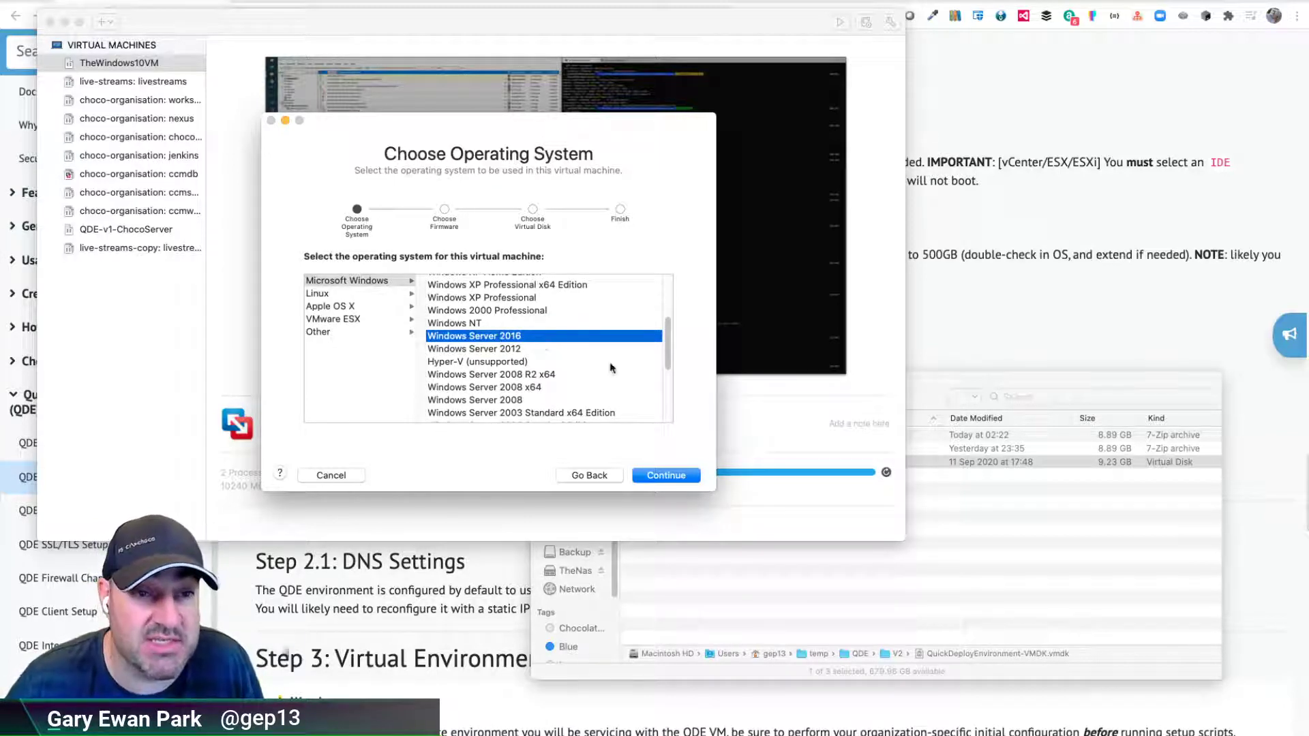
- Accept Windows Server 2016 as the guest OS and set the boot firmware to Legacy BIOS
{"action": "left_click", "coordinate": [660, 471]}
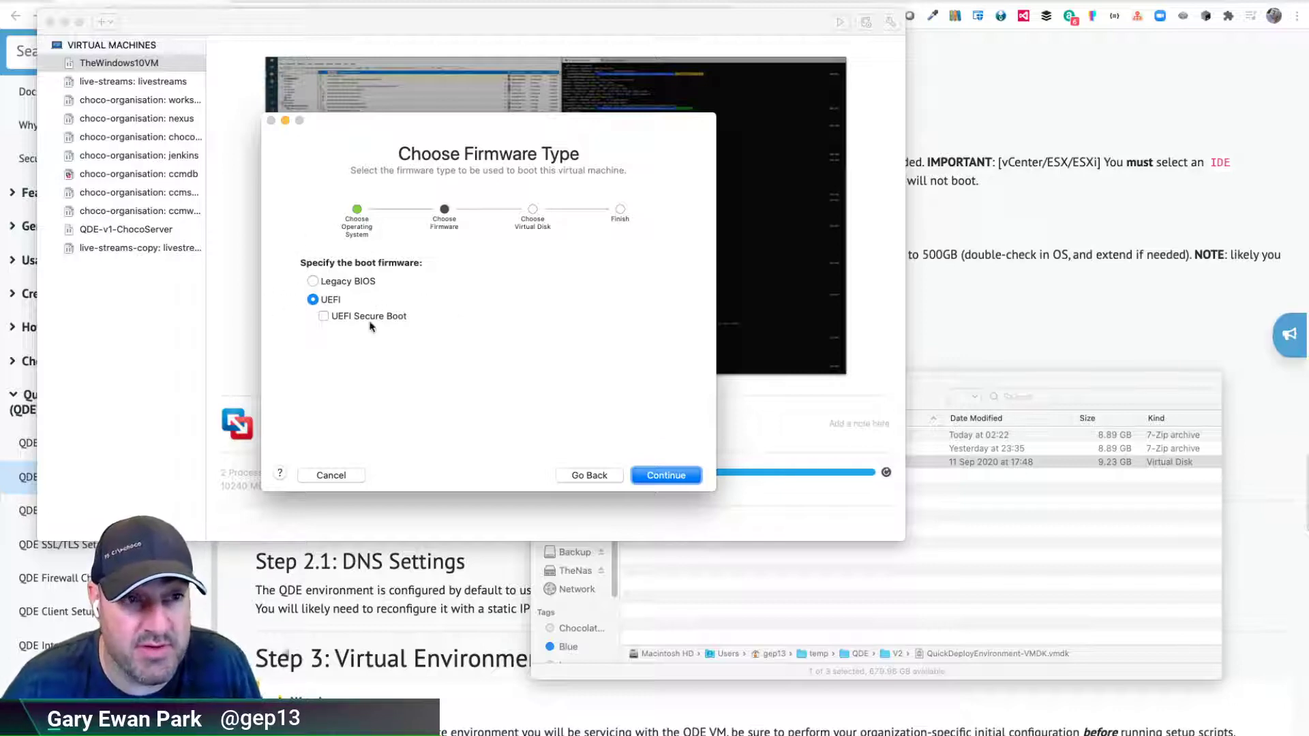
{"action": "left_click", "coordinate": [350, 285]}
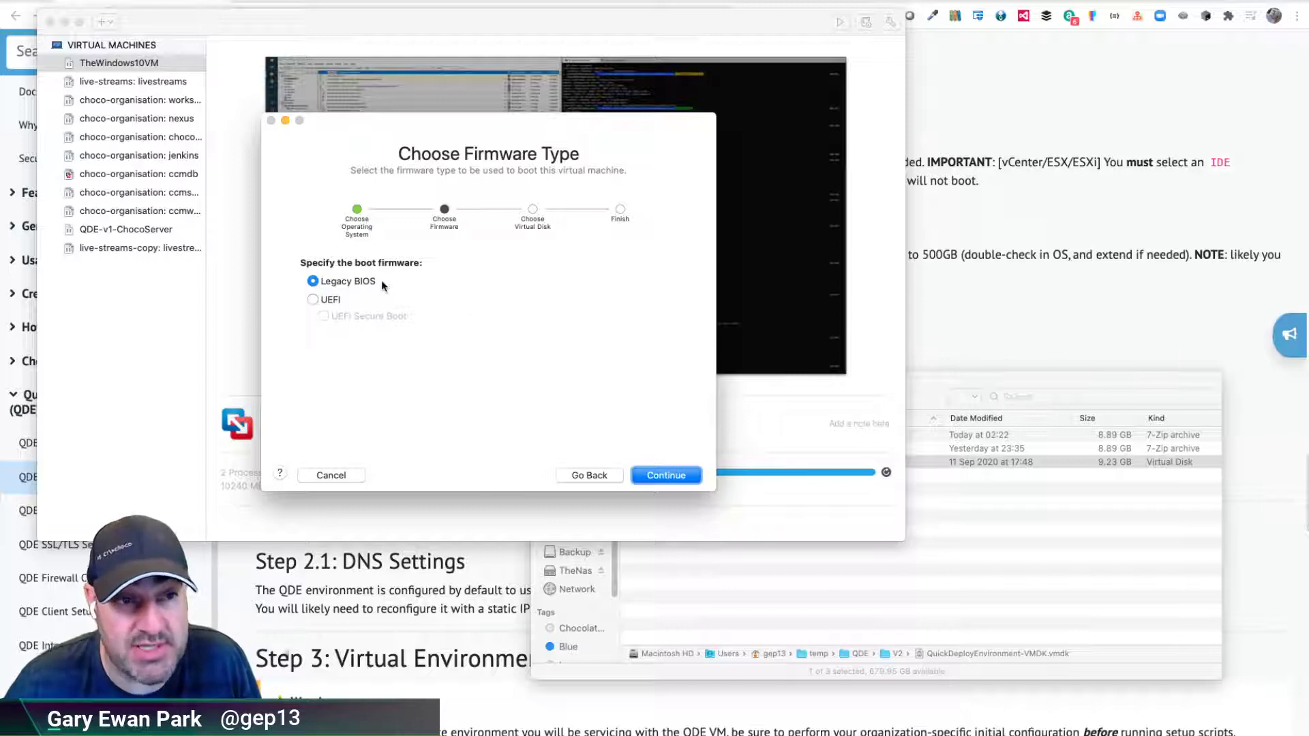
{"action": "left_click", "coordinate": [657, 476]}
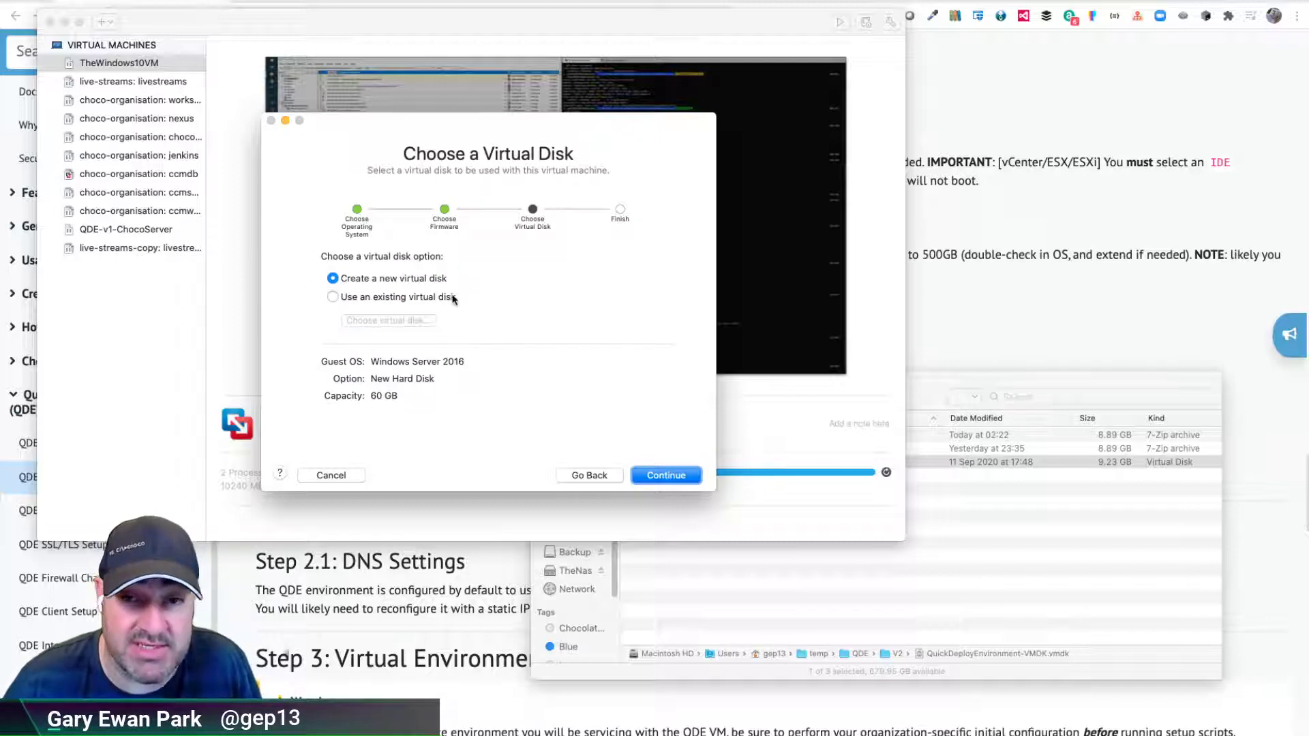
- Choose to use an existing virtual disk and browse to the temp > QDE > V2 folder
{"action": "left_click", "coordinate": [408, 298]}
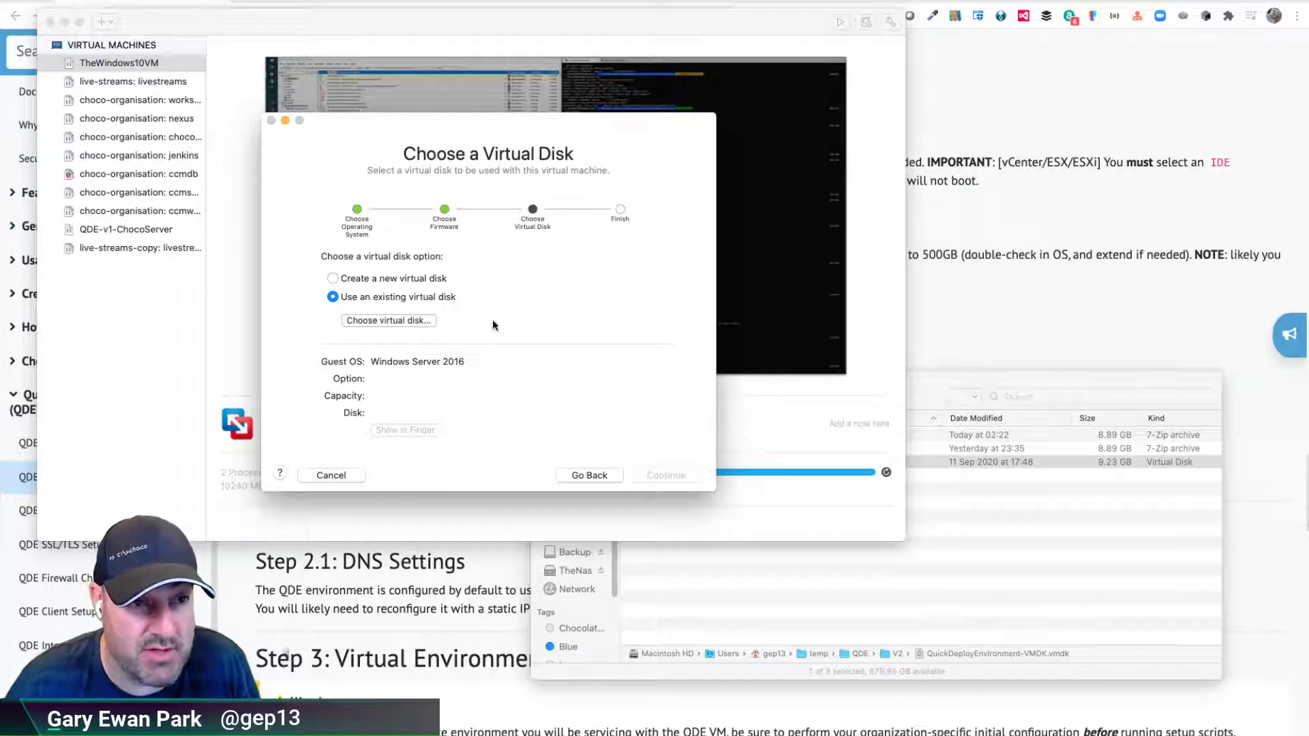
{"action": "left_click", "coordinate": [385, 321]}
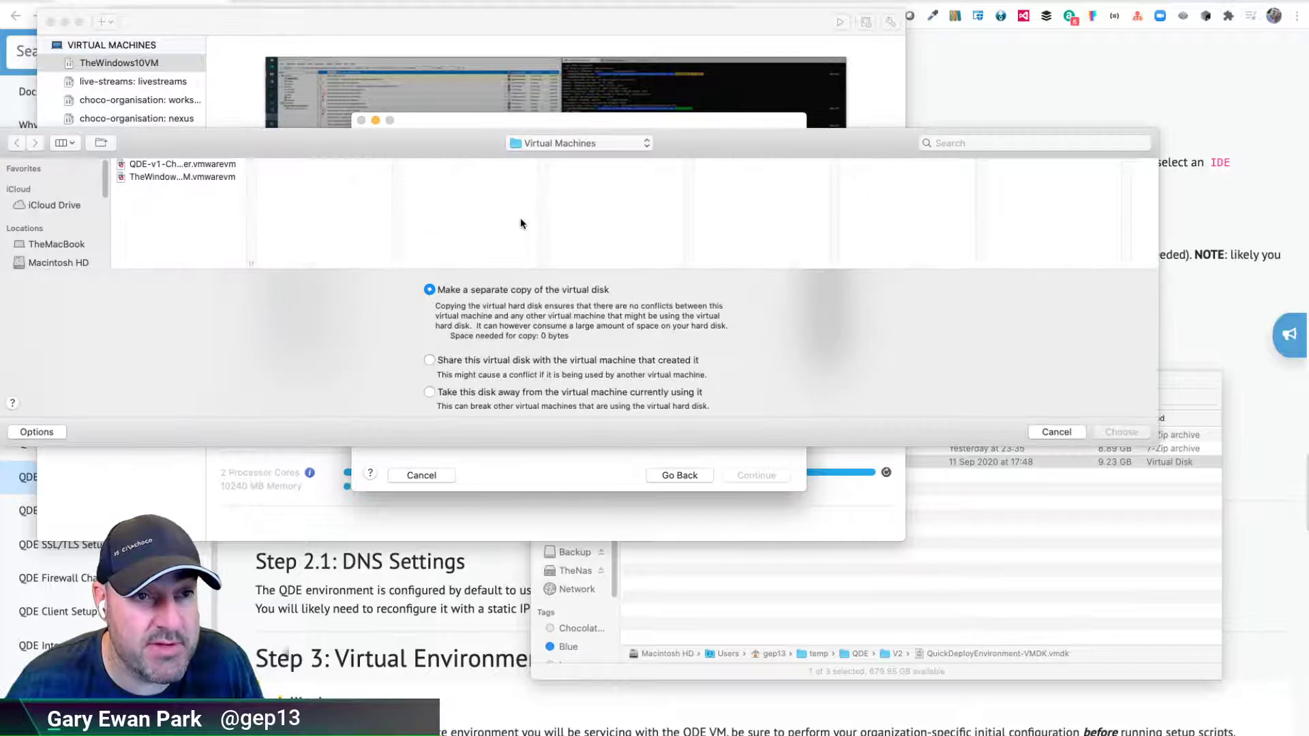
{"action": "left_click", "coordinate": [575, 143]}
{"action": "left_click", "coordinate": [539, 158]}
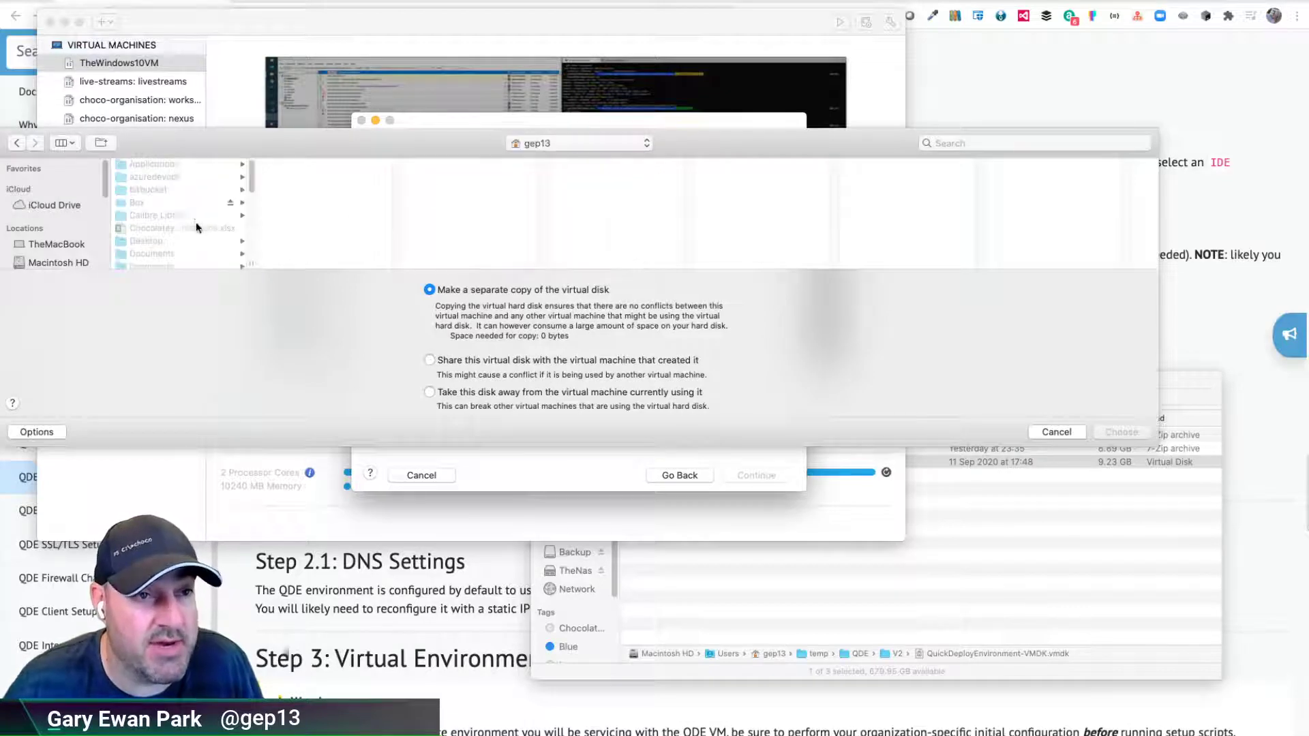
{"action": "scroll", "coordinate": [156, 216], "scroll_direction": "down", "scroll_amount": 5}
{"action": "left_click", "coordinate": [151, 211]}
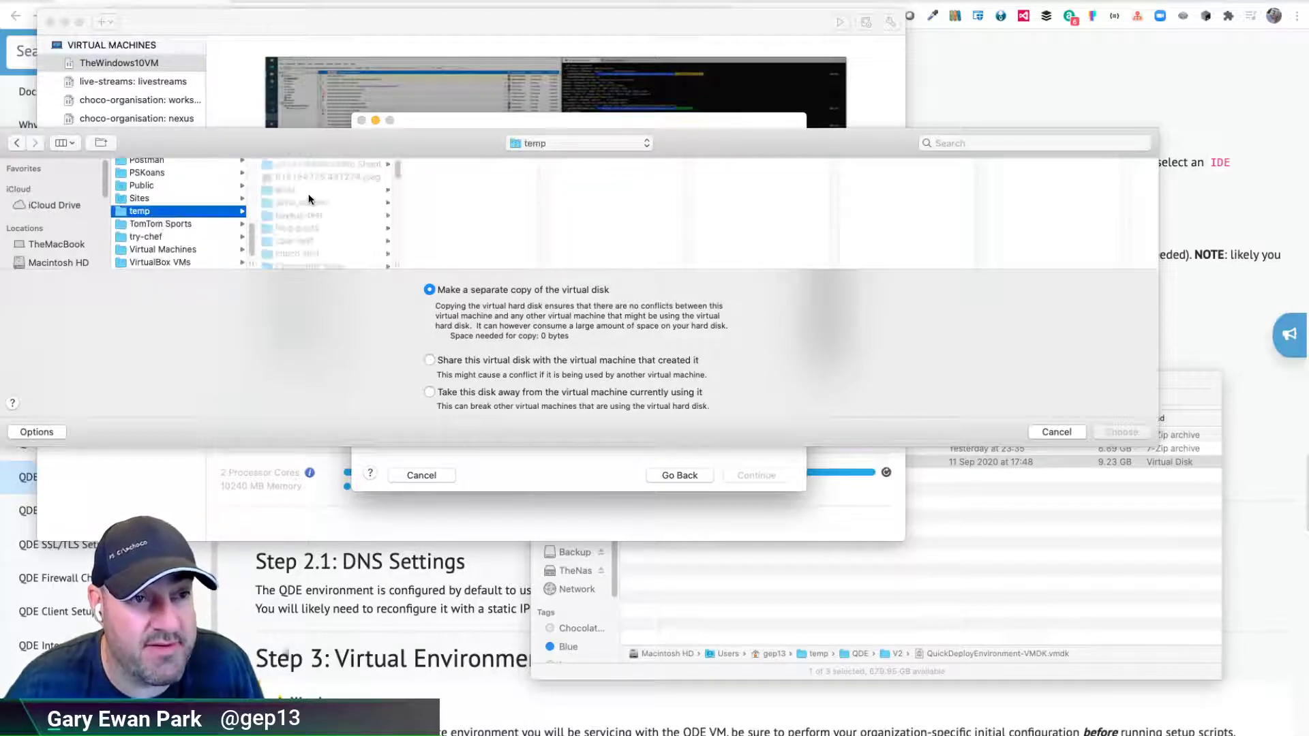
{"action": "scroll", "coordinate": [313, 220], "scroll_direction": "down", "scroll_amount": 5}
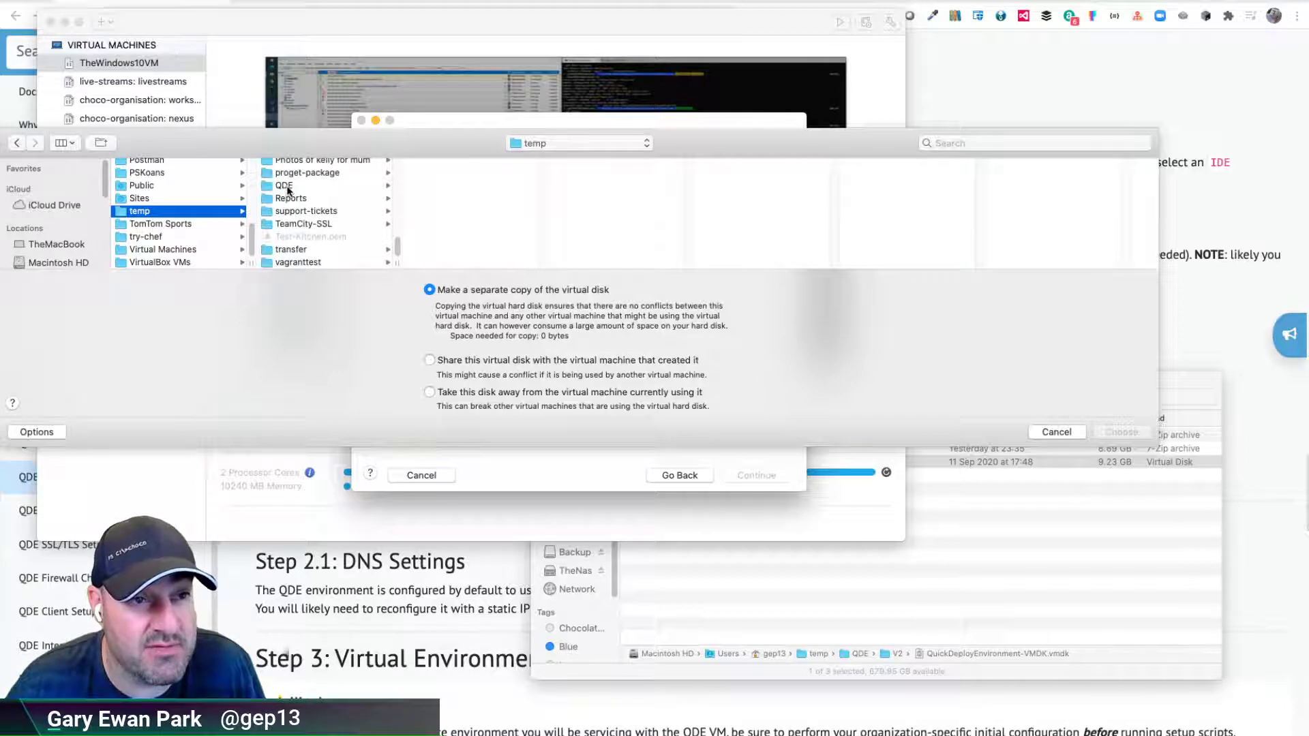
{"action": "left_click", "coordinate": [287, 185]}
{"action": "left_click", "coordinate": [424, 203]}
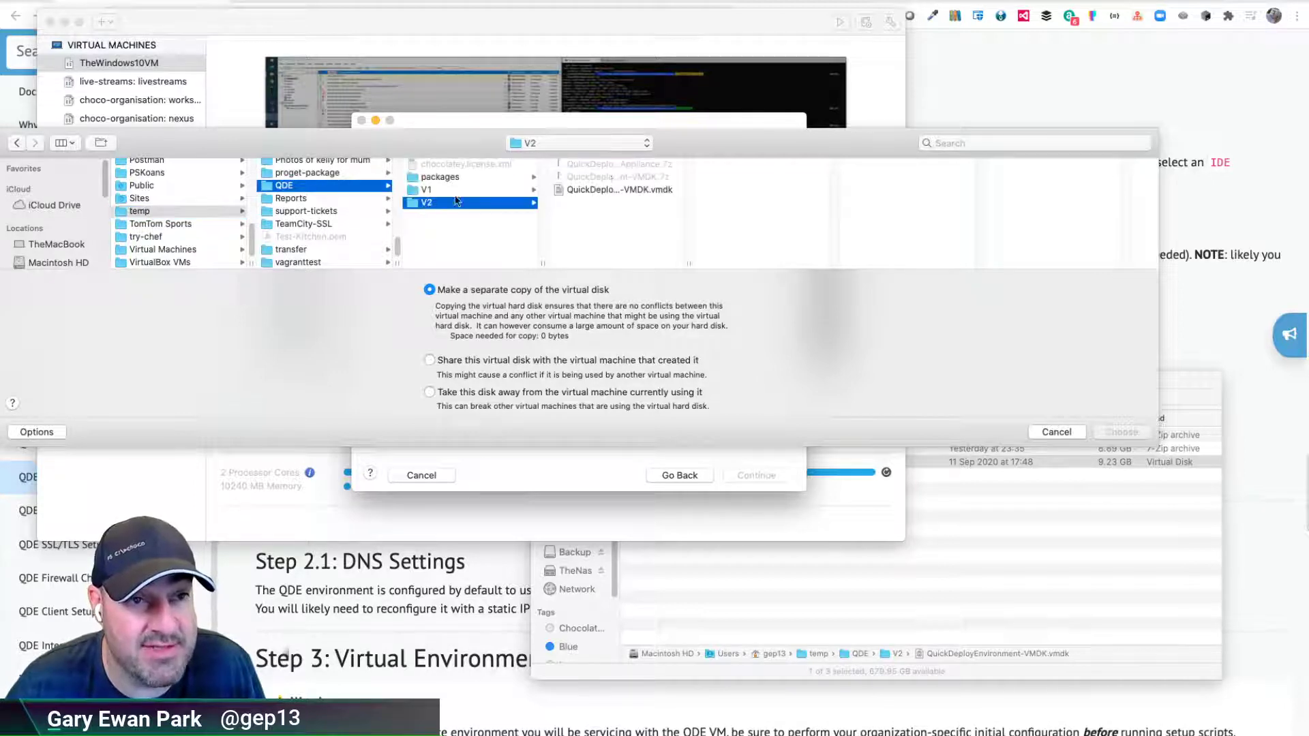
- Select QuickDeployEnvironment-VMDK.vmdk as the disk and advance to the Finish summary
{"action": "left_click", "coordinate": [617, 191]}
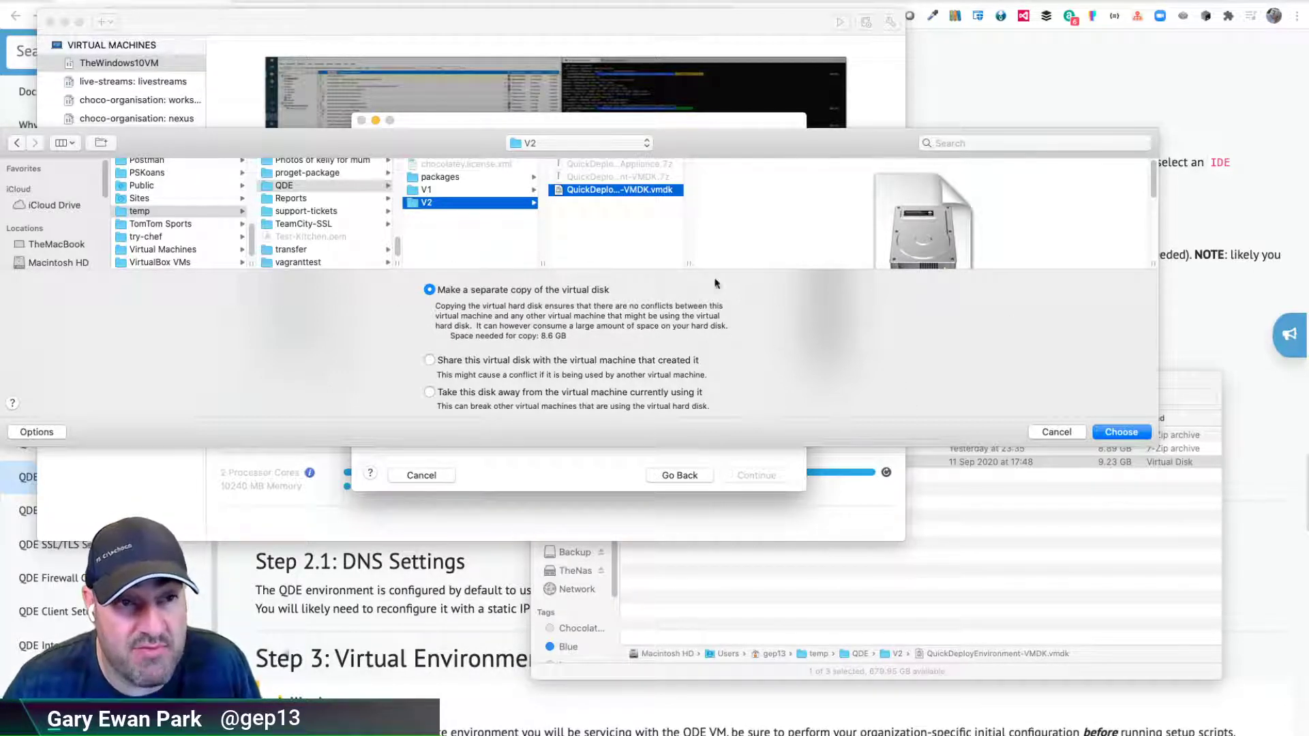
{"action": "left_click", "coordinate": [1135, 432]}
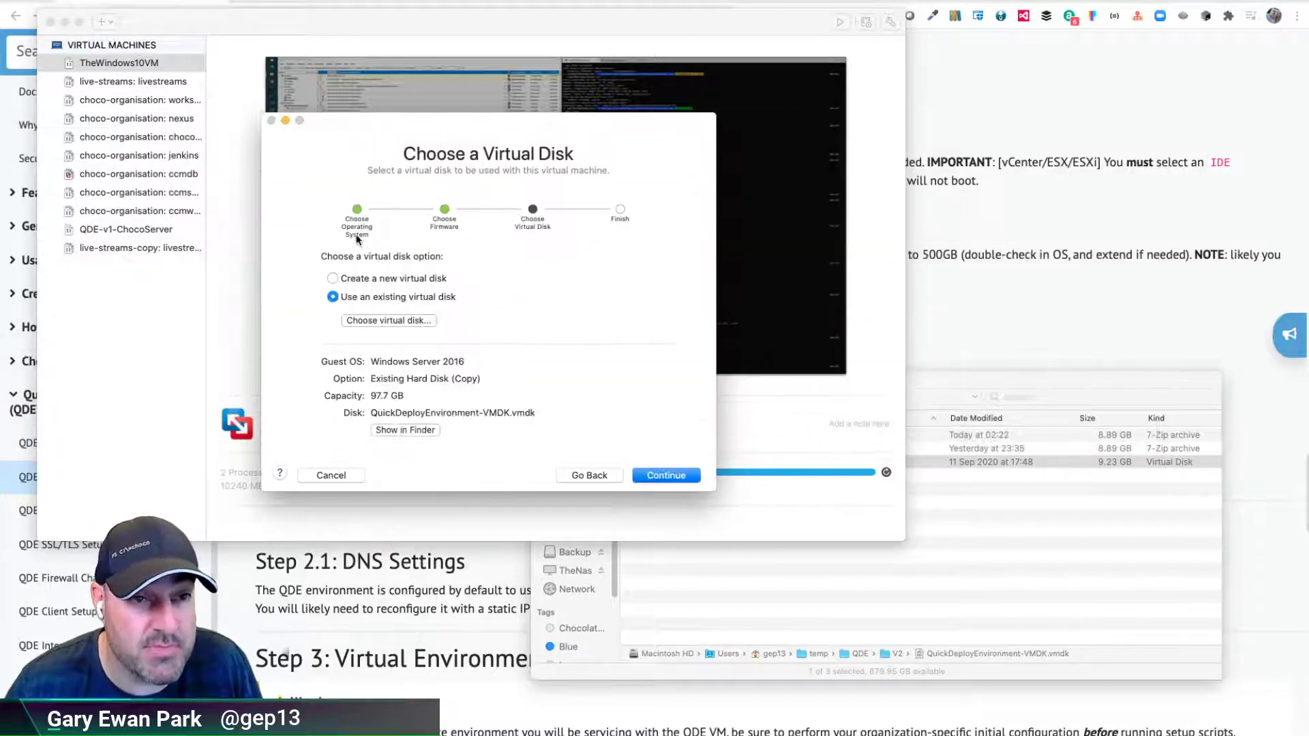
{"action": "left_click", "coordinate": [659, 477]}
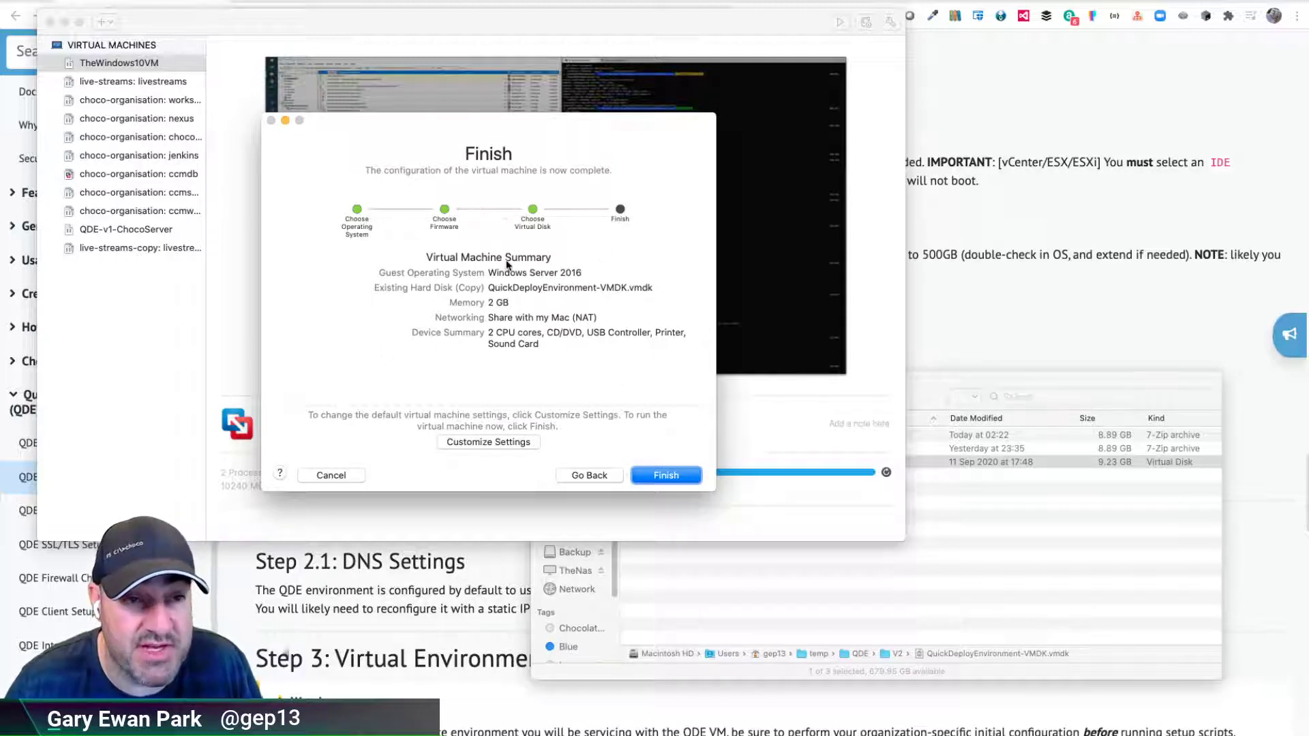
- Finish the wizard and name the virtual machine QDE-v2-ChocoServer
{"action": "left_click", "coordinate": [488, 443]}
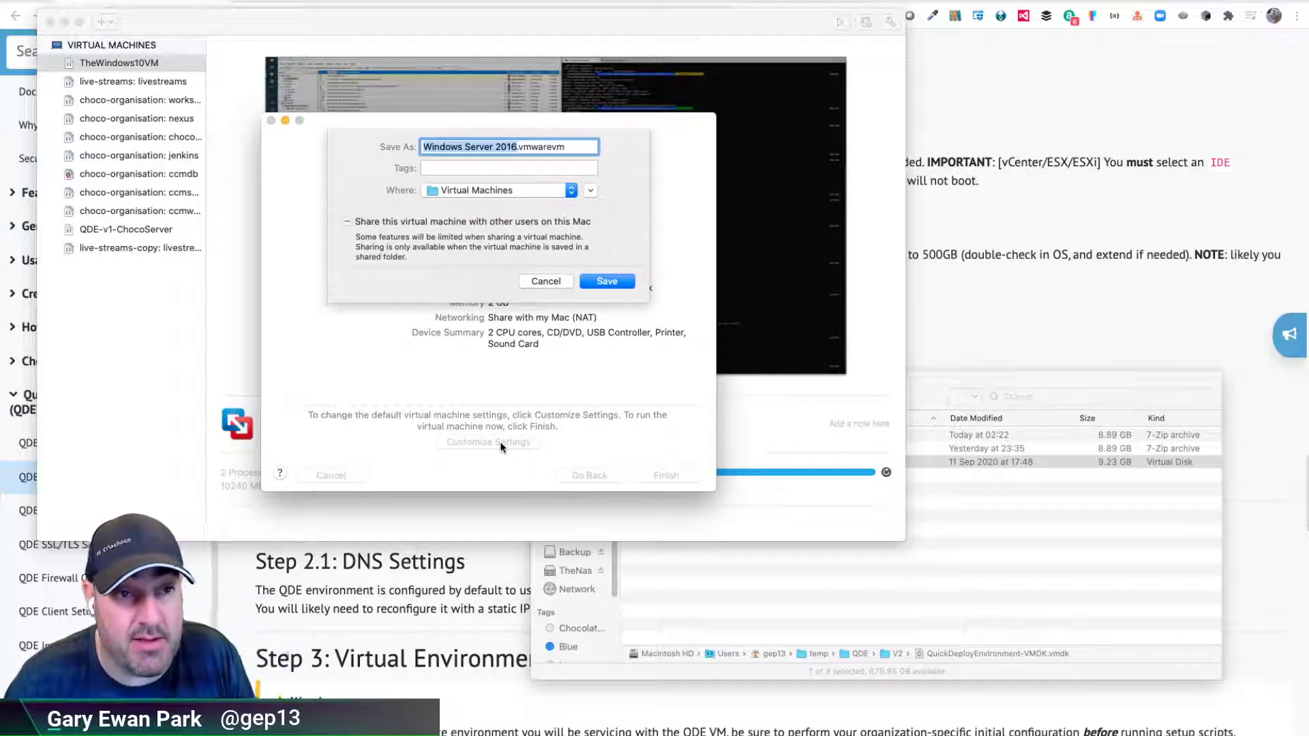
{"action": "type", "text": "Chocol"}
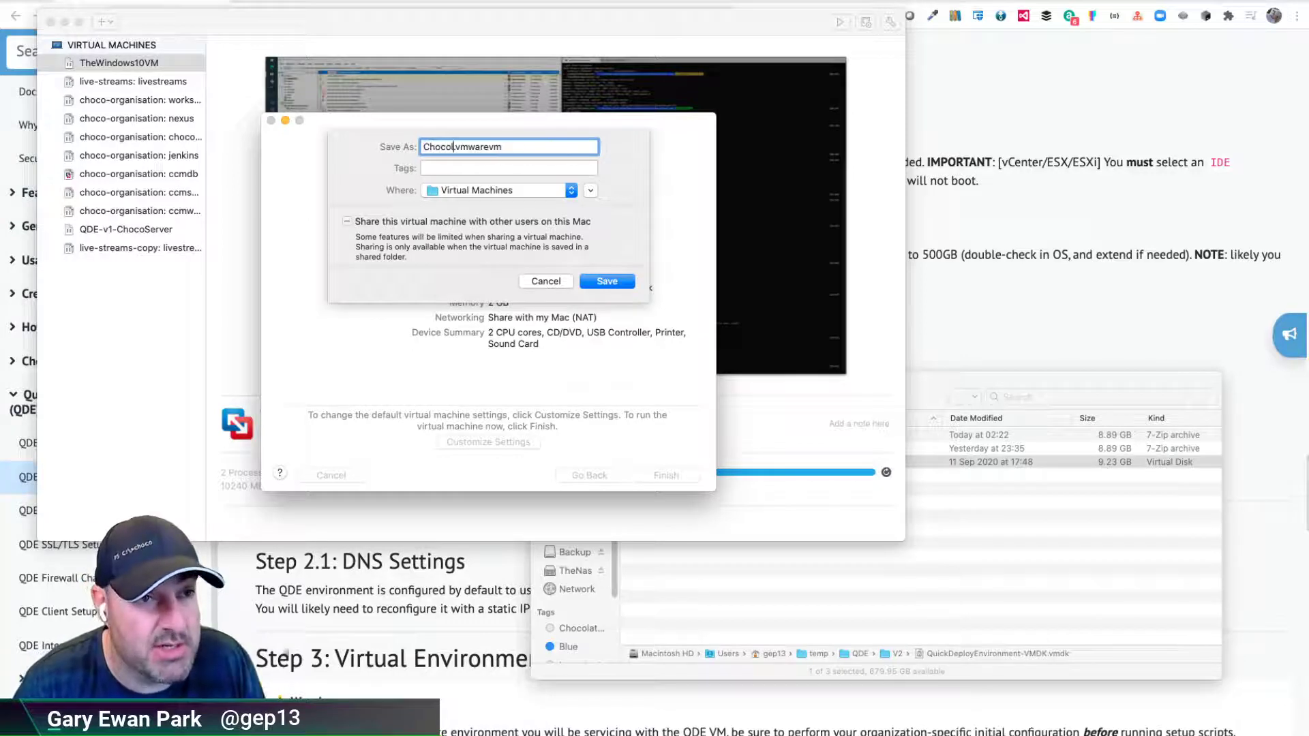
{"action": "key", "text": "BackSpace"}
{"action": "key", "text": "BackSpace"}
{"action": "key", "text": "BackSpace"}
{"action": "key", "text": "BackSpace"}
{"action": "key", "text": "BackSpace"}
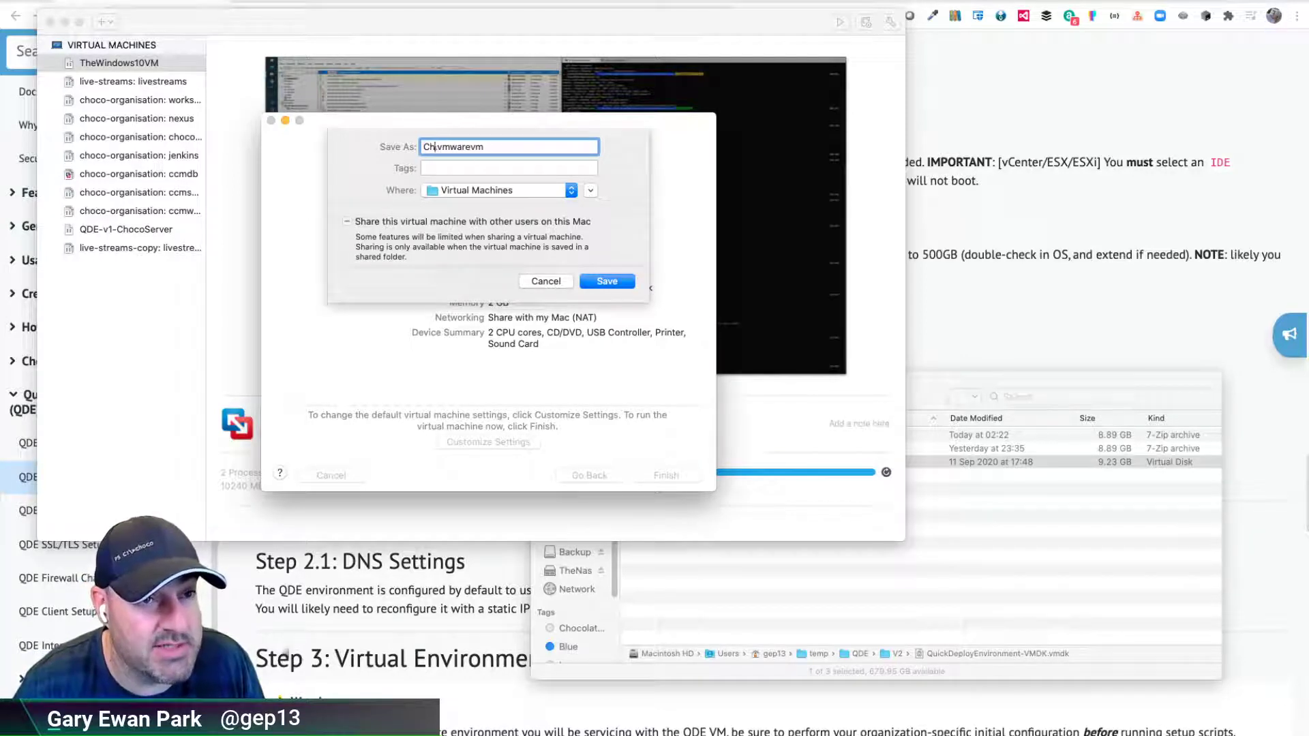
{"action": "type", "text": "QDE"}
{"action": "key", "text": "BackSpace"}
{"action": "type", "text": "-"}
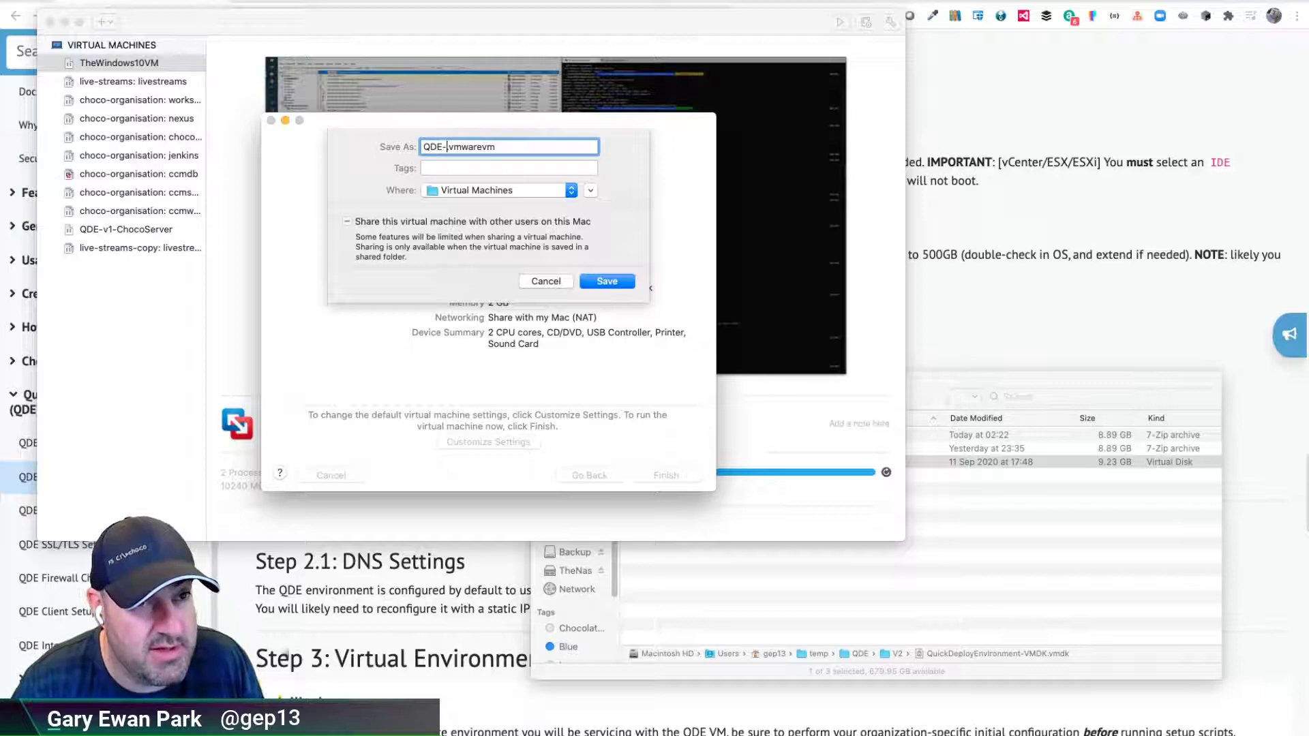
{"action": "type", "text": "v2-Choco"}
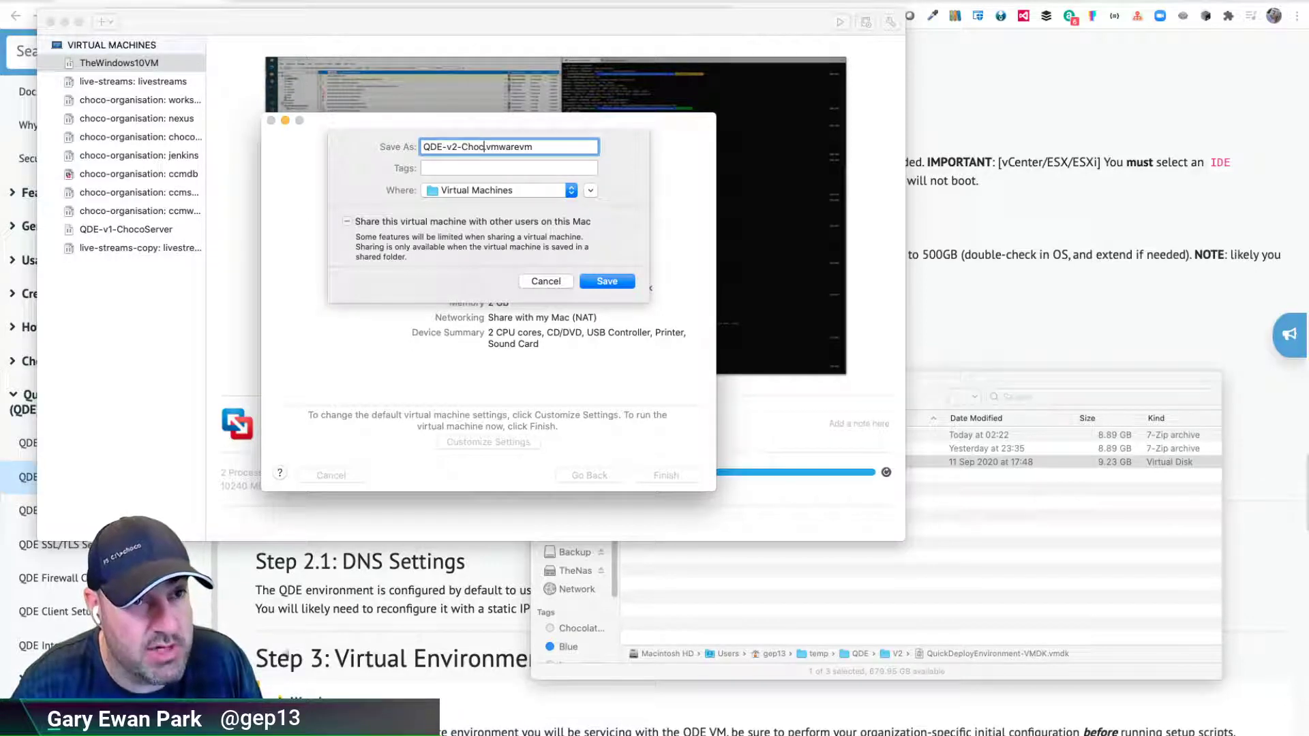
{"action": "type", "text": "Server"}
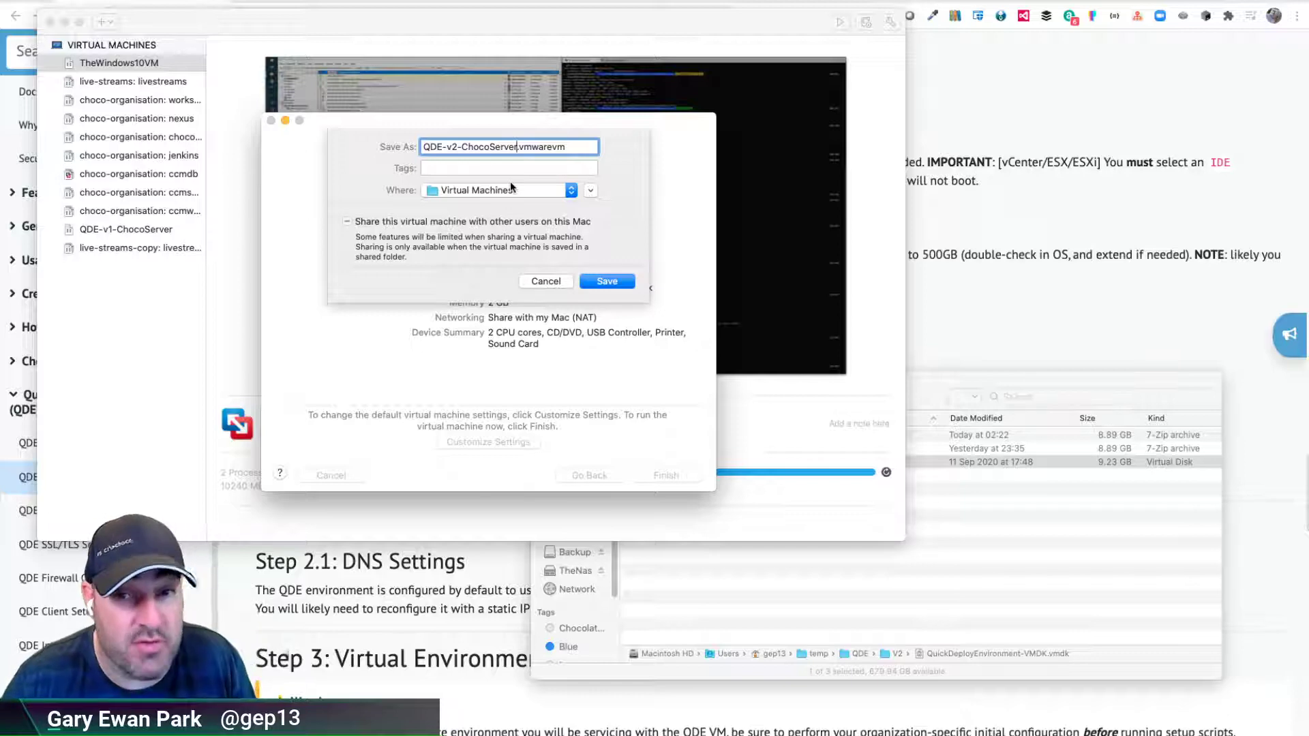
- Save the QDE-v2-ChocoServer VM and let its disk copy run
{"action": "left_click", "coordinate": [599, 283]}
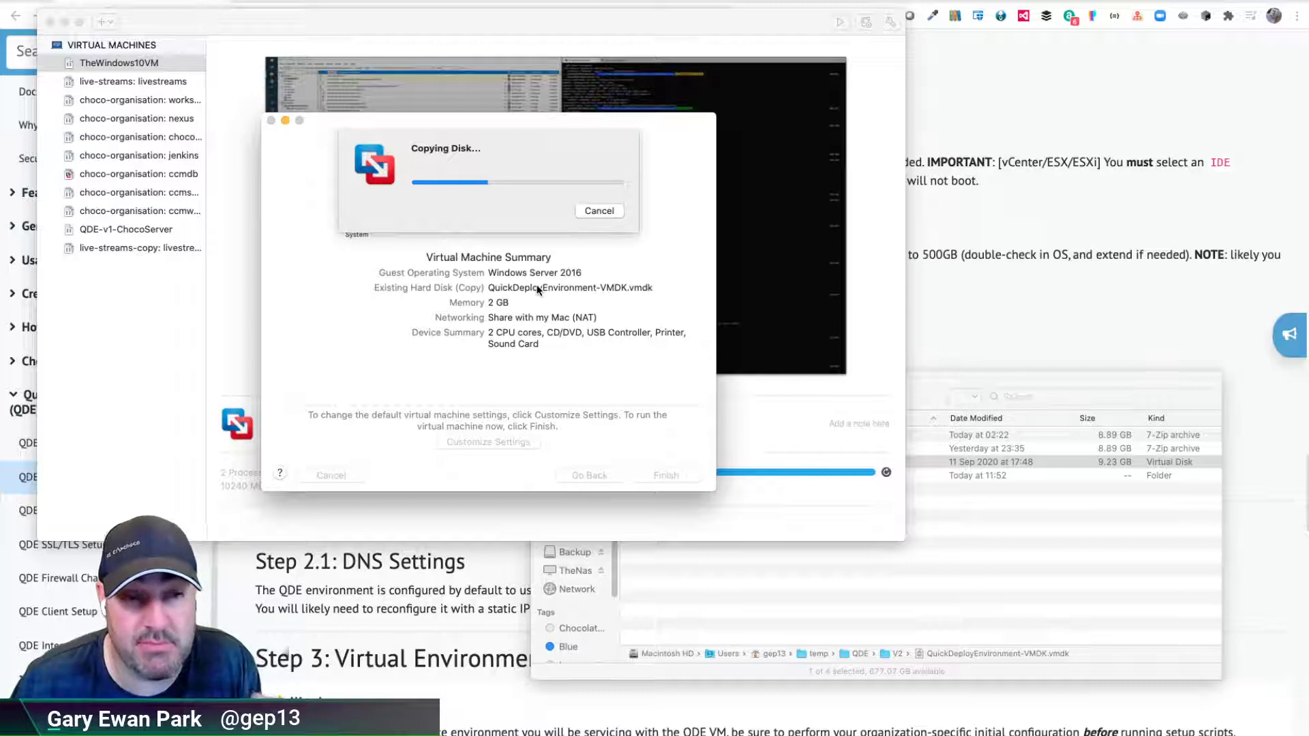
- Highlight the docs' recommended 4 vCPUs, 8 GB RAM and disk-expansion step, then return to VMware Fusion
{"action": "left_click", "coordinate": [985, 227]}
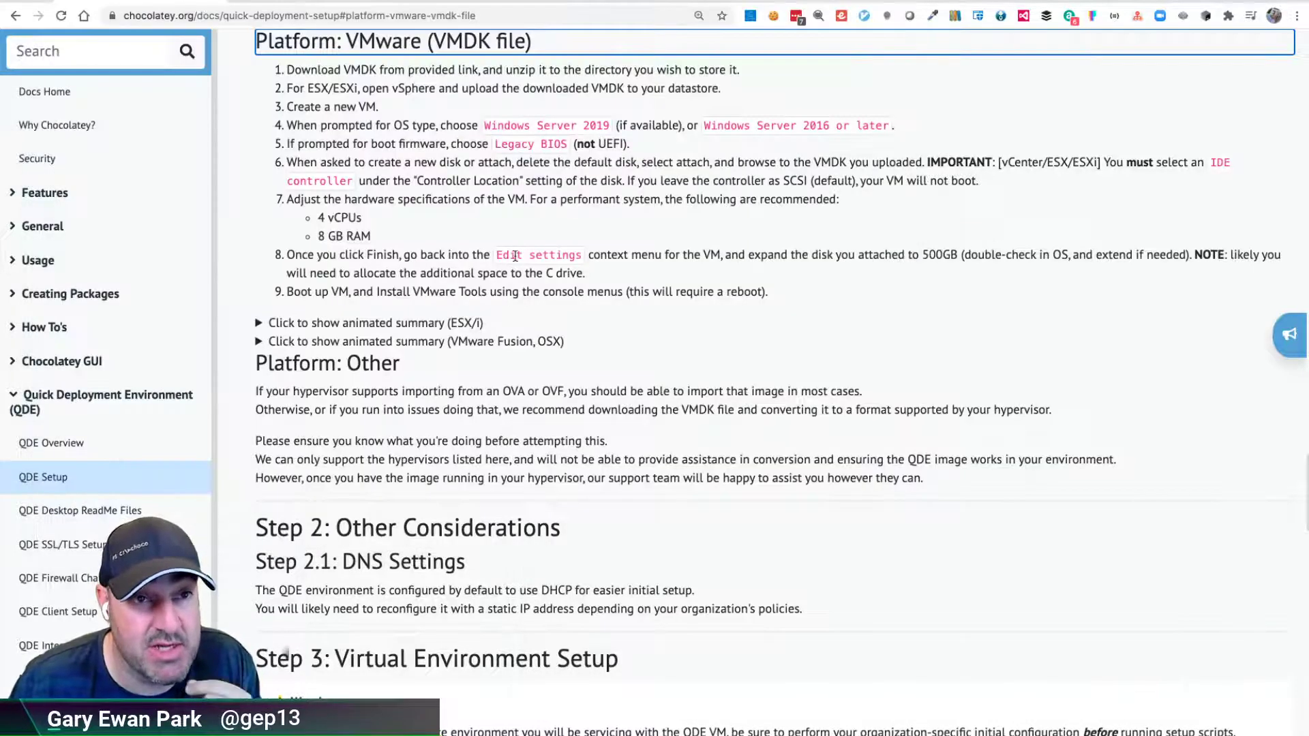
{"action": "left_click_drag", "start_coordinate": [320, 219], "coordinate": [409, 219]}
{"action": "left_click", "coordinate": [318, 237]}
{"action": "left_click_drag", "start_coordinate": [316, 236], "coordinate": [404, 239]}
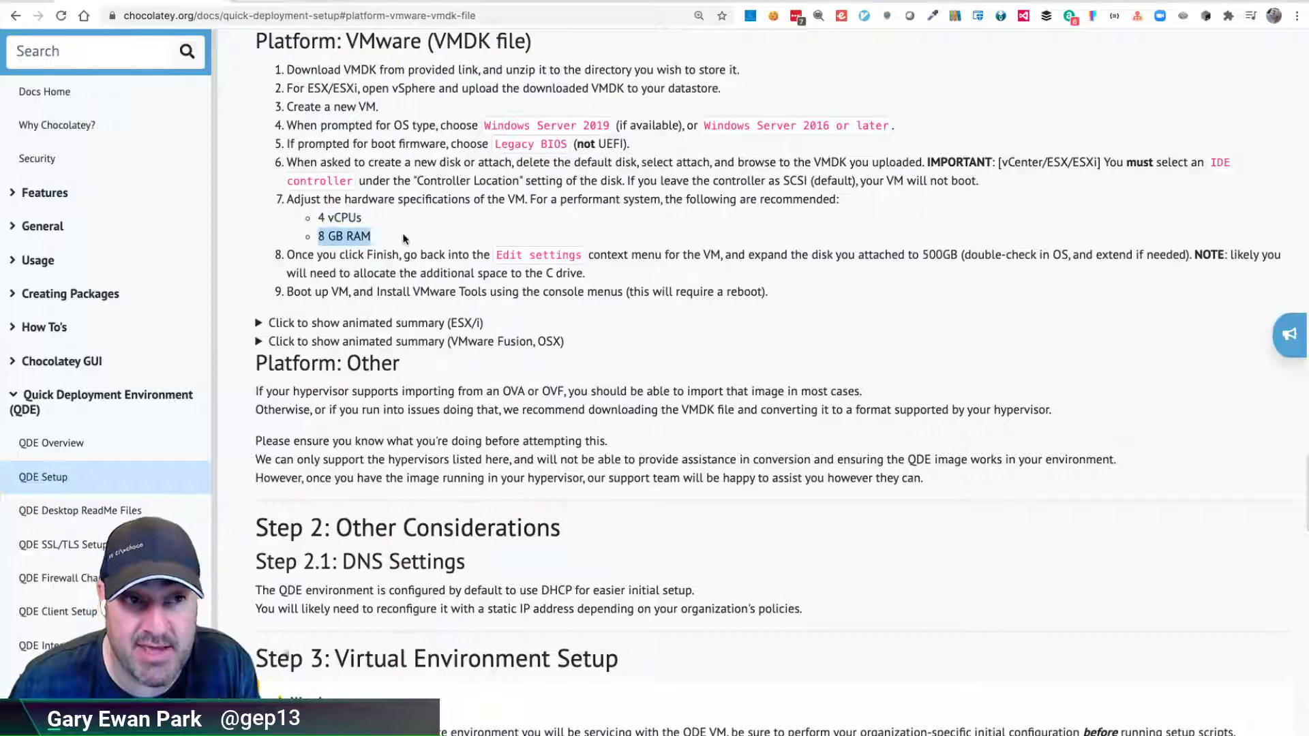
{"action": "left_click", "coordinate": [692, 258]}
{"action": "left_click_drag", "start_coordinate": [610, 256], "coordinate": [782, 257]}
{"action": "left_click", "coordinate": [1039, 255]}
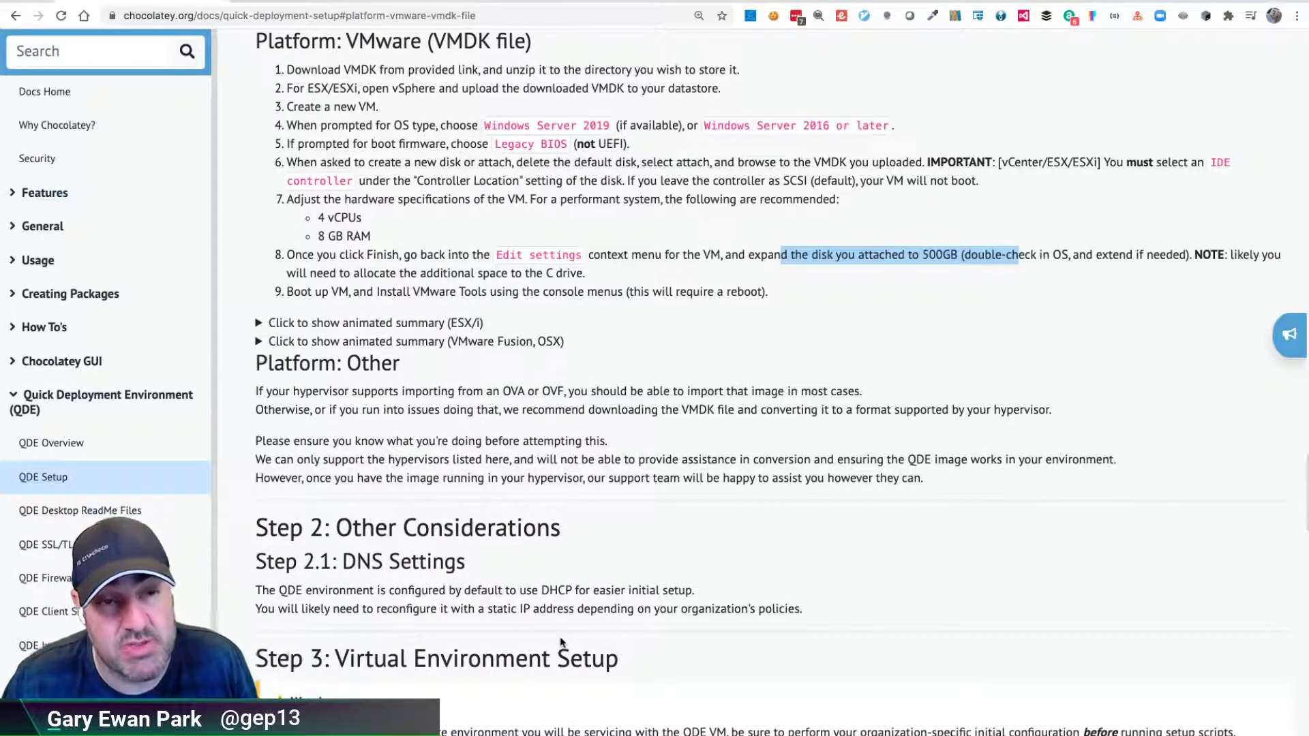
{"action": "key", "text": "super+Tab"}
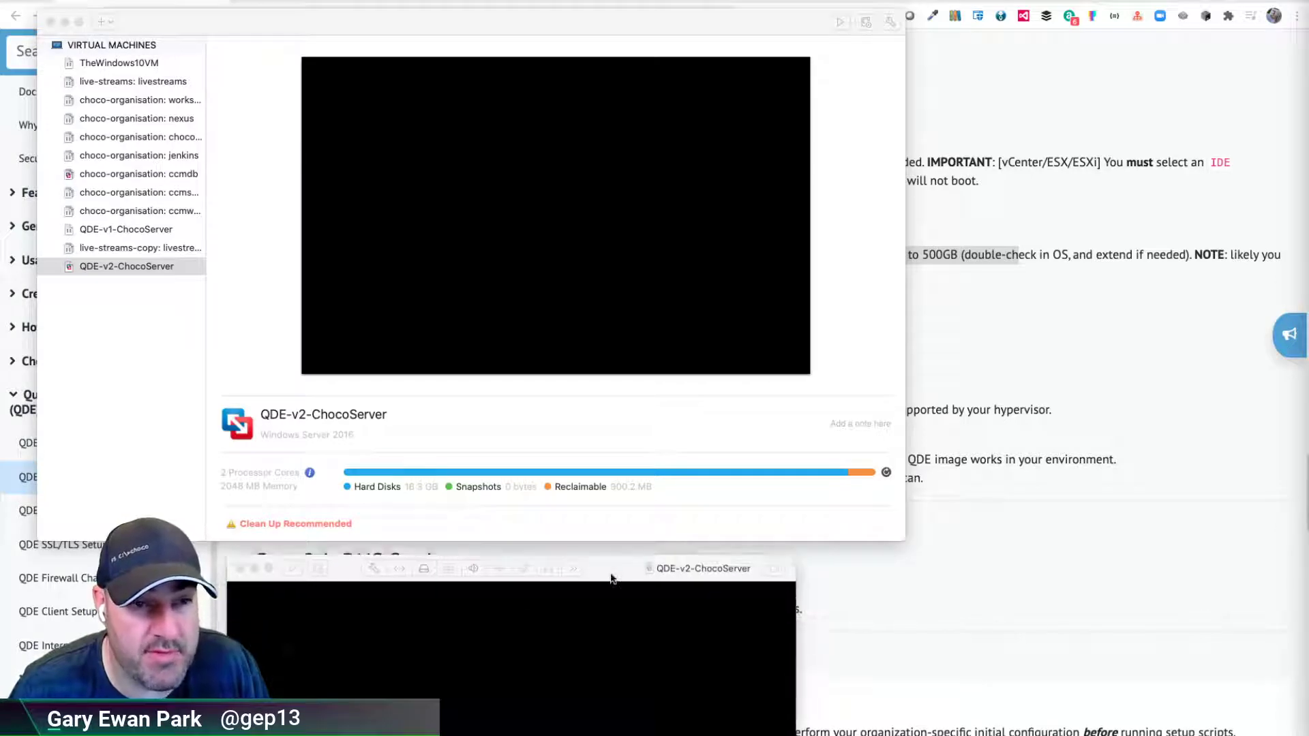
- Give QDE-v2-ChocoServer 4 processor cores and raise its memory from 2048 to 8192 MB
{"action": "left_click_drag", "start_coordinate": [611, 578], "coordinate": [447, 82]}
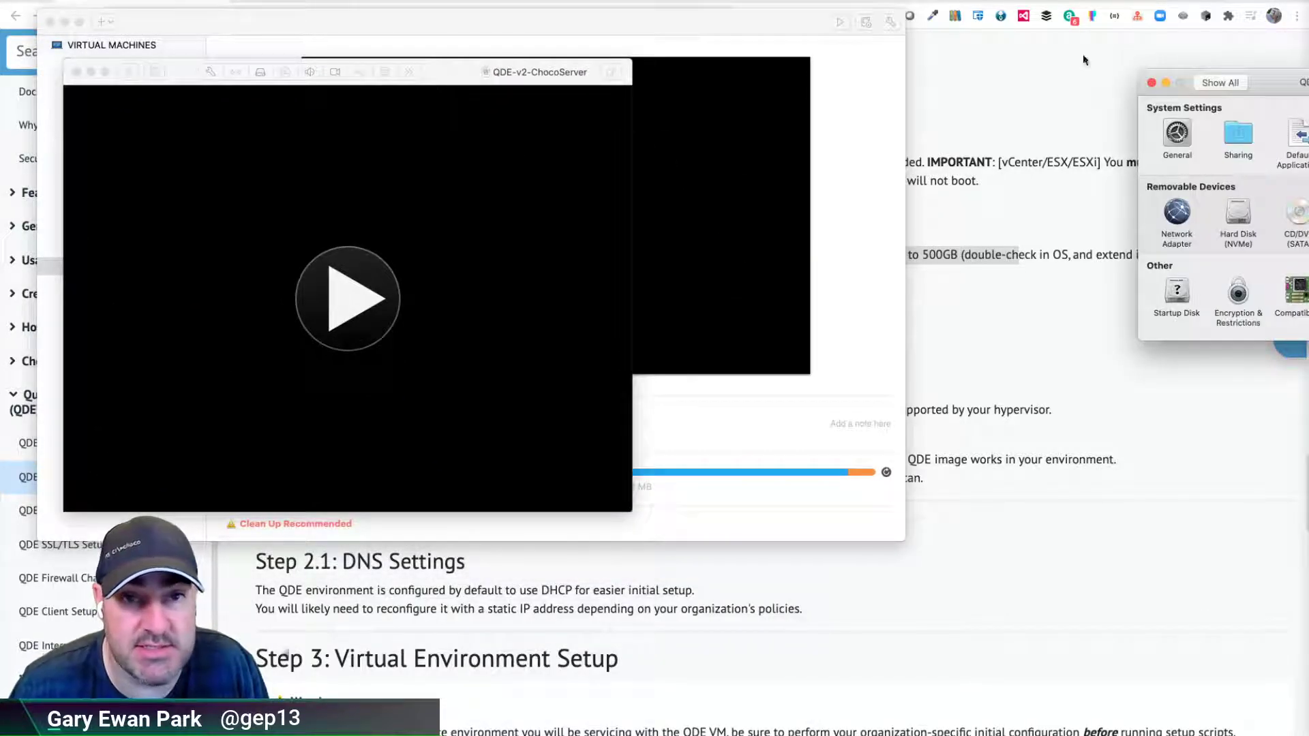
{"action": "left_click_drag", "start_coordinate": [1261, 82], "coordinate": [888, 95]}
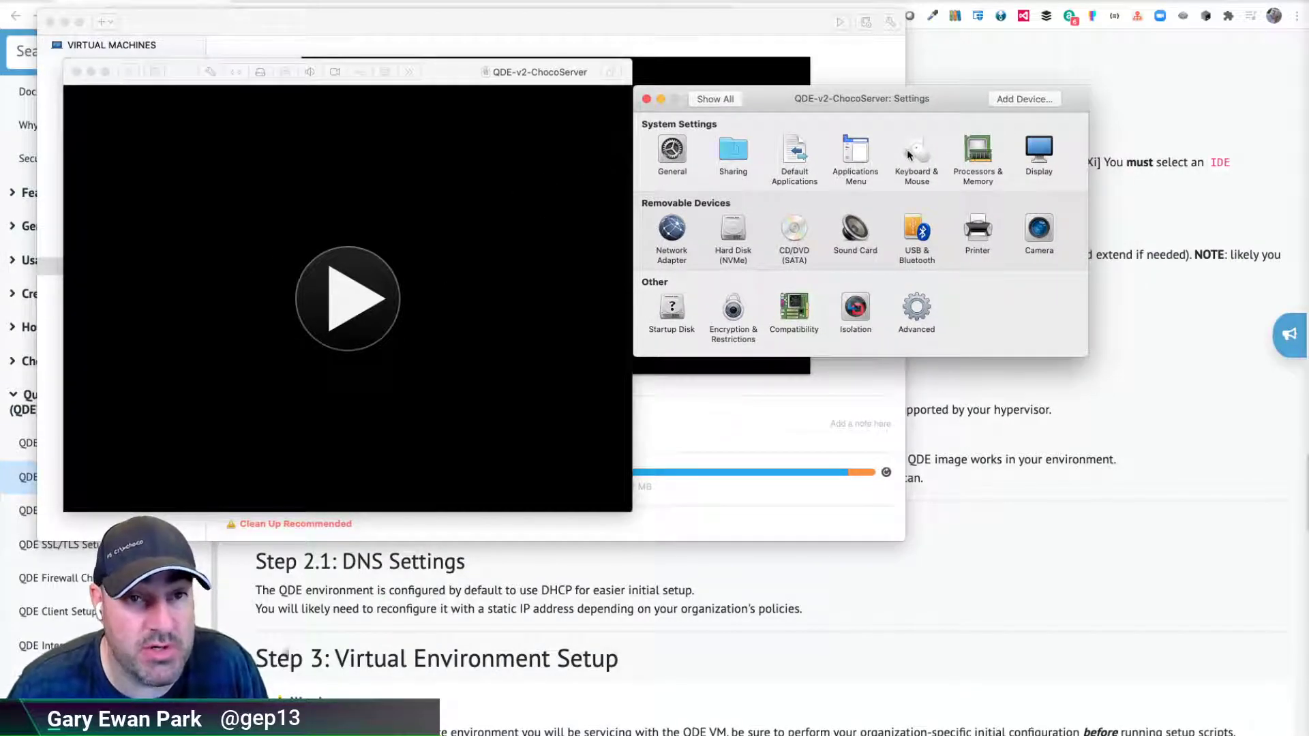
{"action": "left_click", "coordinate": [979, 163]}
{"action": "left_click", "coordinate": [722, 156]}
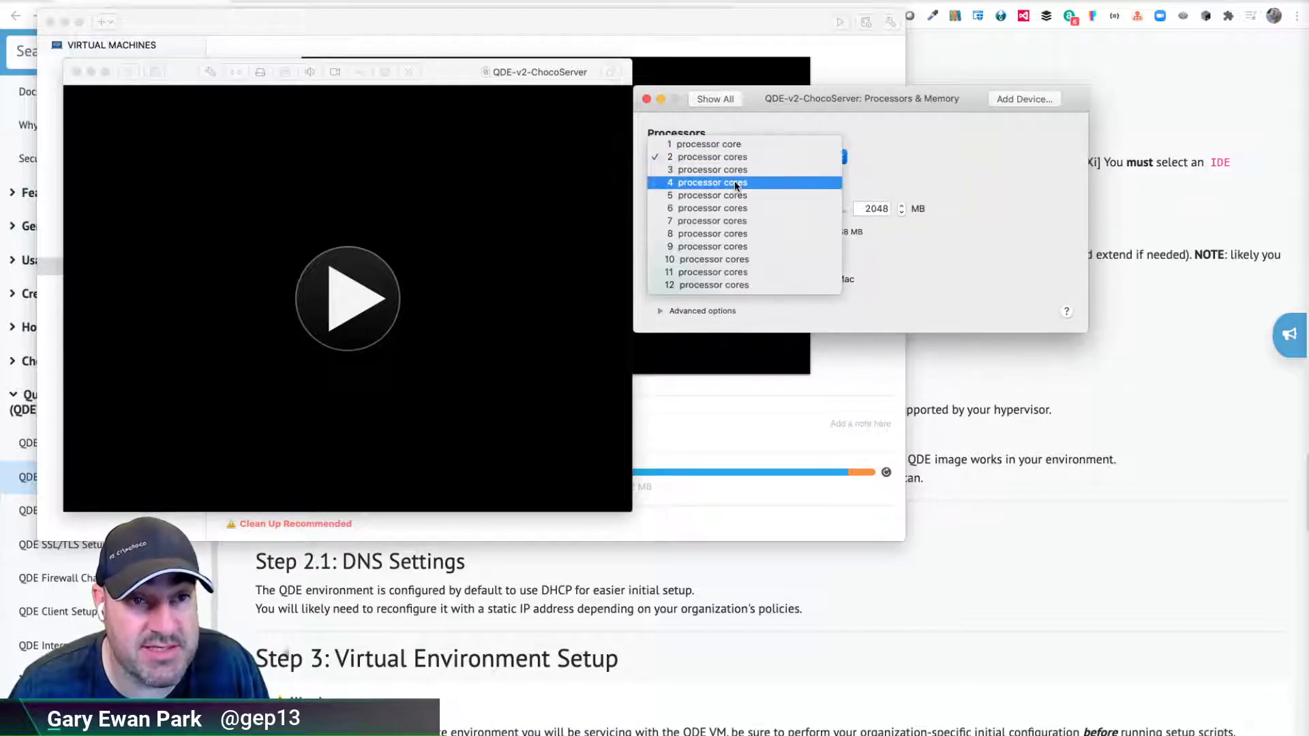
{"action": "left_click", "coordinate": [734, 182]}
{"action": "left_click", "coordinate": [864, 208]}
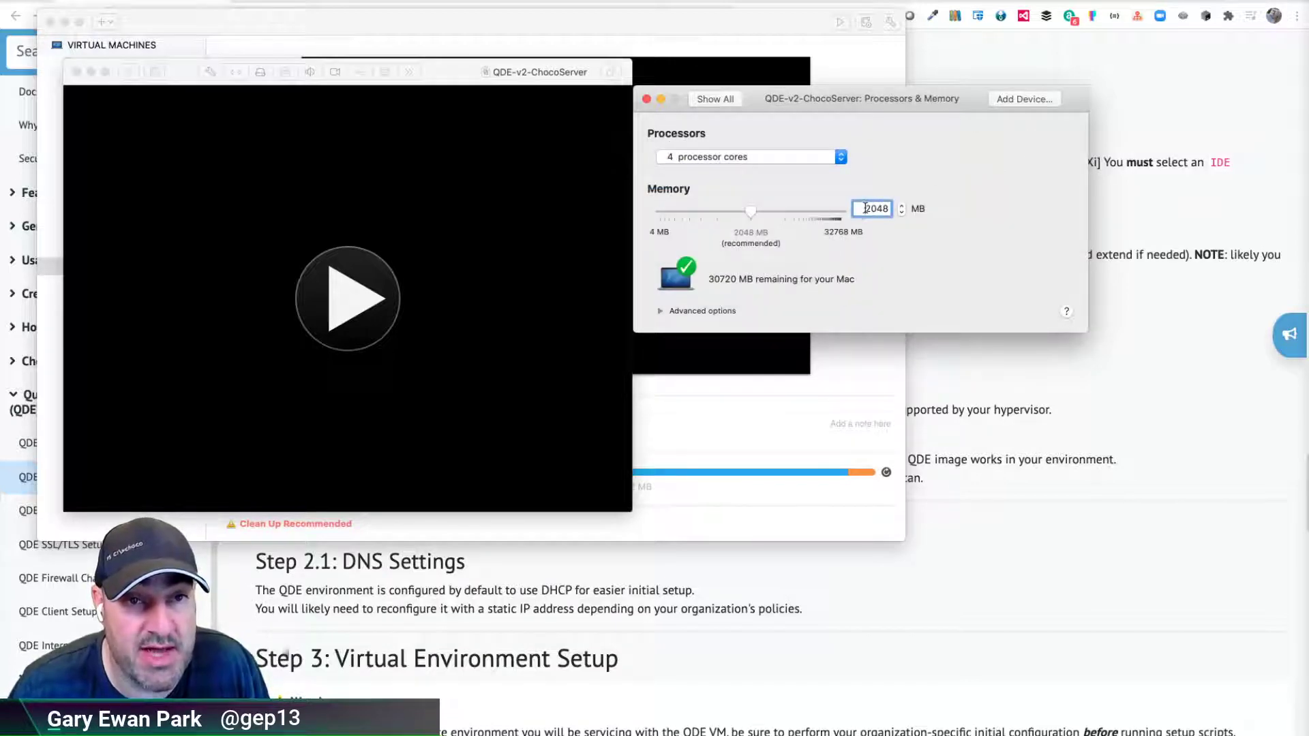
{"action": "left_click_drag", "start_coordinate": [865, 208], "coordinate": [894, 208]}
{"action": "type", "text": "8192"}
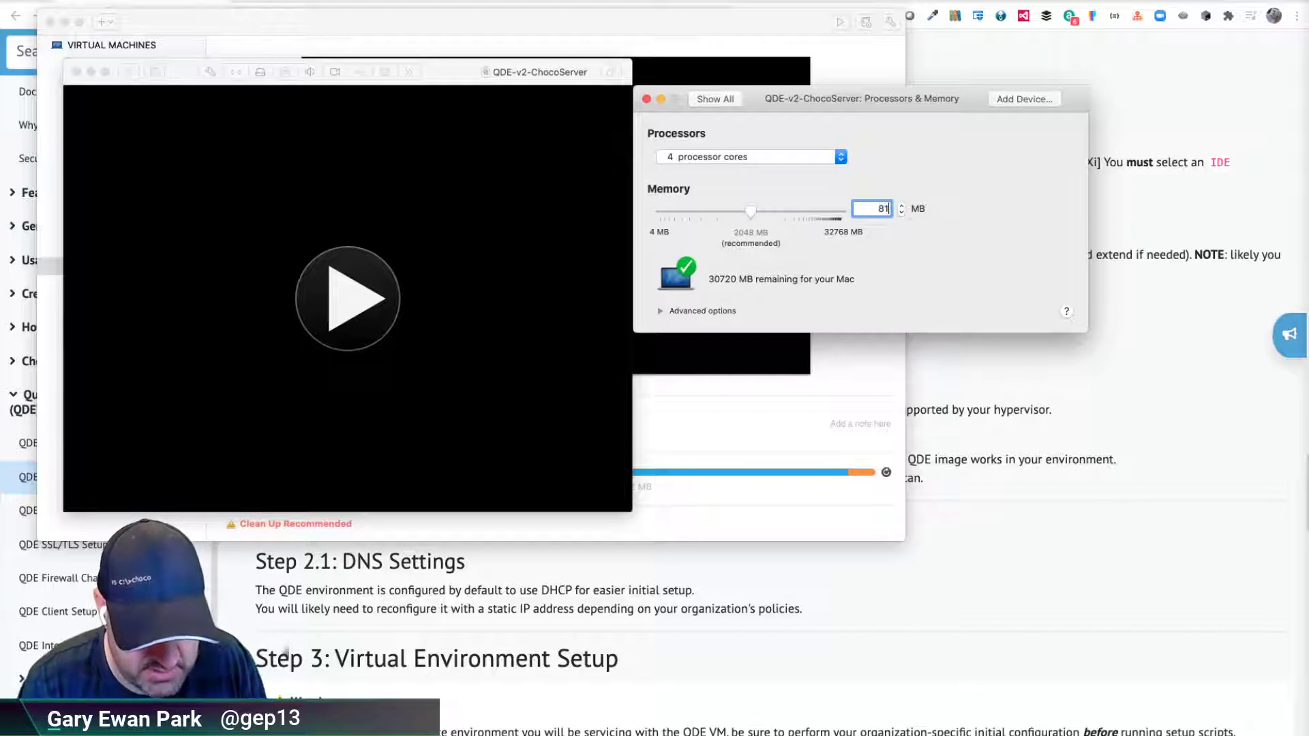
{"action": "left_click", "coordinate": [711, 99]}
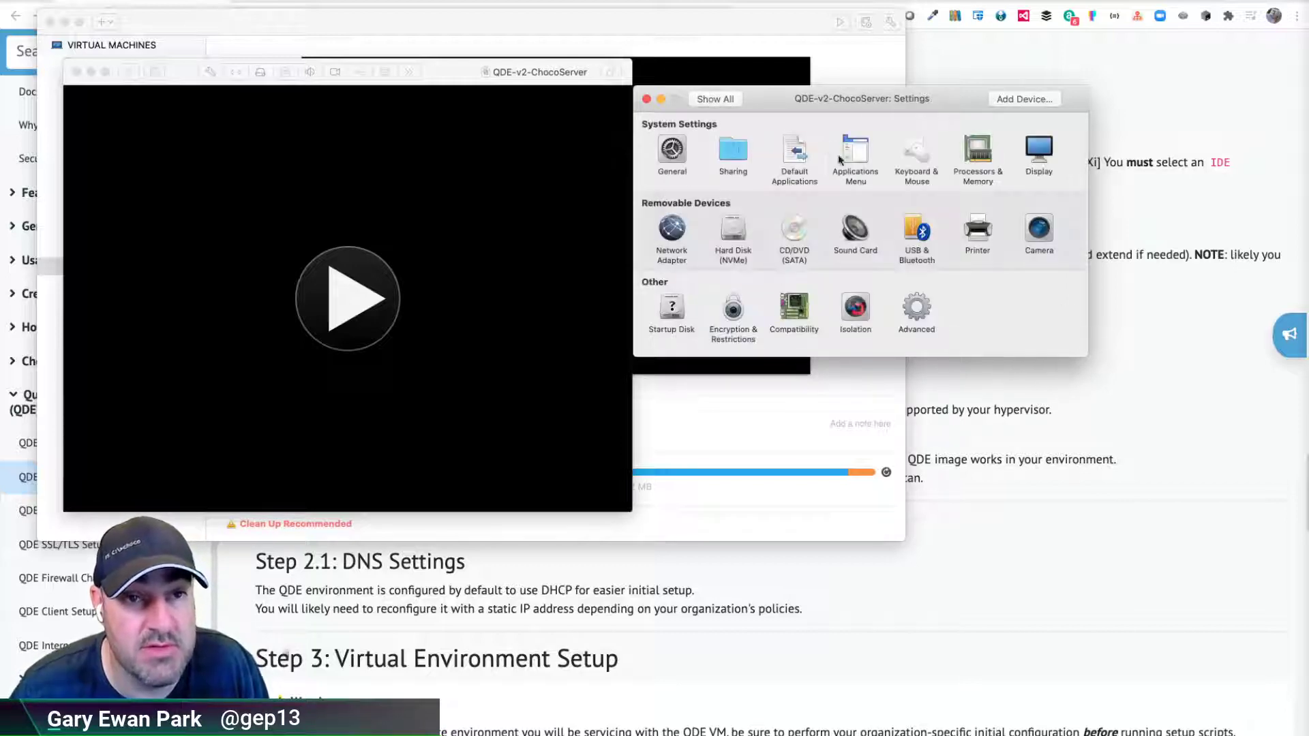
- Change the Hard Disk (NVMe) size from 97.66 GB to 150 GB and apply it
{"action": "left_click", "coordinate": [733, 231]}
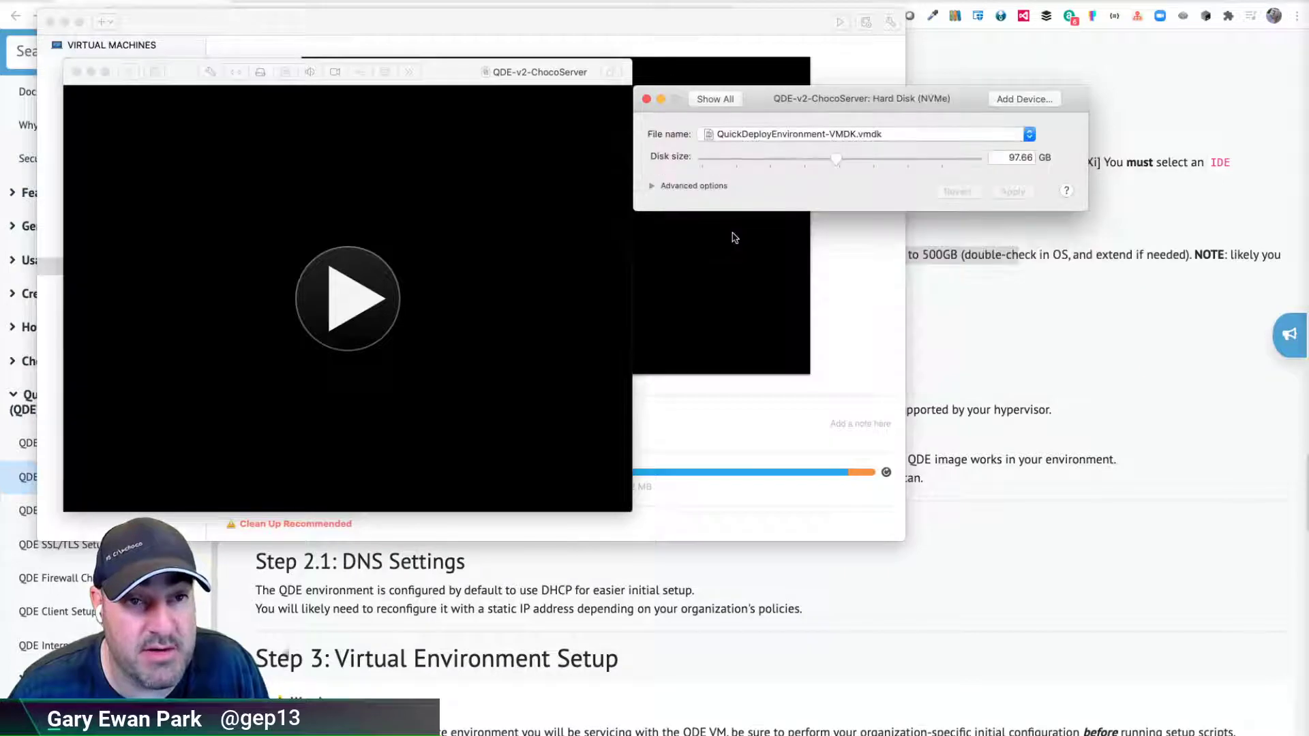
{"action": "left_click", "coordinate": [1015, 158]}
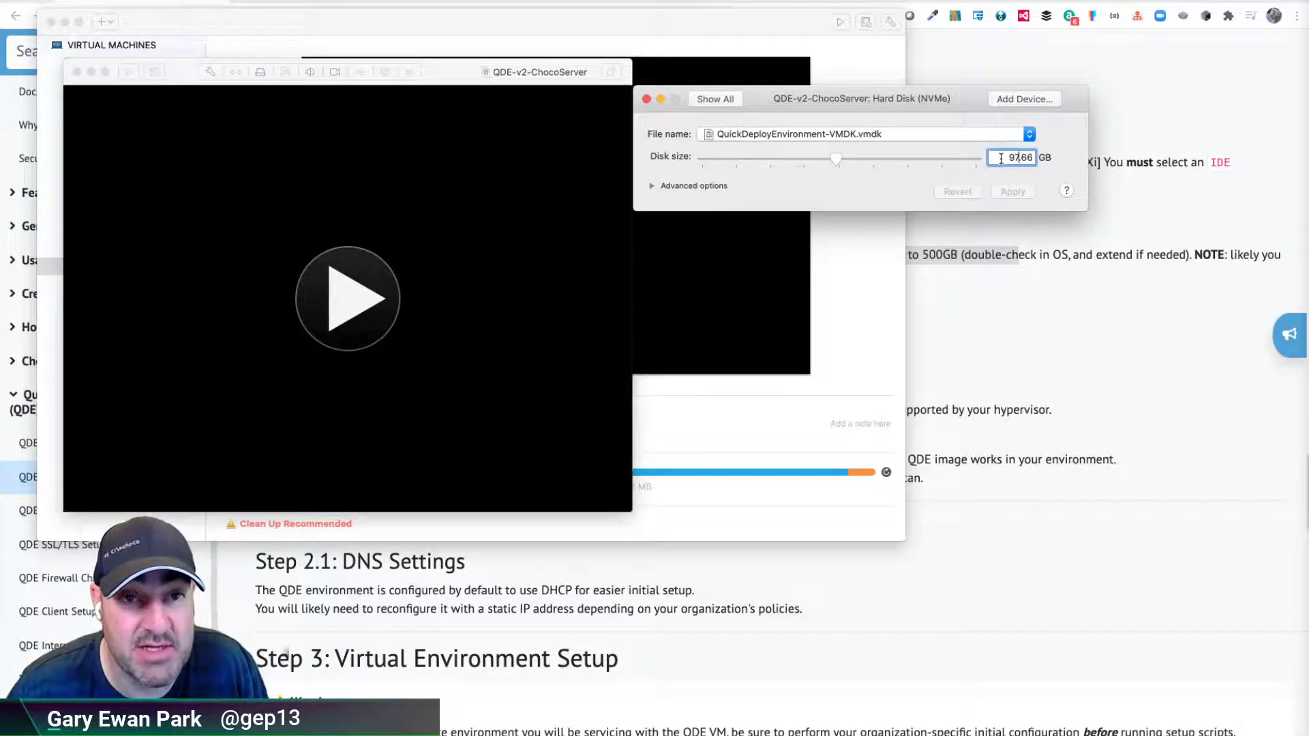
{"action": "double_click", "coordinate": [1001, 158]}
{"action": "type", "text": "150"}
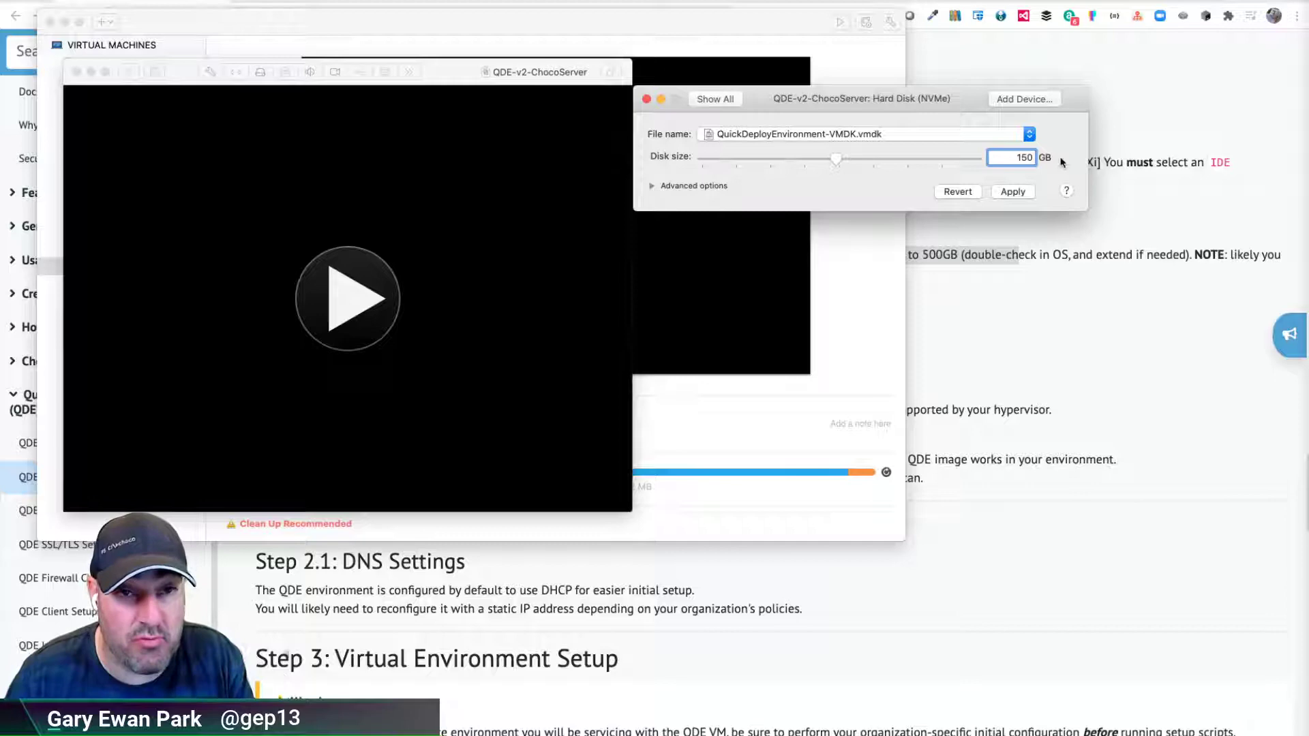
{"action": "left_click", "coordinate": [1015, 191]}
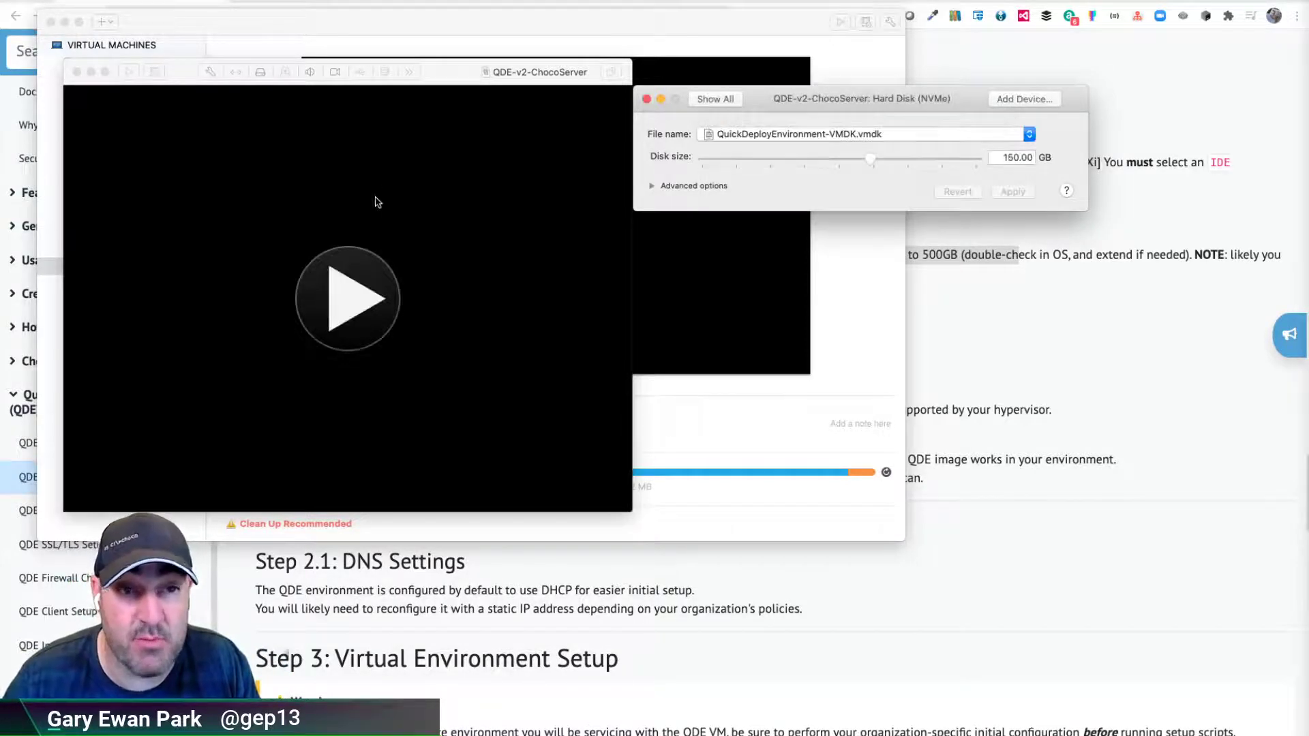
- Close the disk settings, send Ctrl-Alt-Del to the VM and enter the Administrator password
{"action": "left_click", "coordinate": [646, 99]}
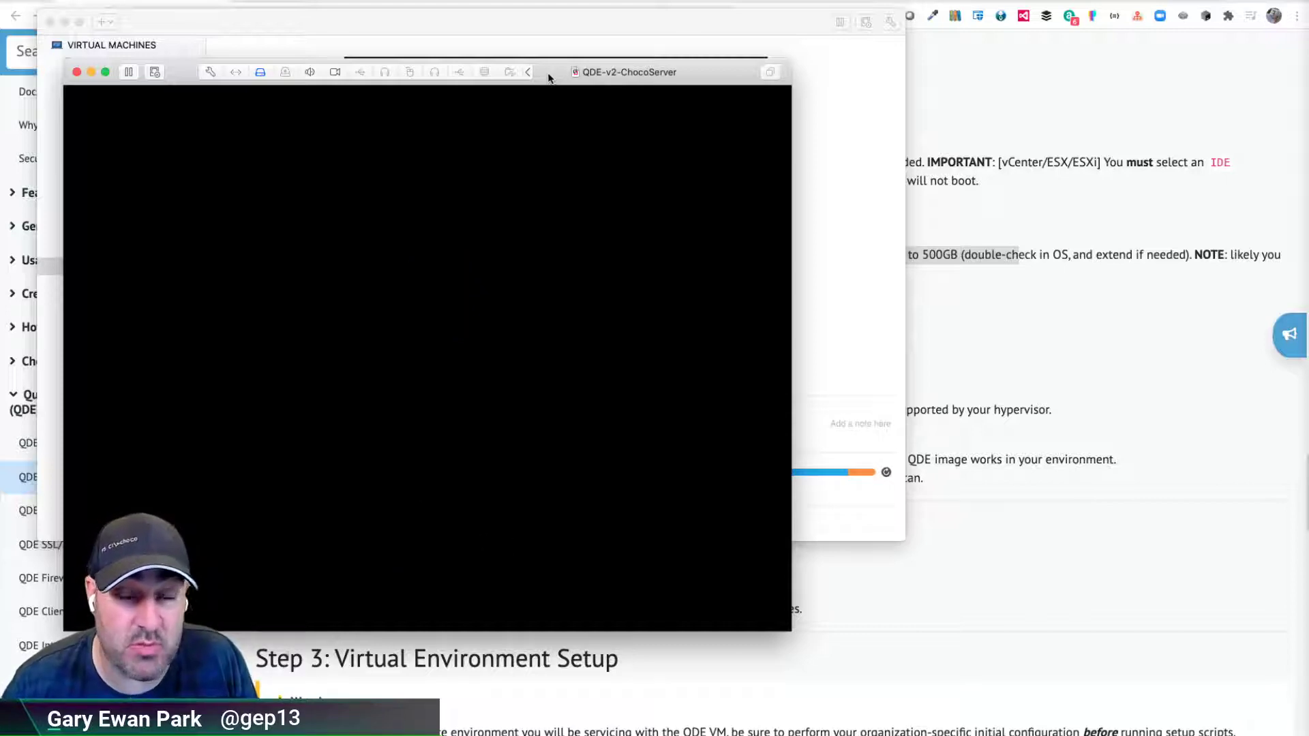
{"action": "left_click_drag", "start_coordinate": [549, 79], "coordinate": [824, 38]}
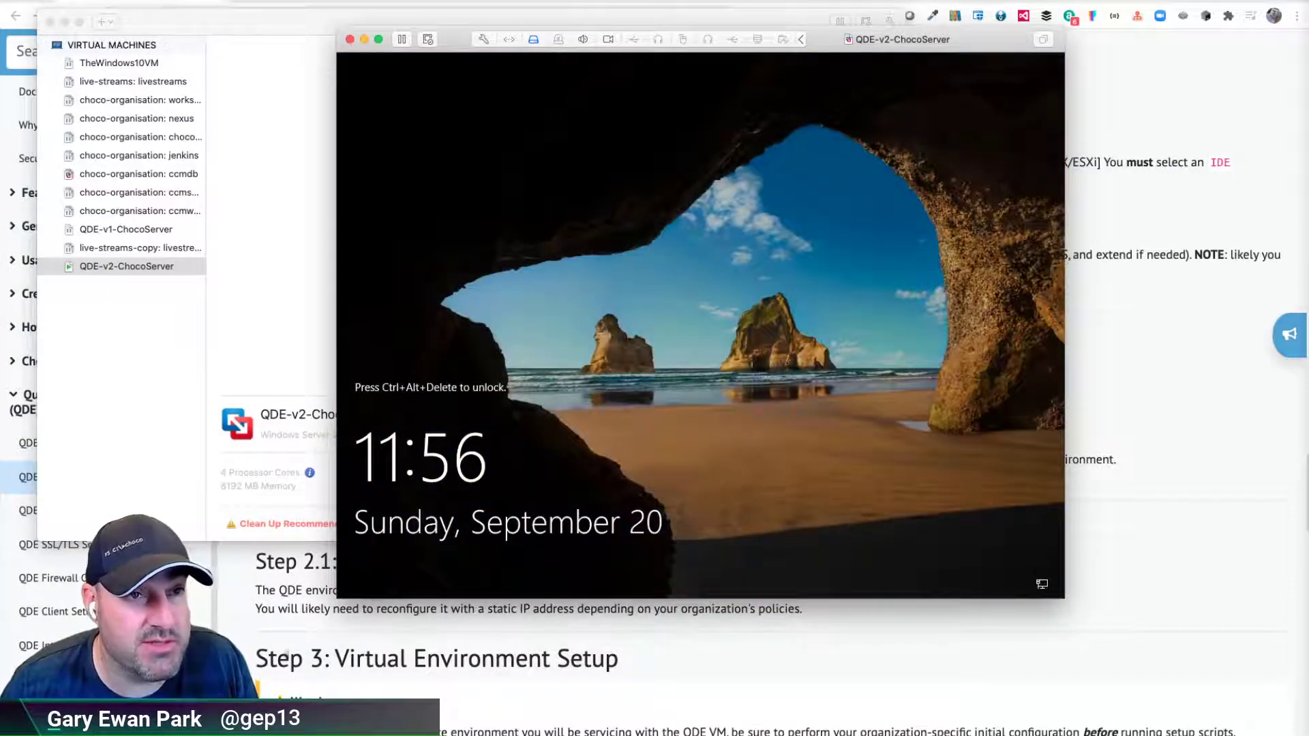
{"action": "left_click", "coordinate": [238, 1]}
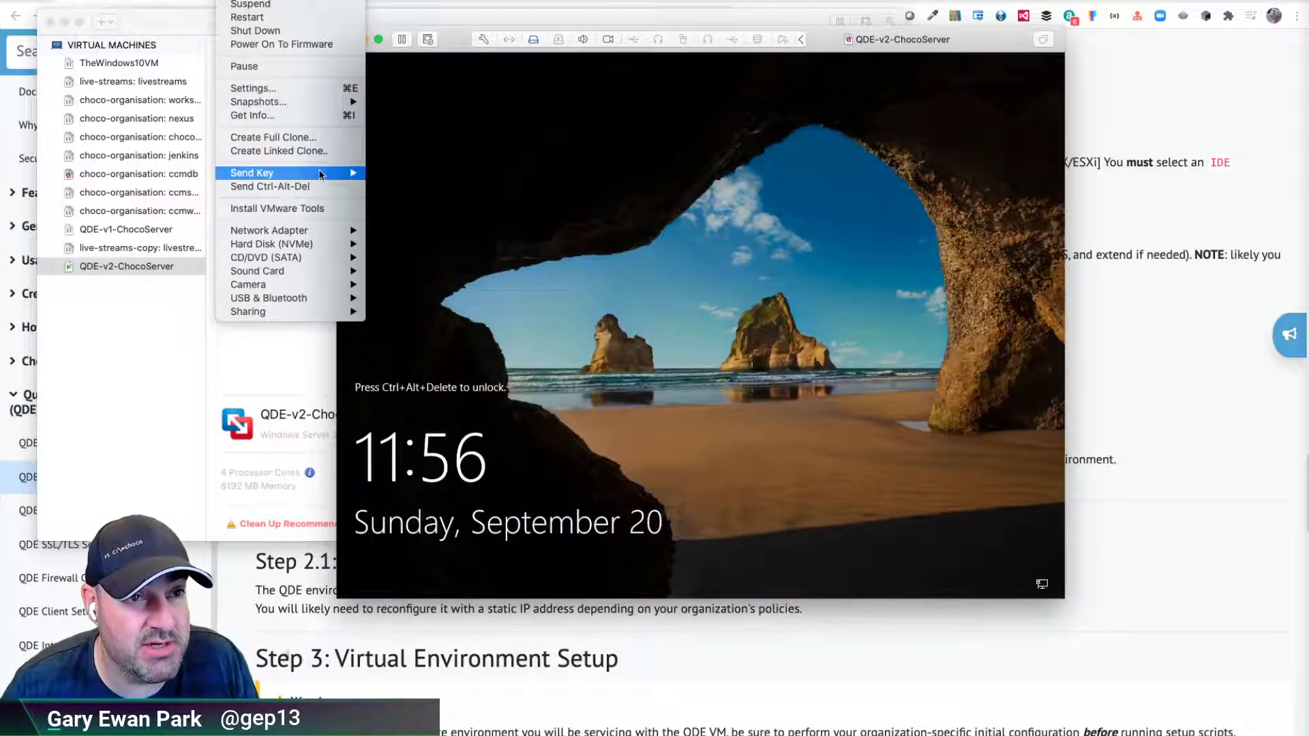
{"action": "left_click", "coordinate": [273, 186]}
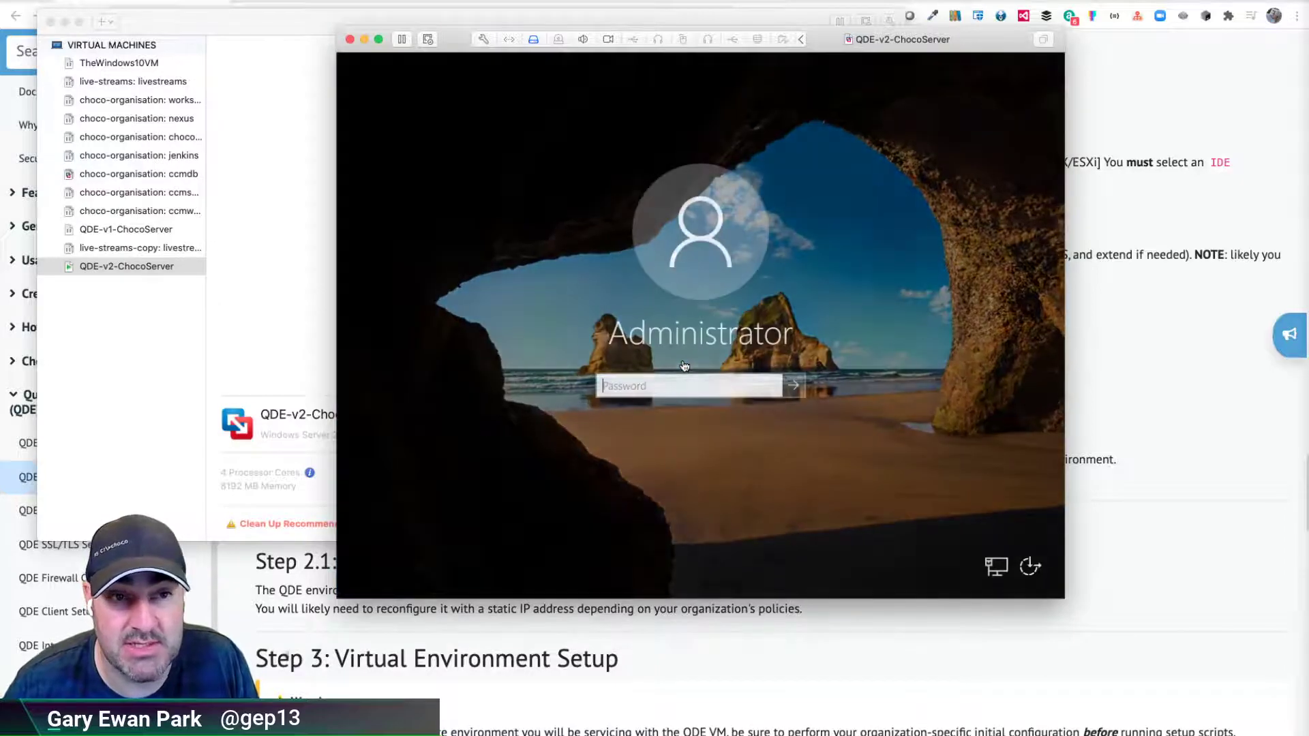
{"action": "type", "text": "••••"}
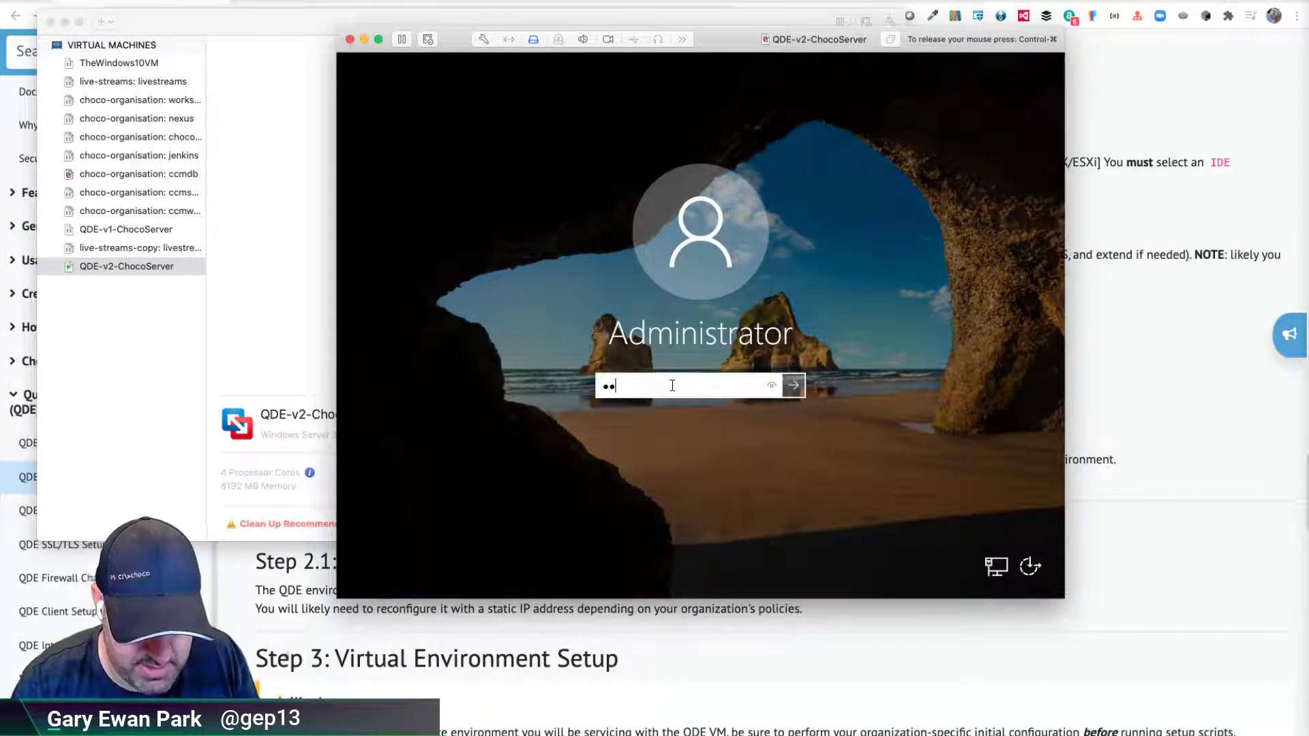
{"action": "type", "text": "••••••"}
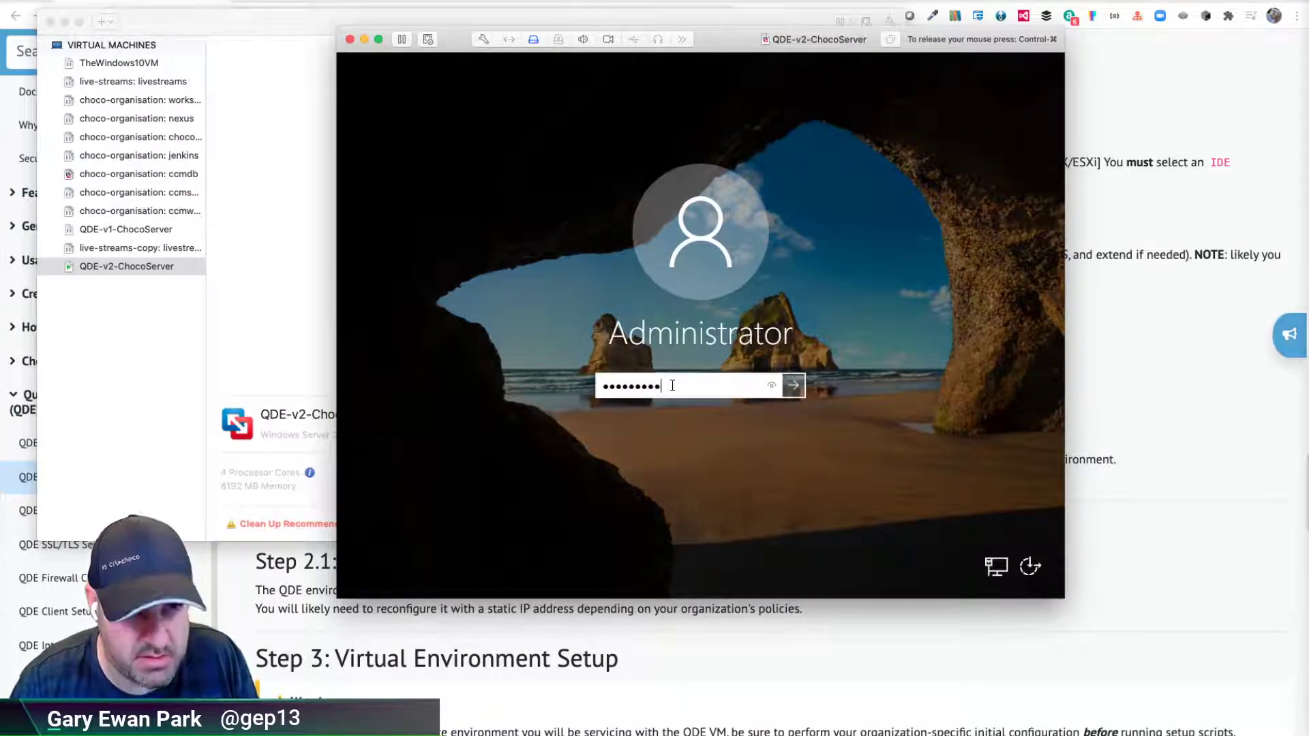
{"action": "key", "text": "Return"}
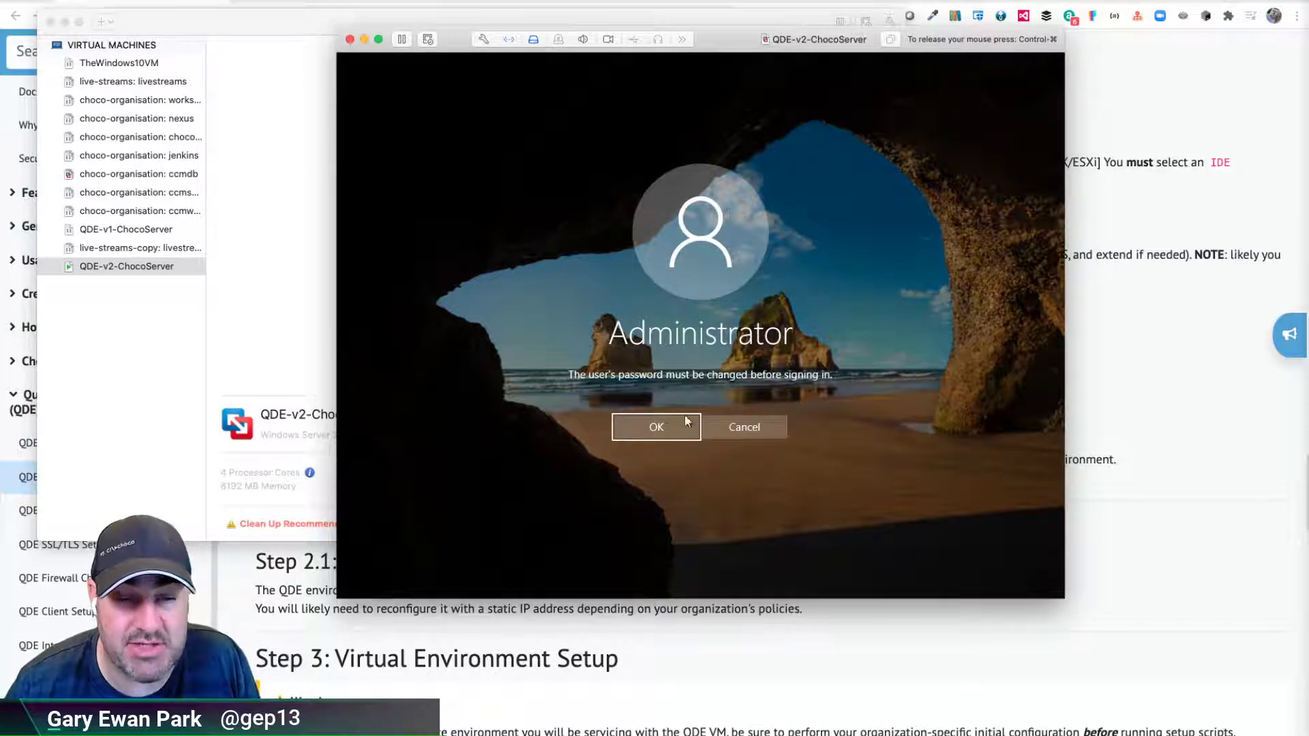
- Accept the required password change, then enter and confirm a new Administrator password
{"action": "left_click", "coordinate": [656, 431]}
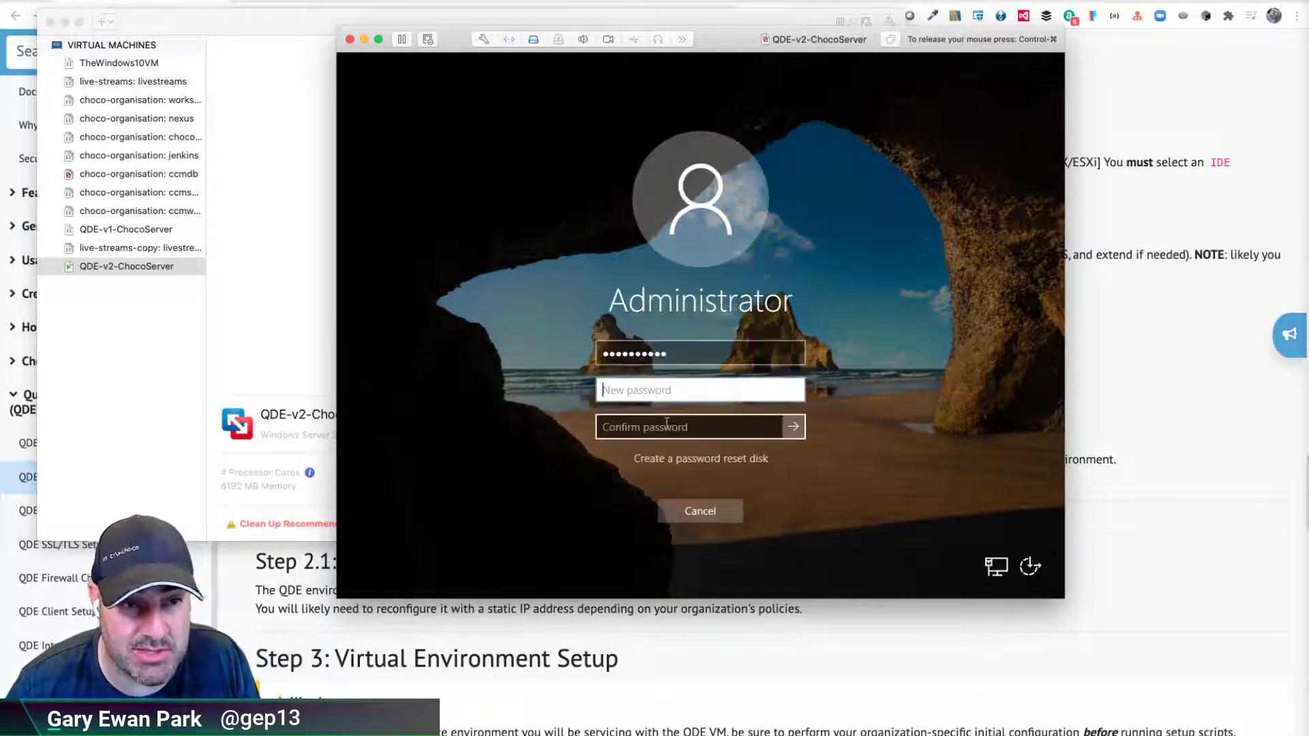
{"action": "type", "text": "••••••••••"}
{"action": "key", "text": "Tab"}
{"action": "type", "text": "•"}
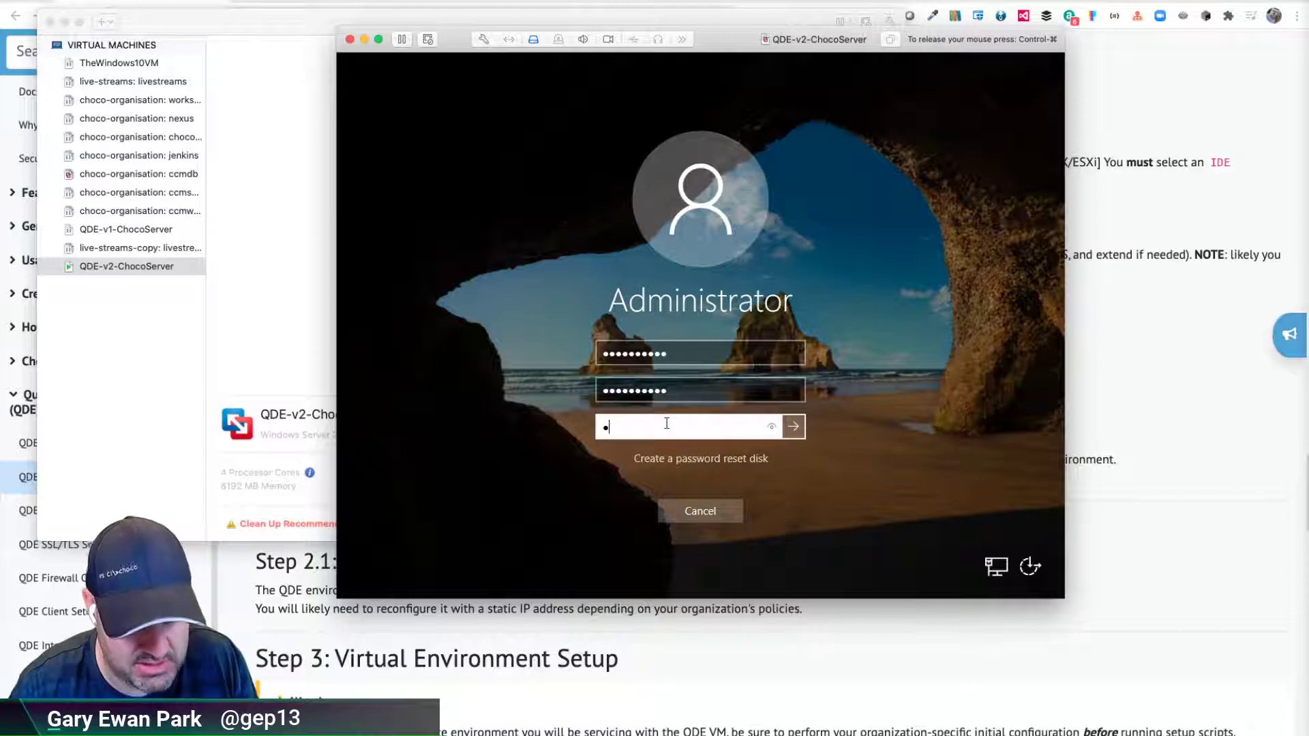
{"action": "type", "text": "•••••••••"}
{"action": "key", "text": "Return"}
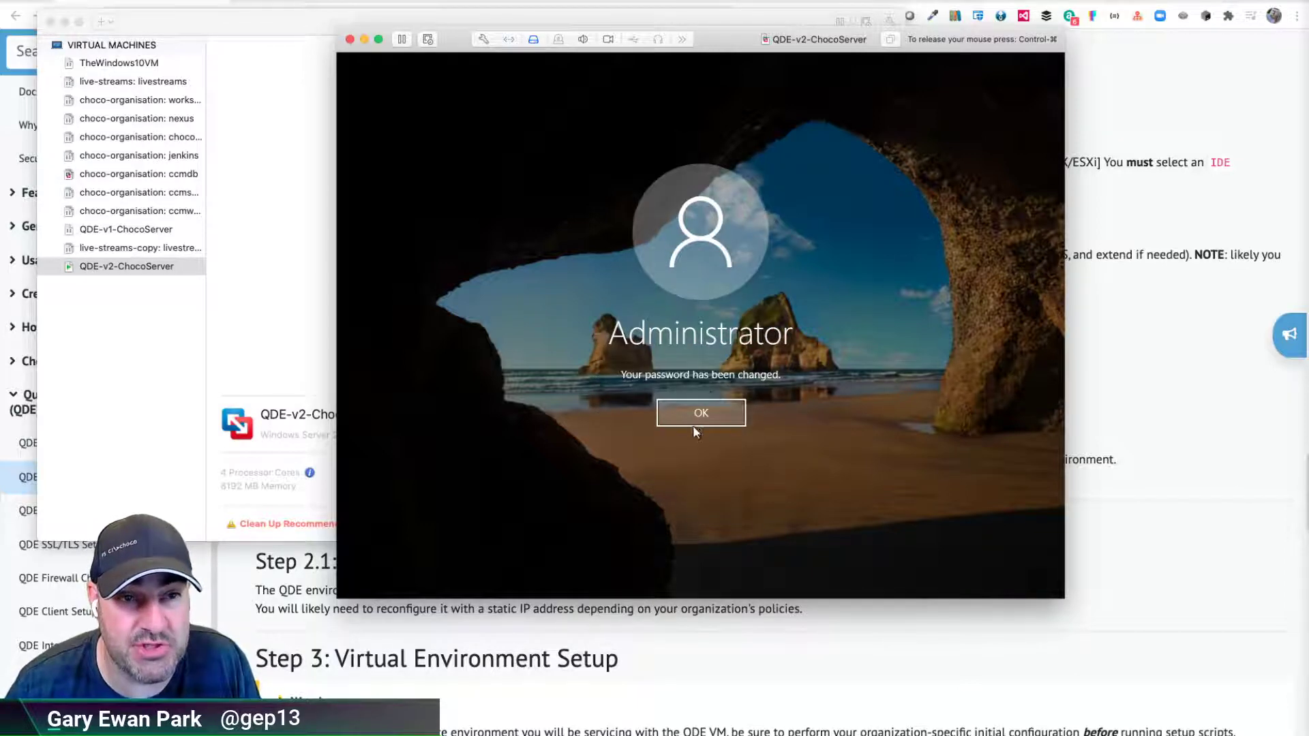
- Dismiss the password-changed notice and connect the VMware Tools installer disc via Install VMware Tools
{"action": "left_click", "coordinate": [694, 424]}
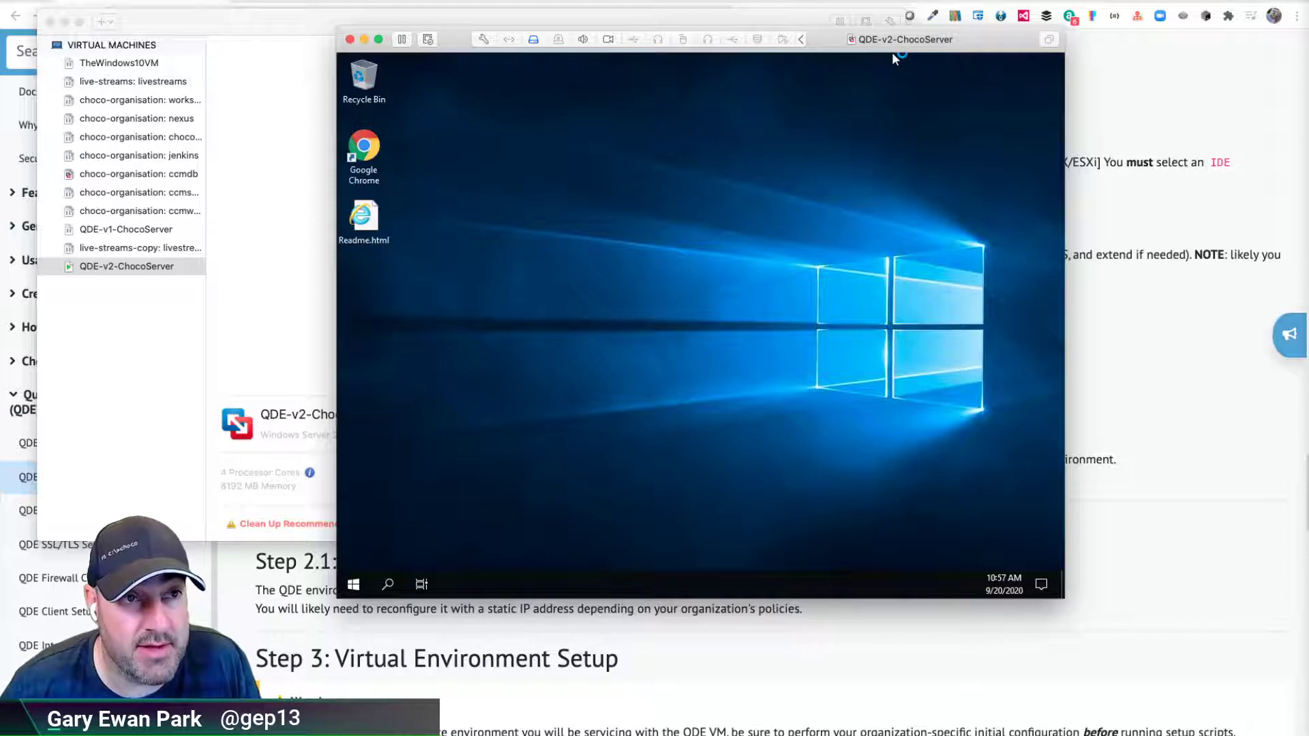
{"action": "left_click", "coordinate": [235, 0]}
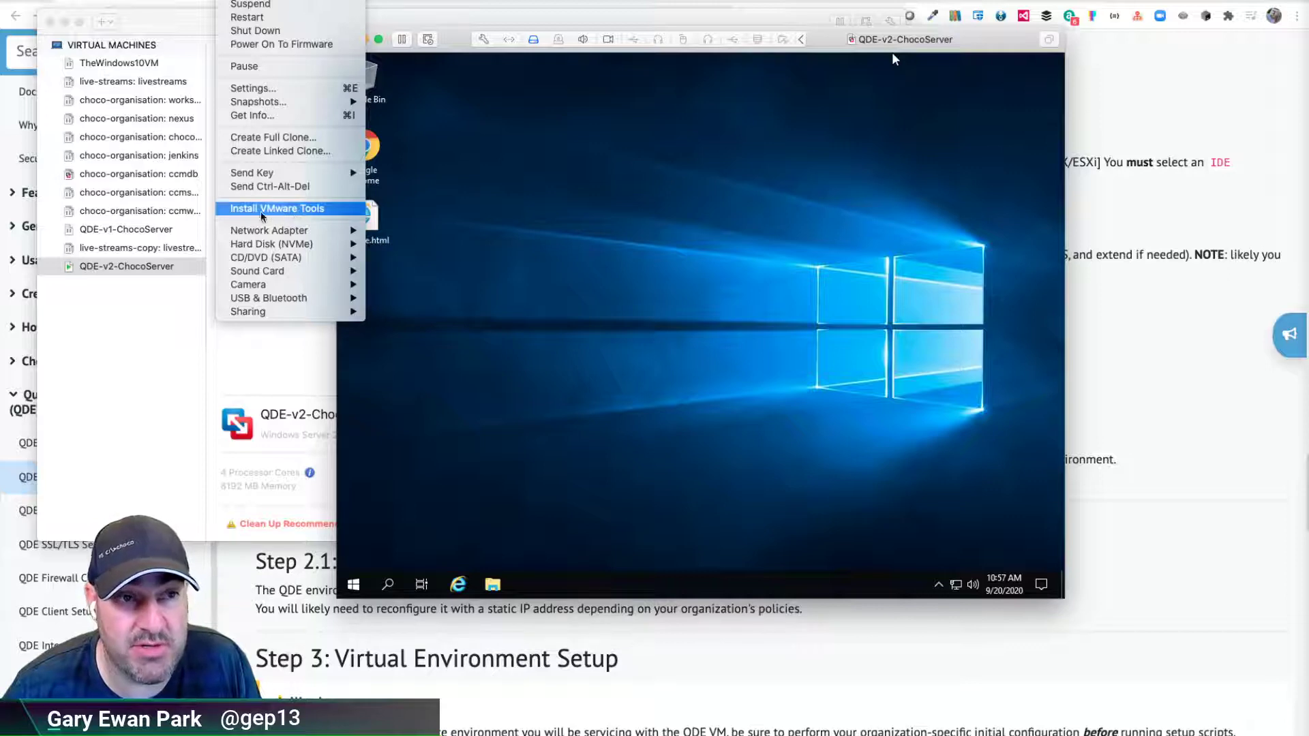
{"action": "left_click", "coordinate": [285, 209]}
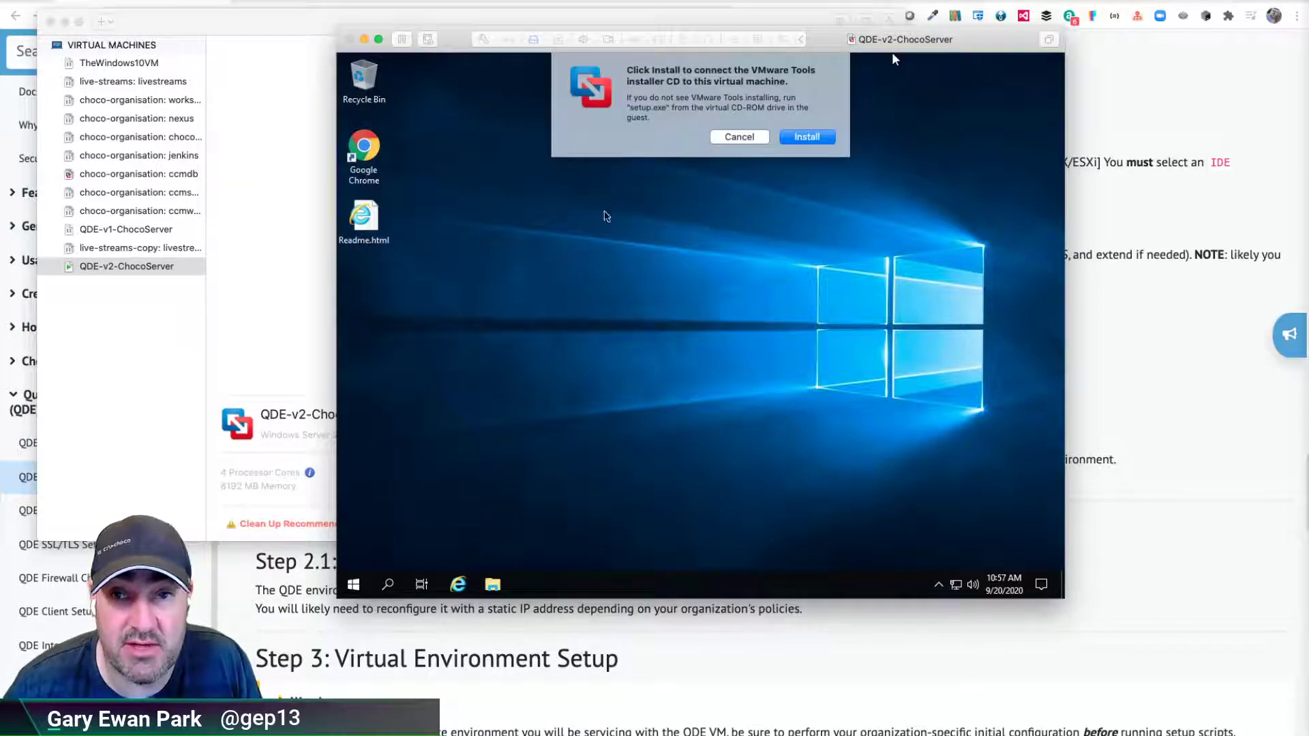
{"action": "left_click", "coordinate": [801, 137]}
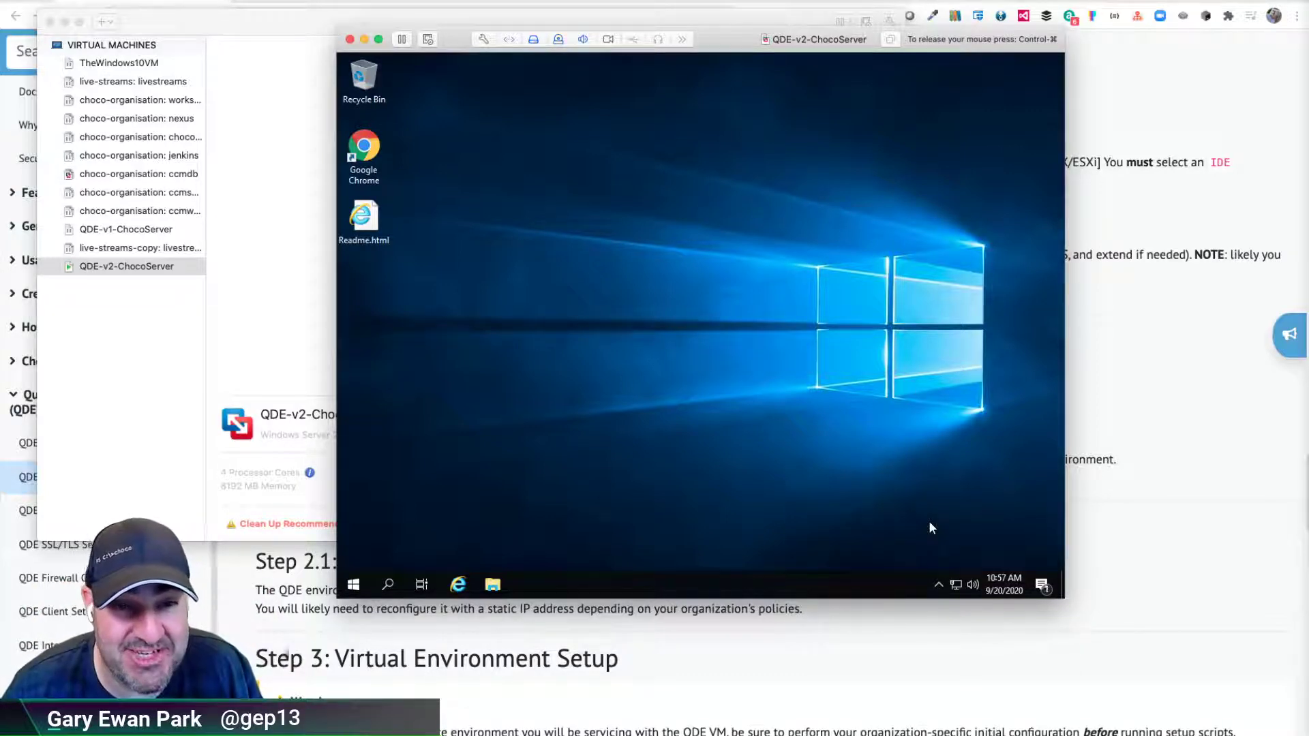
{"action": "left_click", "coordinate": [1036, 504]}
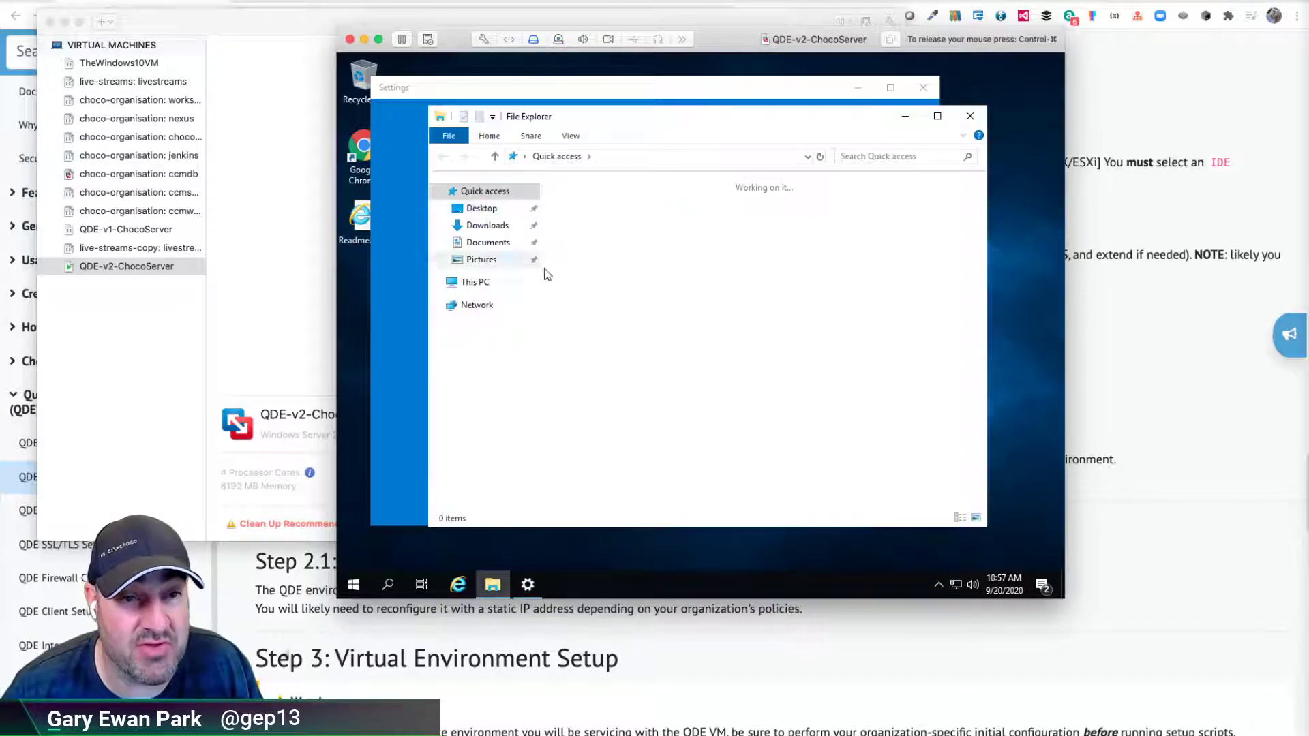
- From This PC, run the installer on DVD Drive (D:) VMware Tools and dismiss the autoplay notice
{"action": "left_click", "coordinate": [470, 282]}
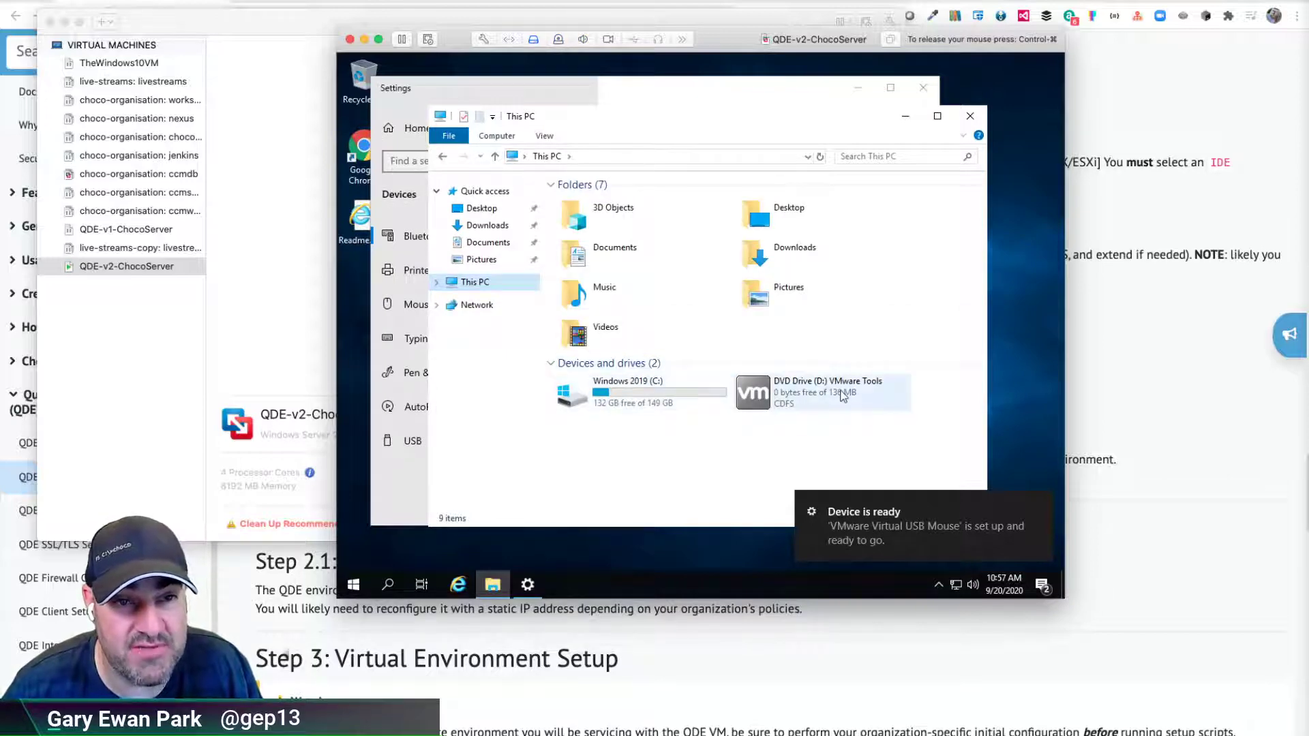
{"action": "left_click", "coordinate": [844, 396]}
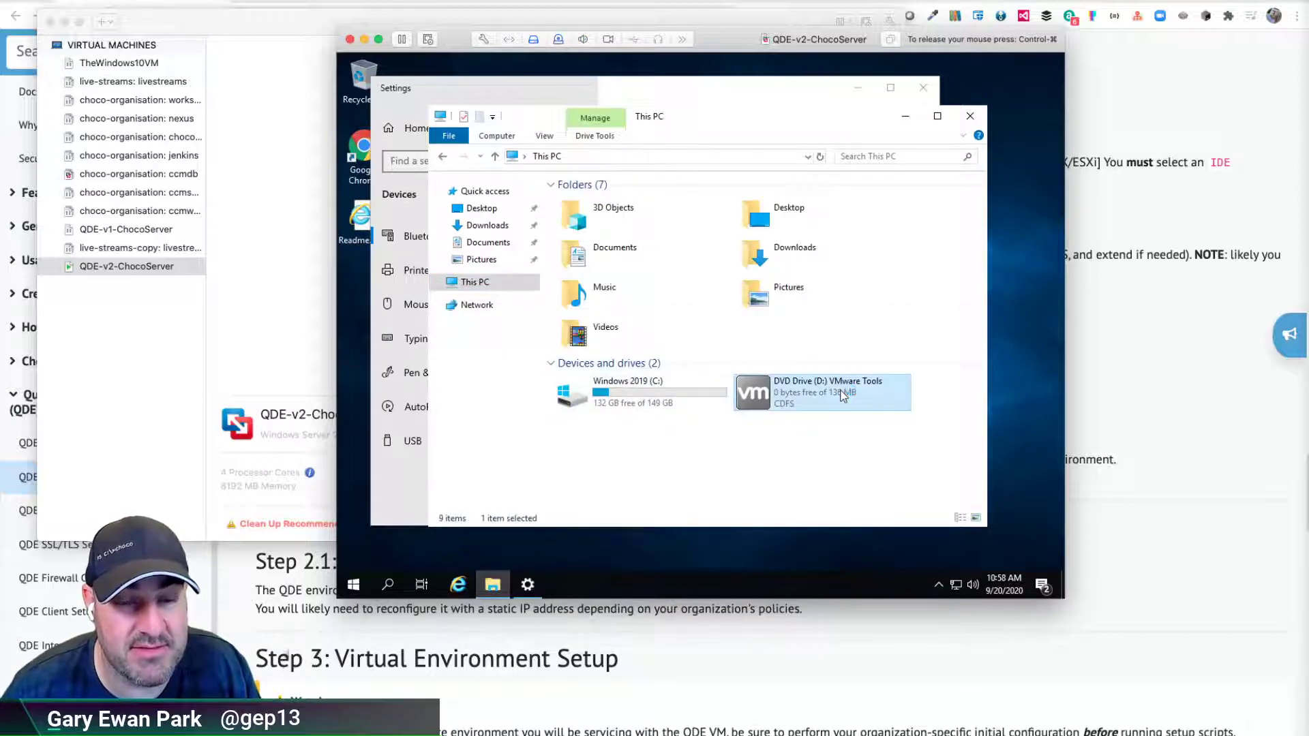
{"action": "double_click", "coordinate": [842, 395]}
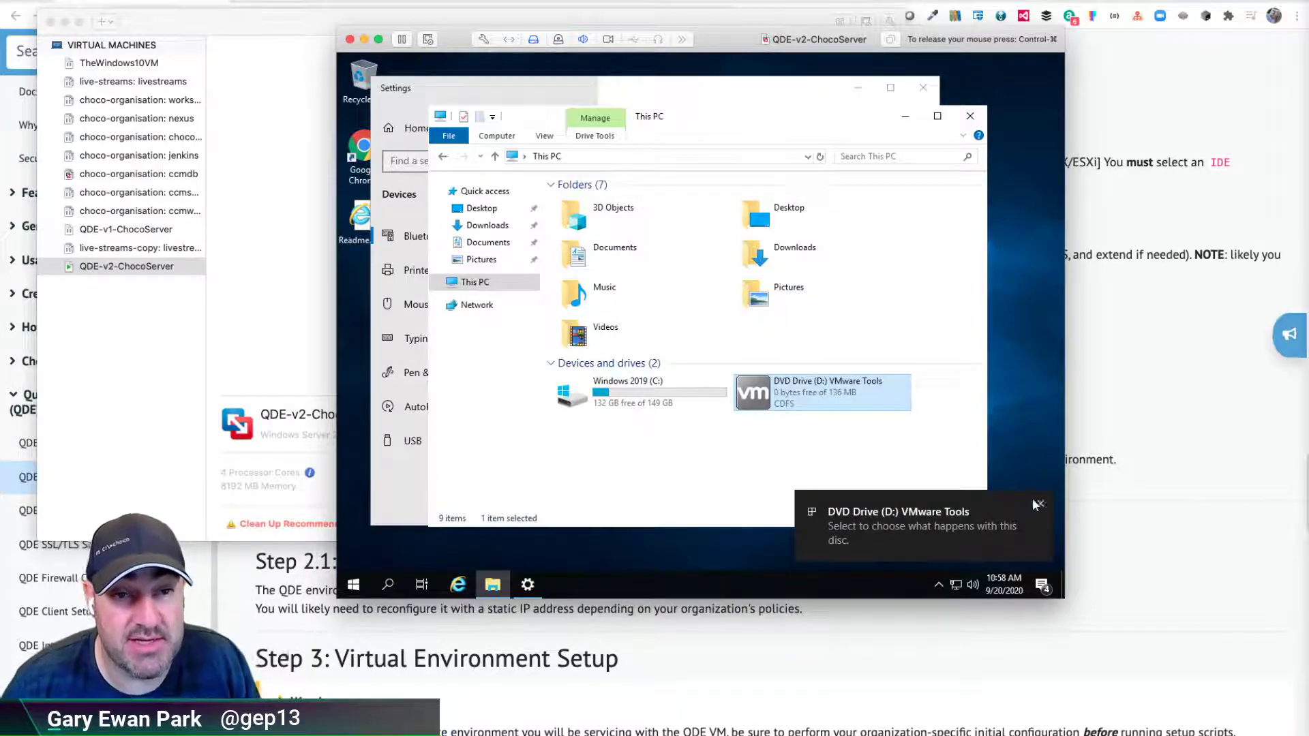
{"action": "left_click", "coordinate": [1039, 500]}
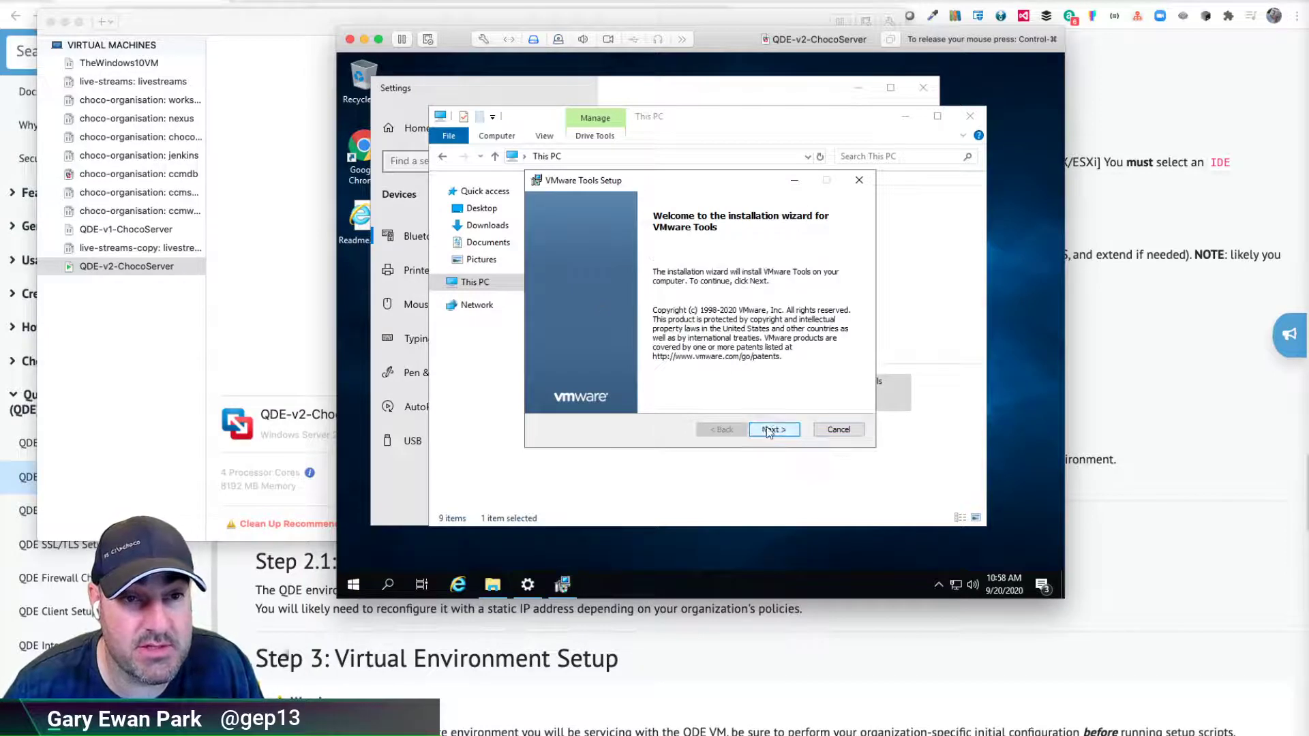
- Choose the Complete setup type in the wizard and start installing VMware Tools
{"action": "left_click", "coordinate": [766, 427]}
{"action": "left_click", "coordinate": [593, 318]}
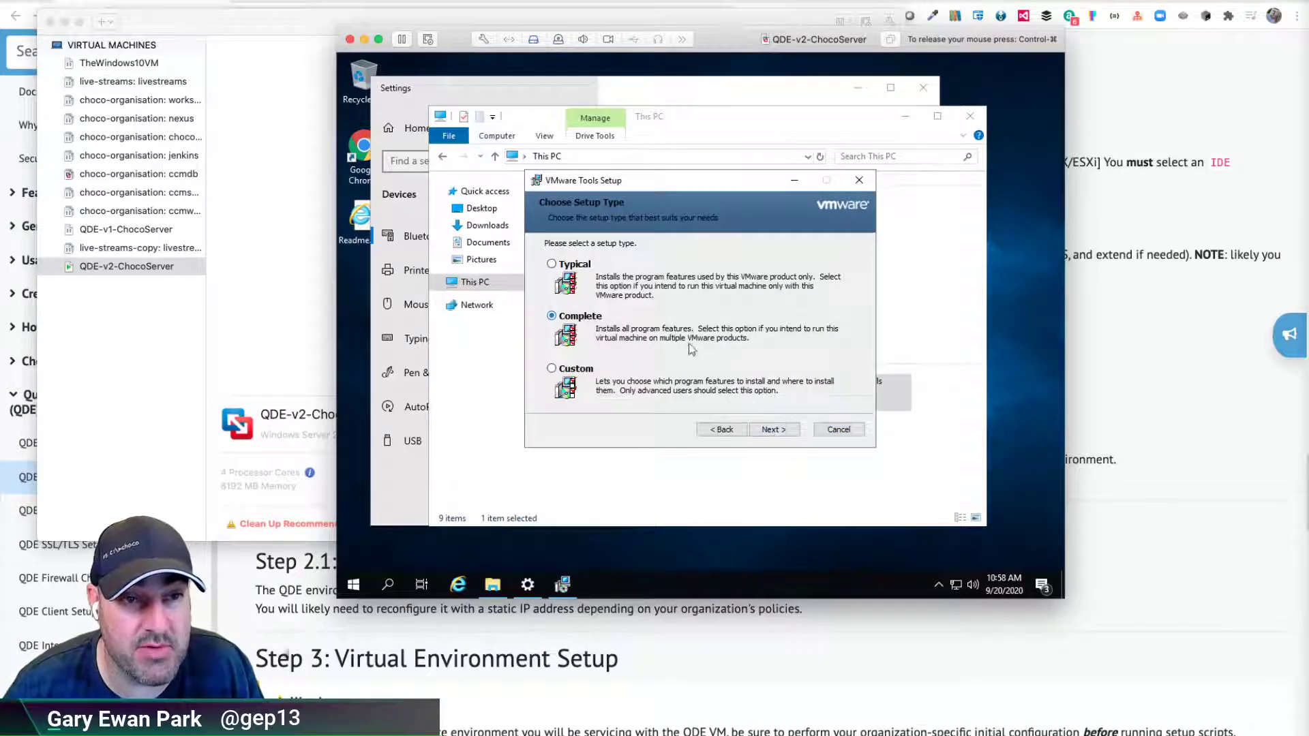
{"action": "left_click", "coordinate": [761, 429]}
{"action": "left_click", "coordinate": [774, 432]}
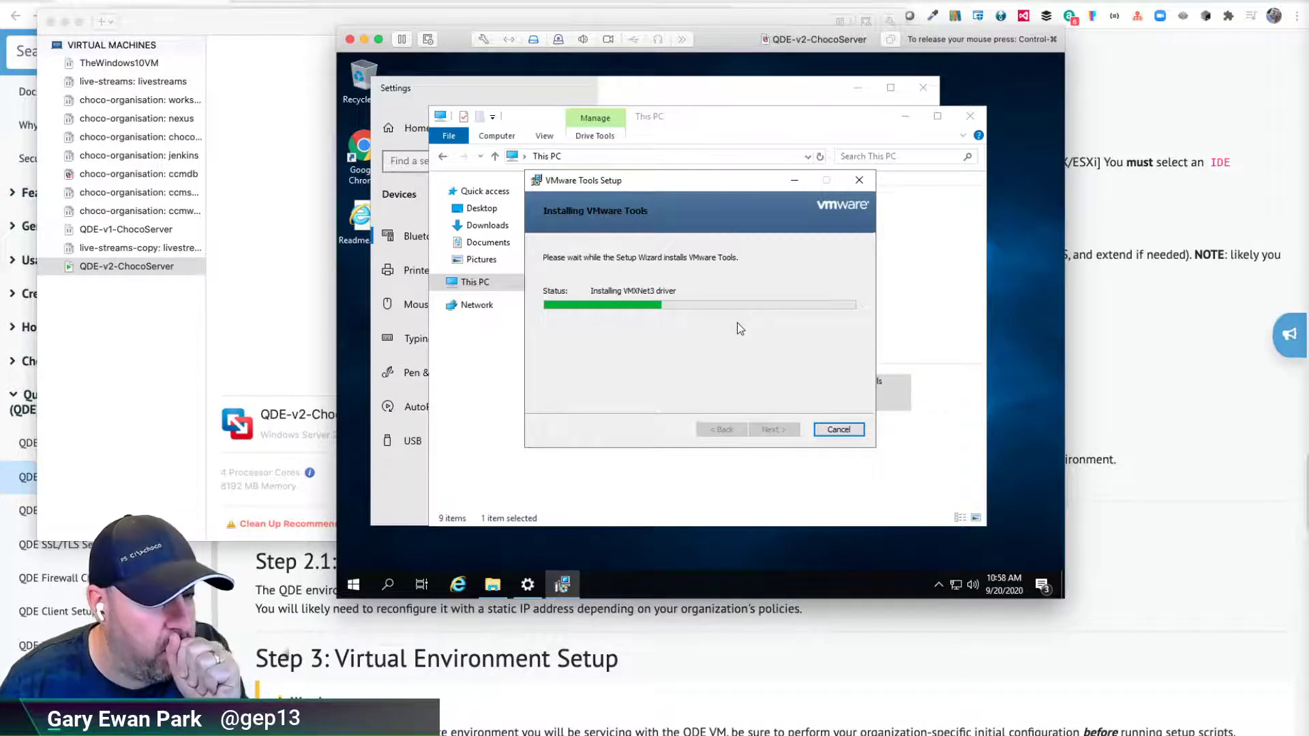
- Bring This PC forward and select the C: drive to check its capacity
{"action": "mouse_move", "coordinate": [494, 581]}
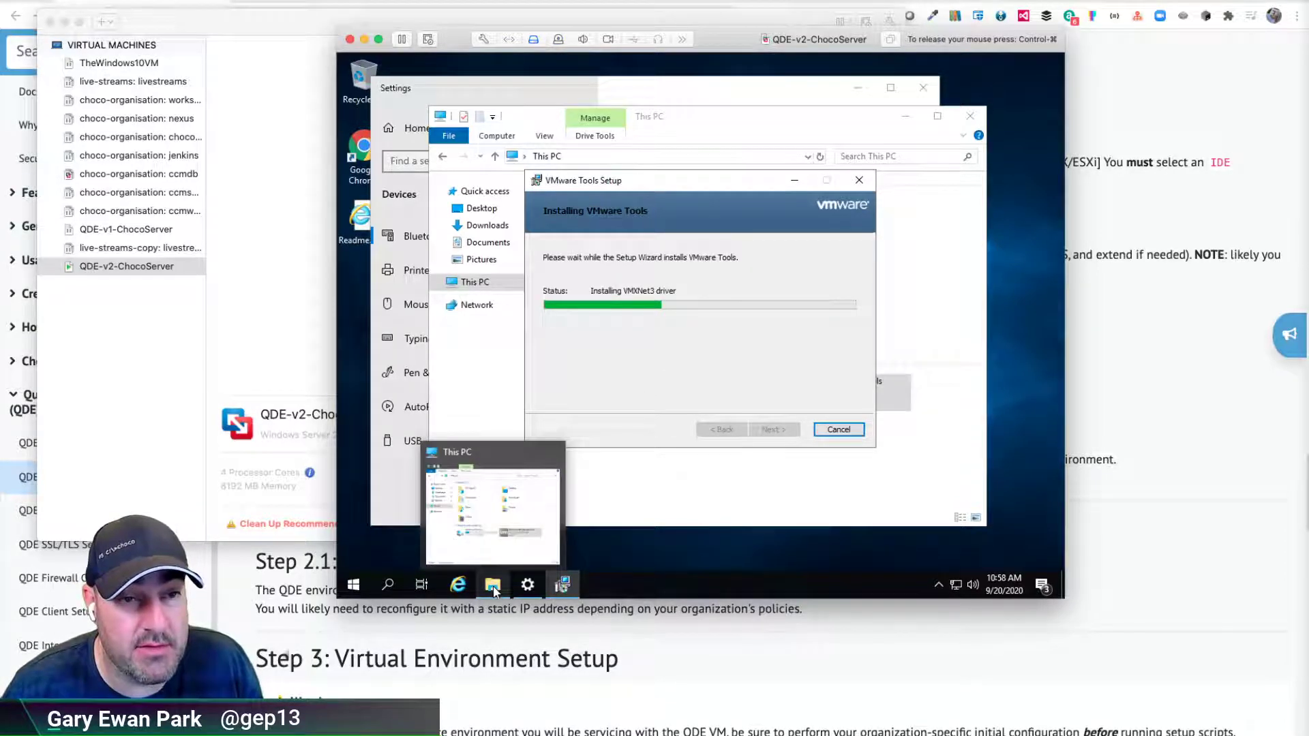
{"action": "left_click", "coordinate": [497, 504]}
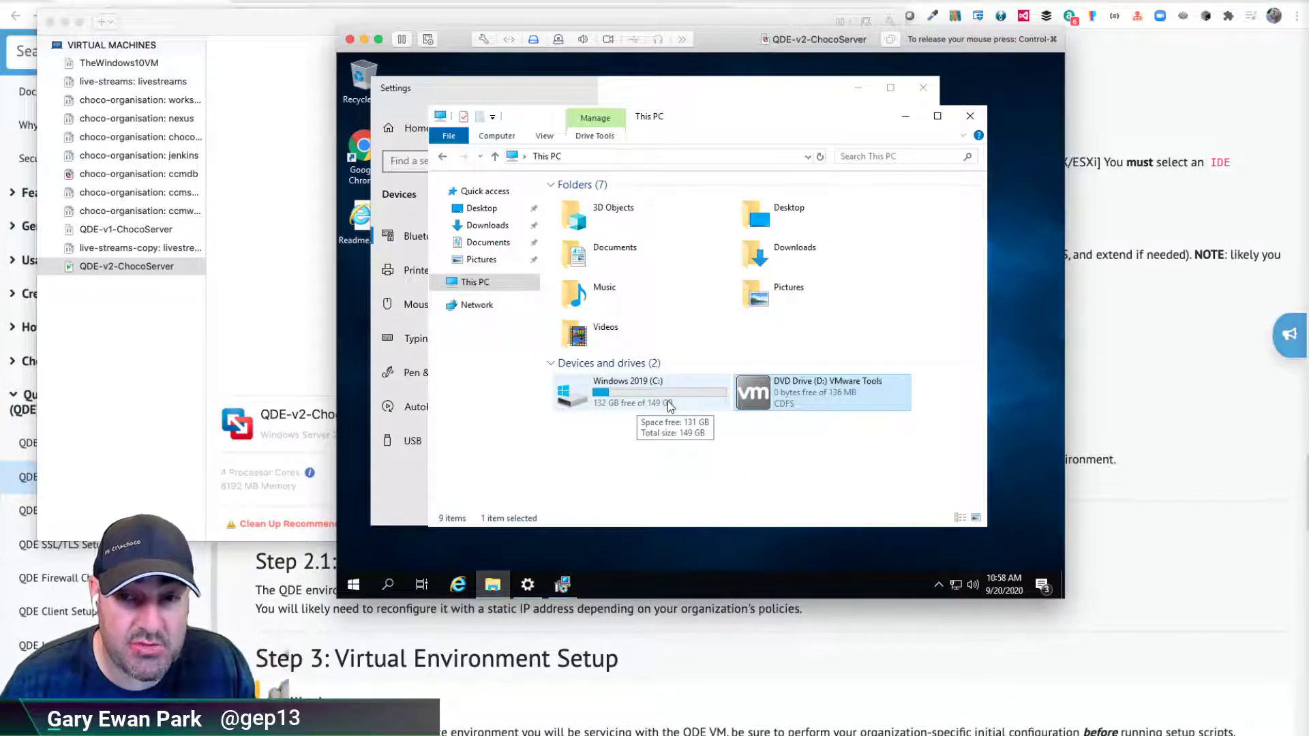
{"action": "left_click", "coordinate": [651, 404]}
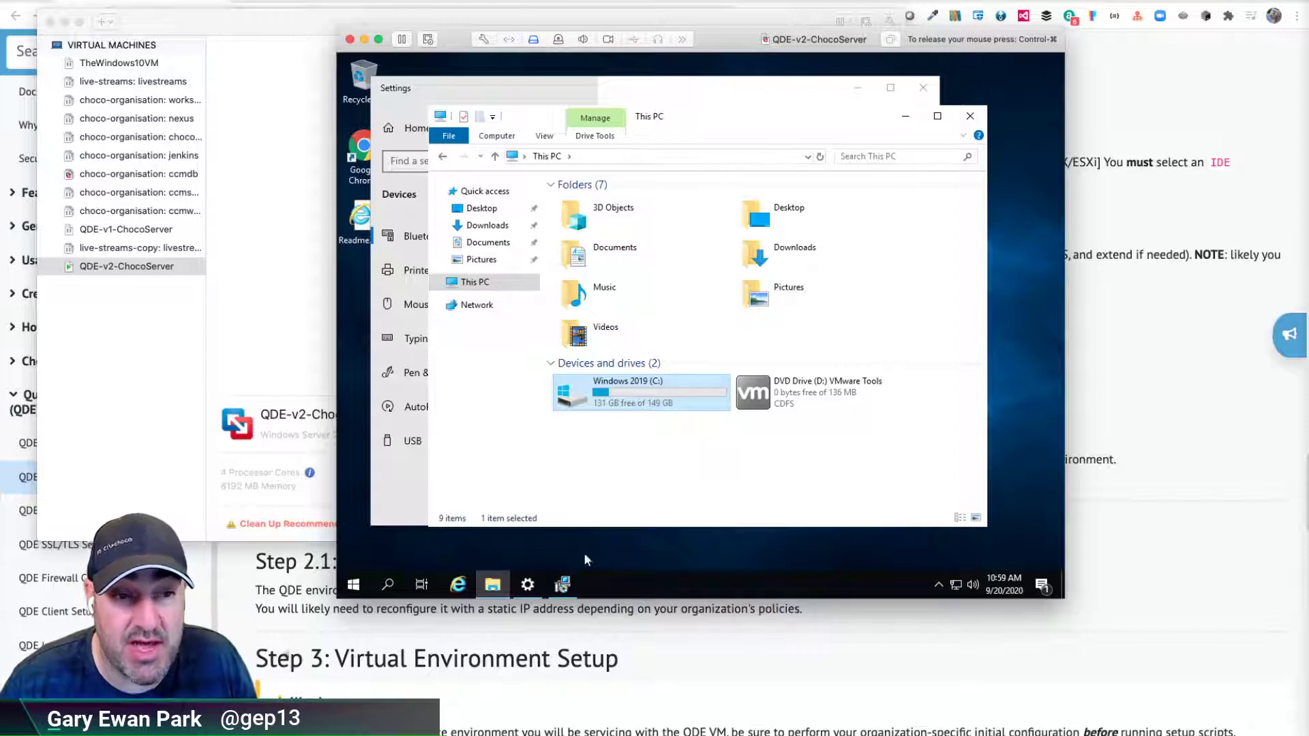
- Finish the VMware Tools setup wizard and accept restarting the VM now
{"action": "left_click", "coordinate": [562, 584]}
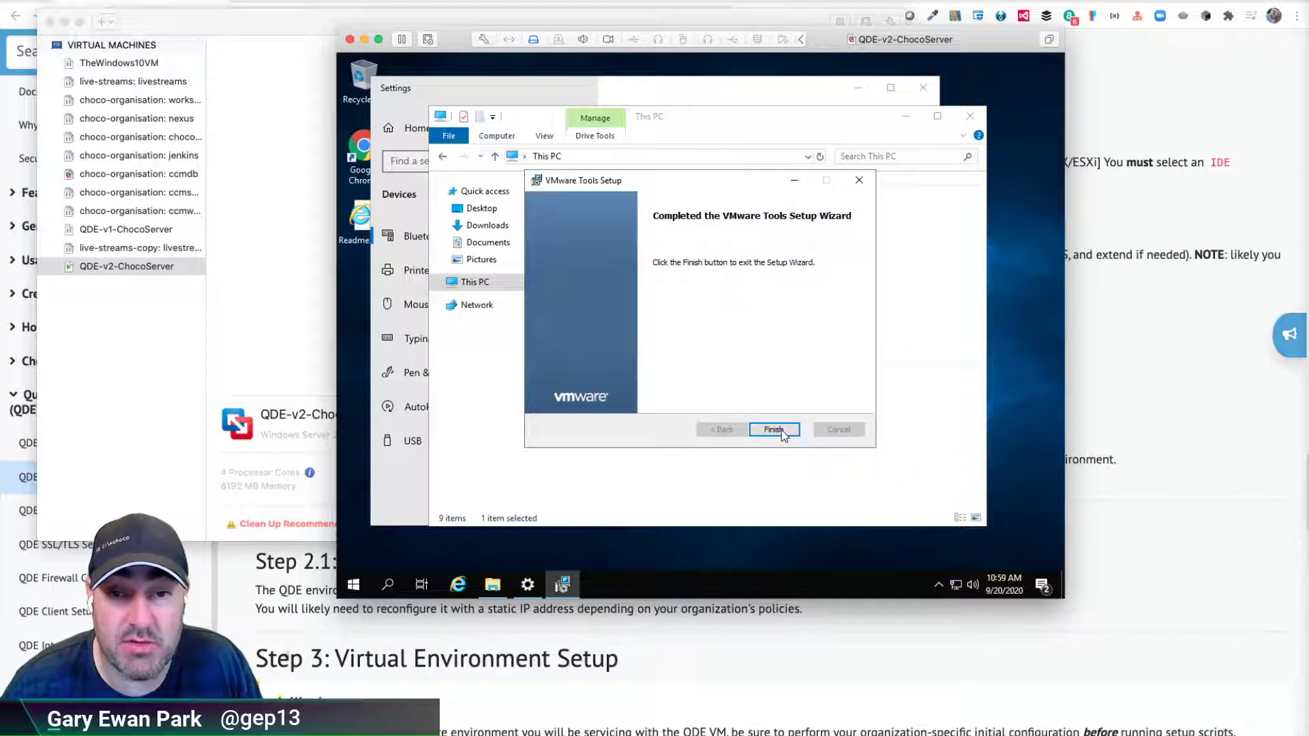
{"action": "left_click", "coordinate": [775, 428]}
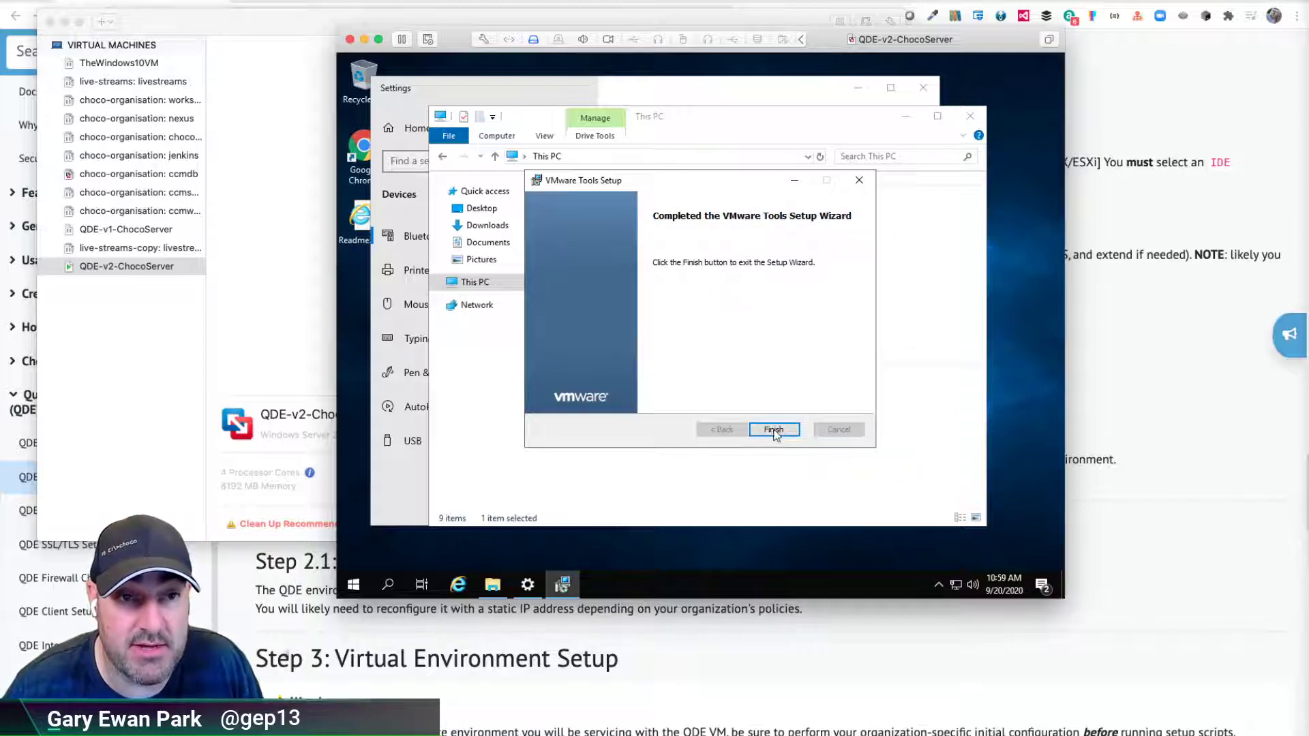
{"action": "left_click", "coordinate": [651, 354]}
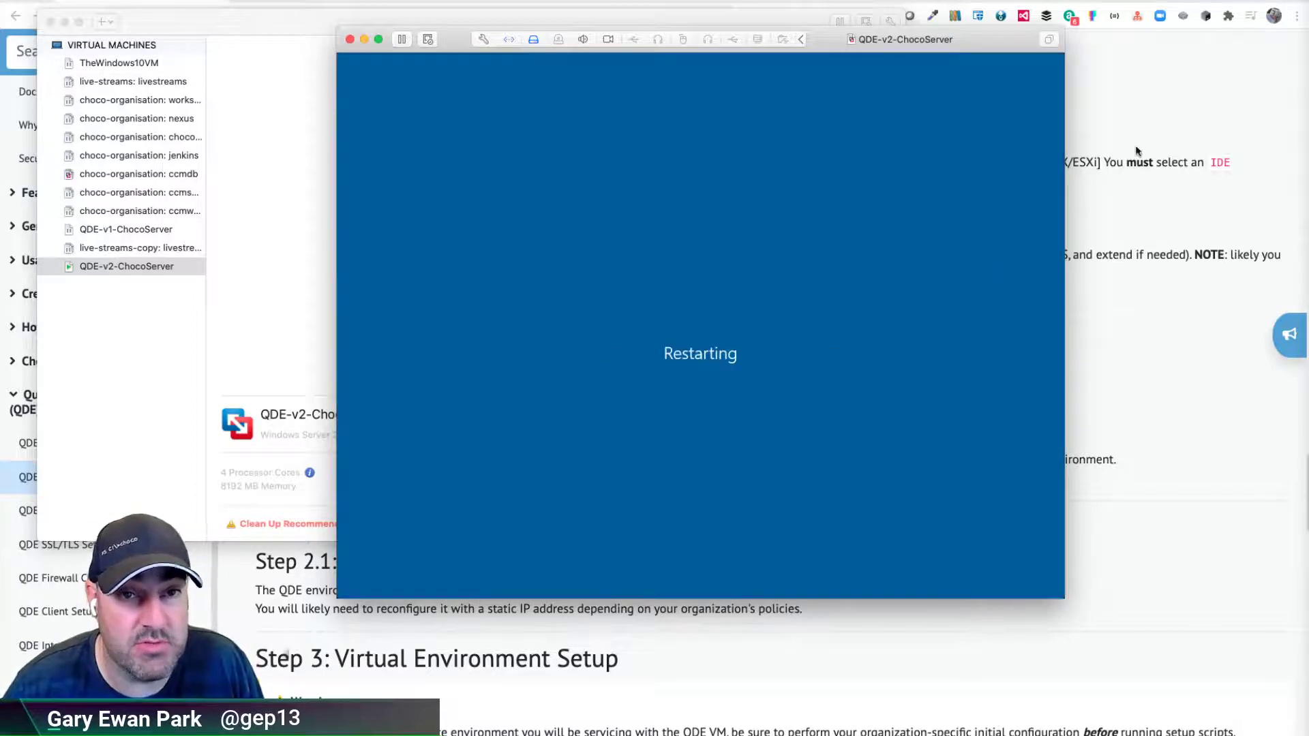
{"action": "key", "text": "super+Tab"}
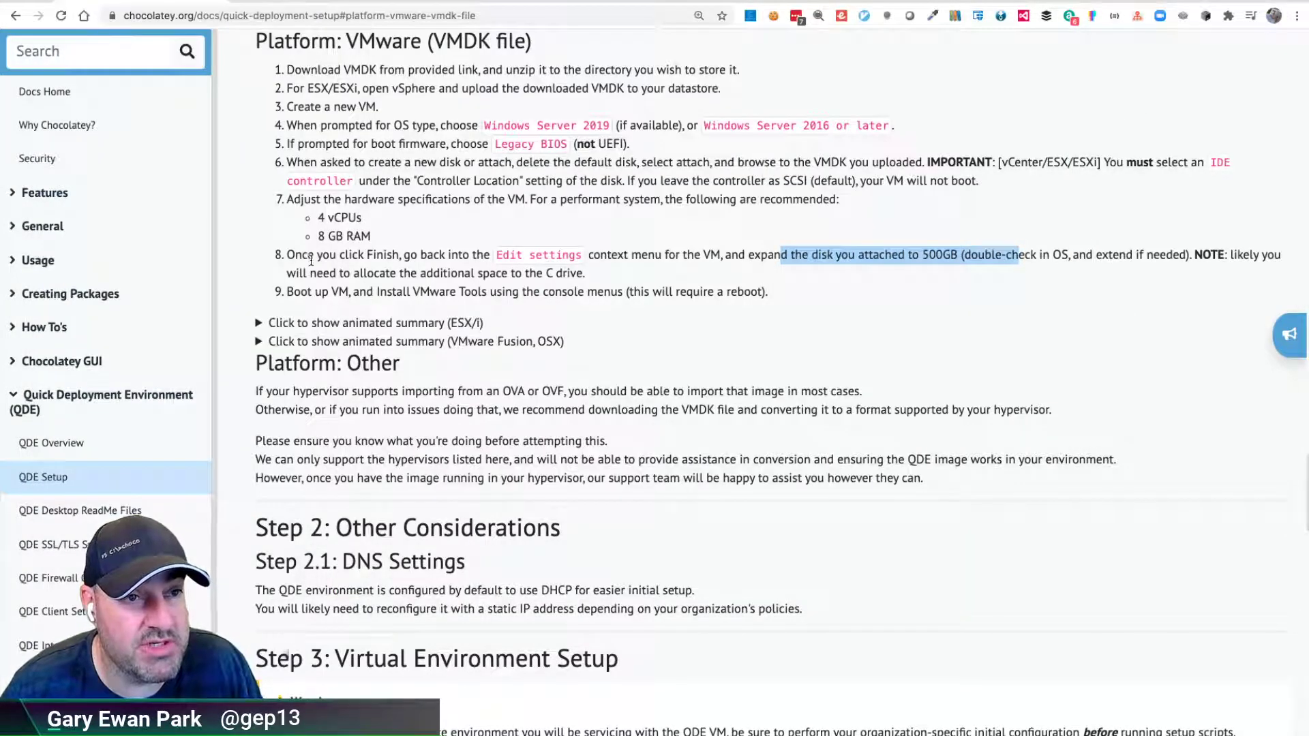
- Highlight the edit-settings instruction in step 8 and the VMware Tools instruction in step 9, then return to the VM
{"action": "left_click_drag", "start_coordinate": [316, 255], "coordinate": [644, 255]}
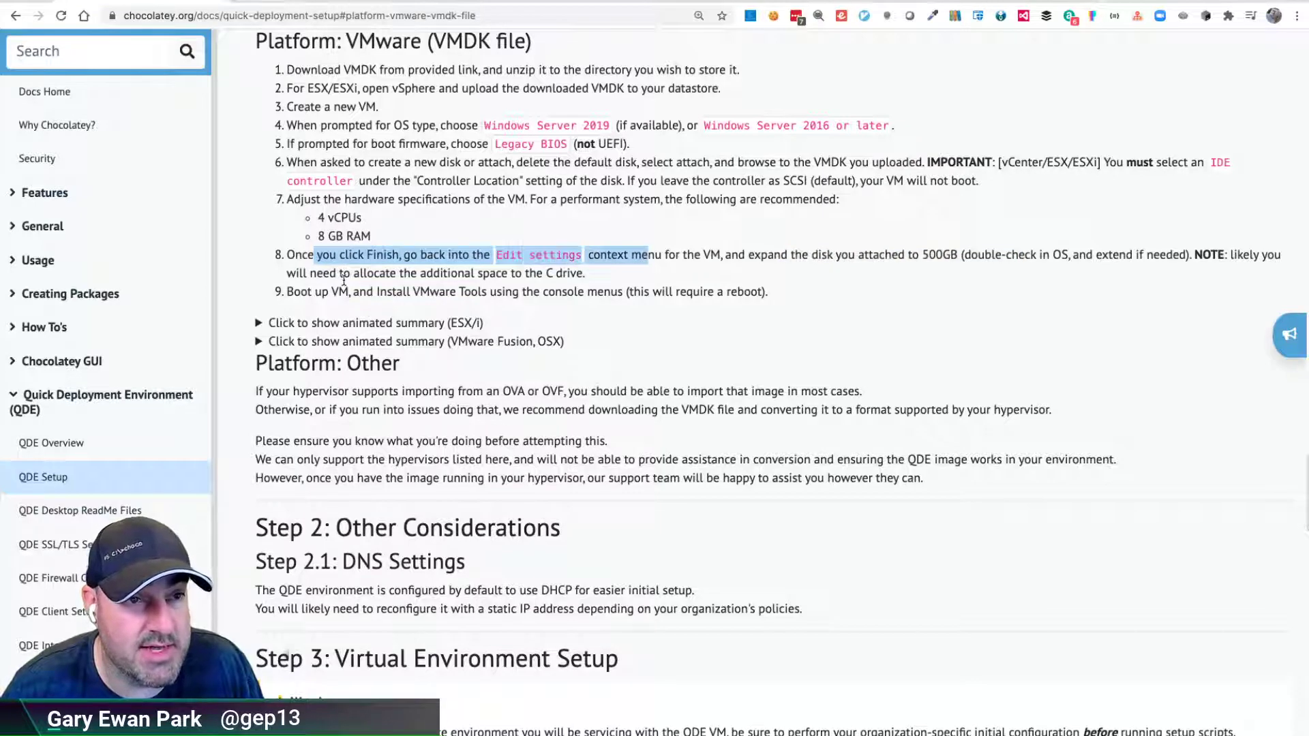
{"action": "left_click_drag", "start_coordinate": [322, 292], "coordinate": [602, 285]}
{"action": "left_click_drag", "start_coordinate": [407, 292], "coordinate": [642, 292]}
{"action": "left_click", "coordinate": [728, 295]}
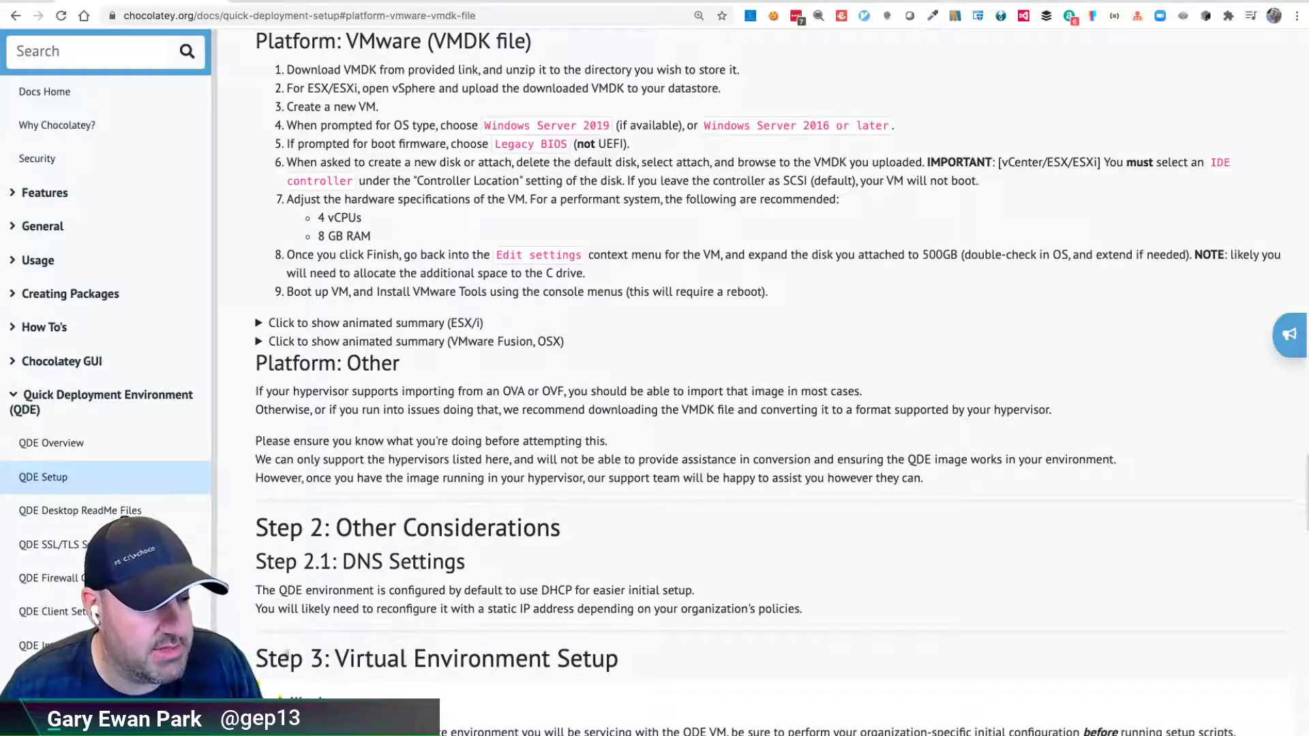
{"action": "key", "text": "super+Tab"}
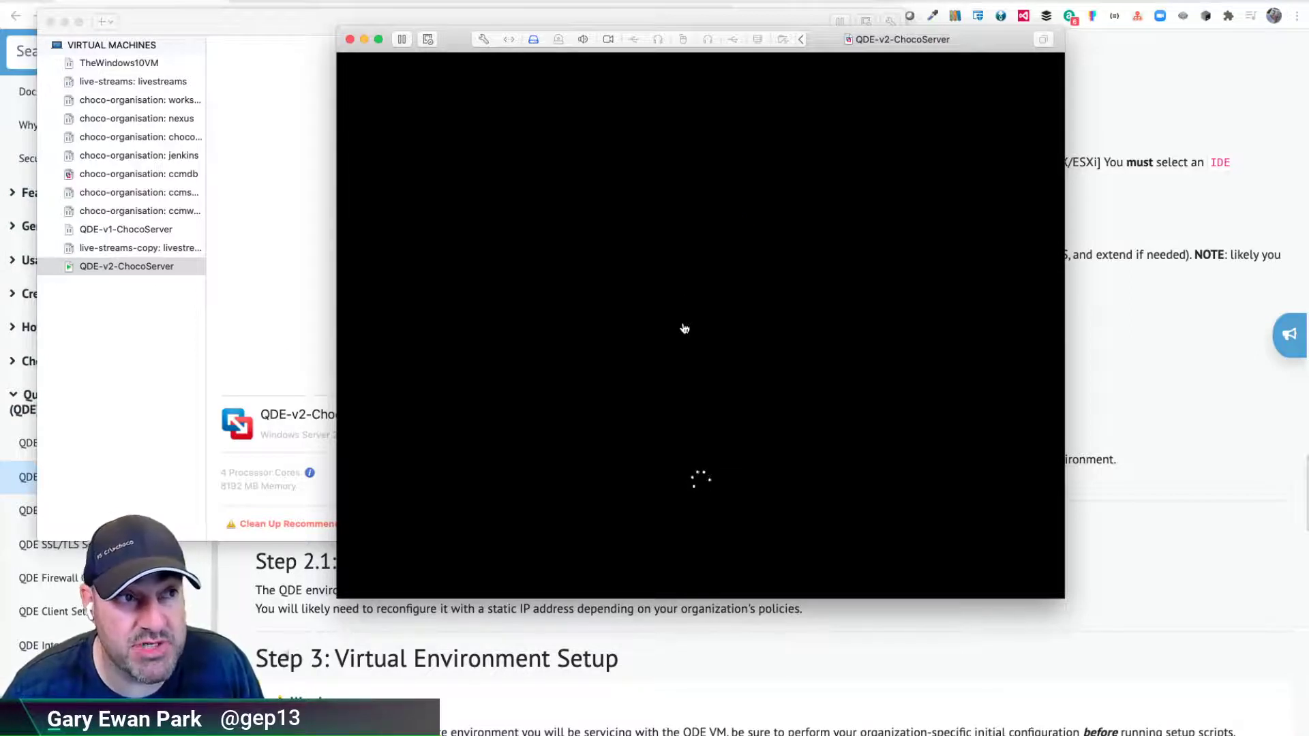
- Send Ctrl-Alt-Del to the VM and sign in as Administrator with the account password
{"action": "left_click", "coordinate": [736, 364]}
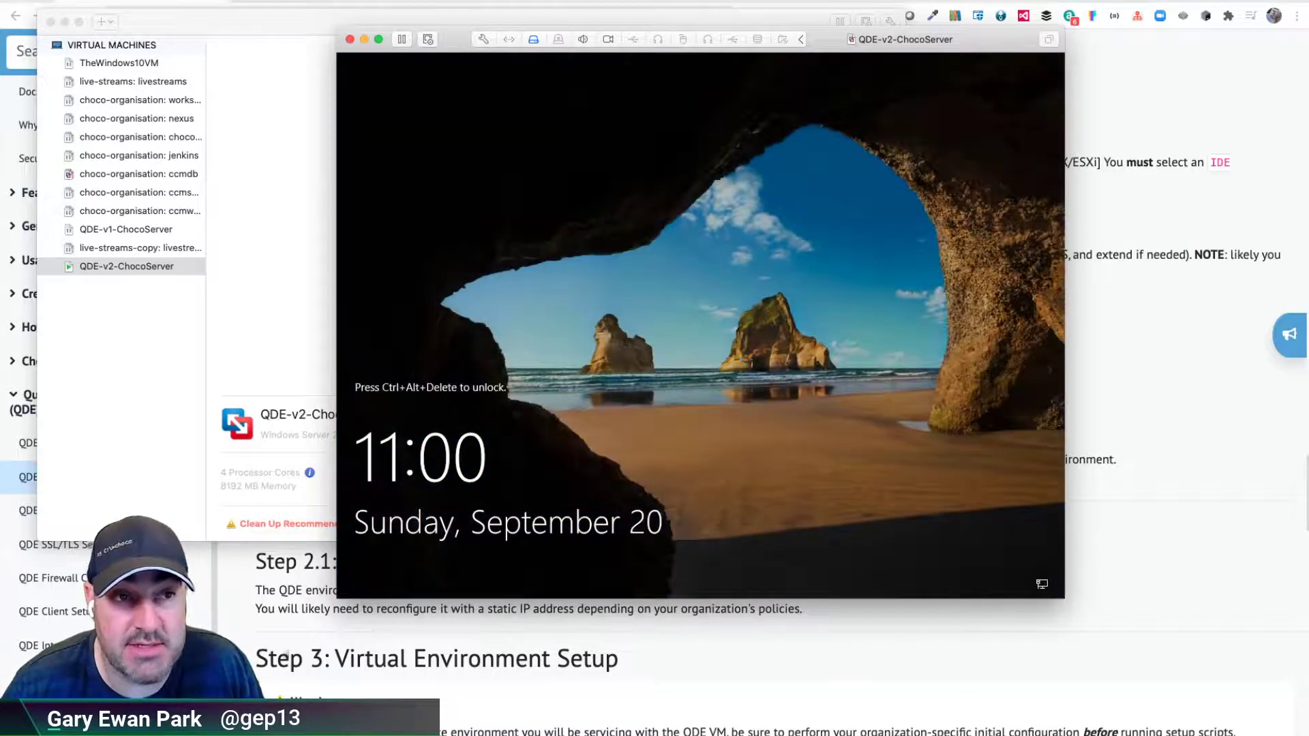
{"action": "left_click", "coordinate": [235, 0]}
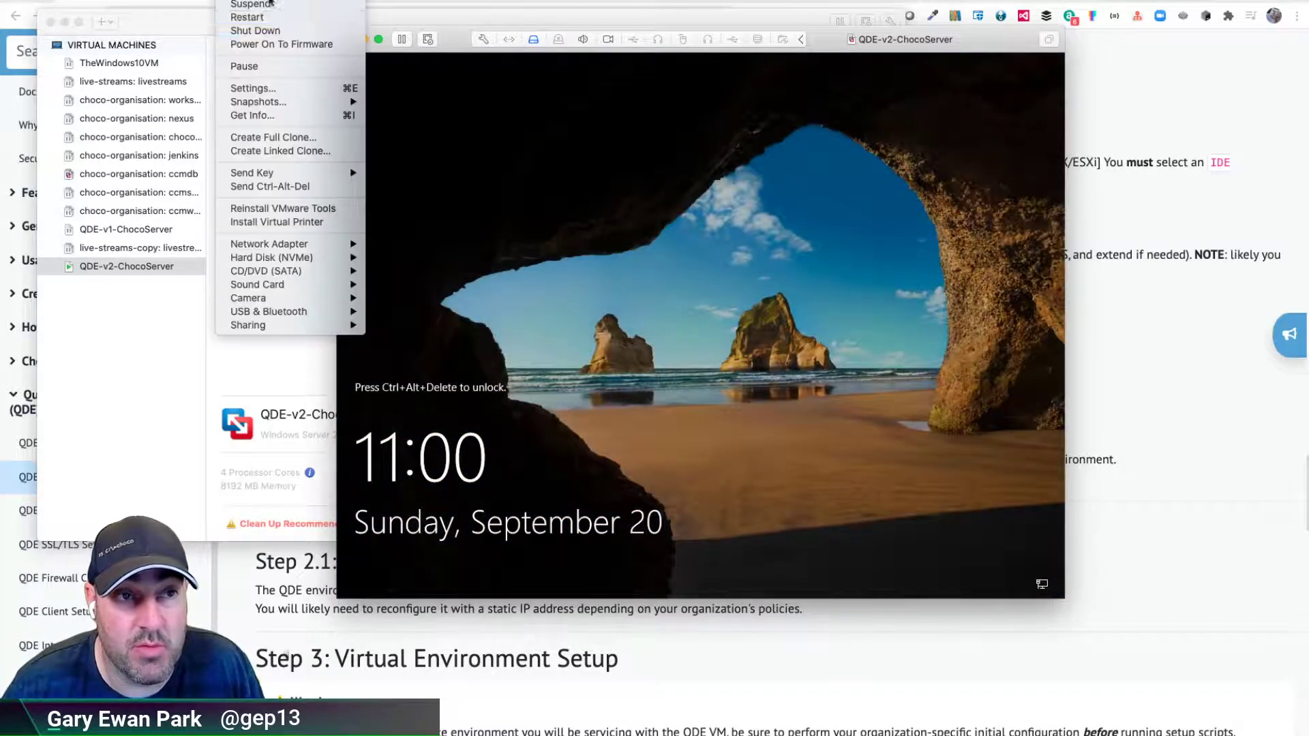
{"action": "left_click", "coordinate": [308, 186]}
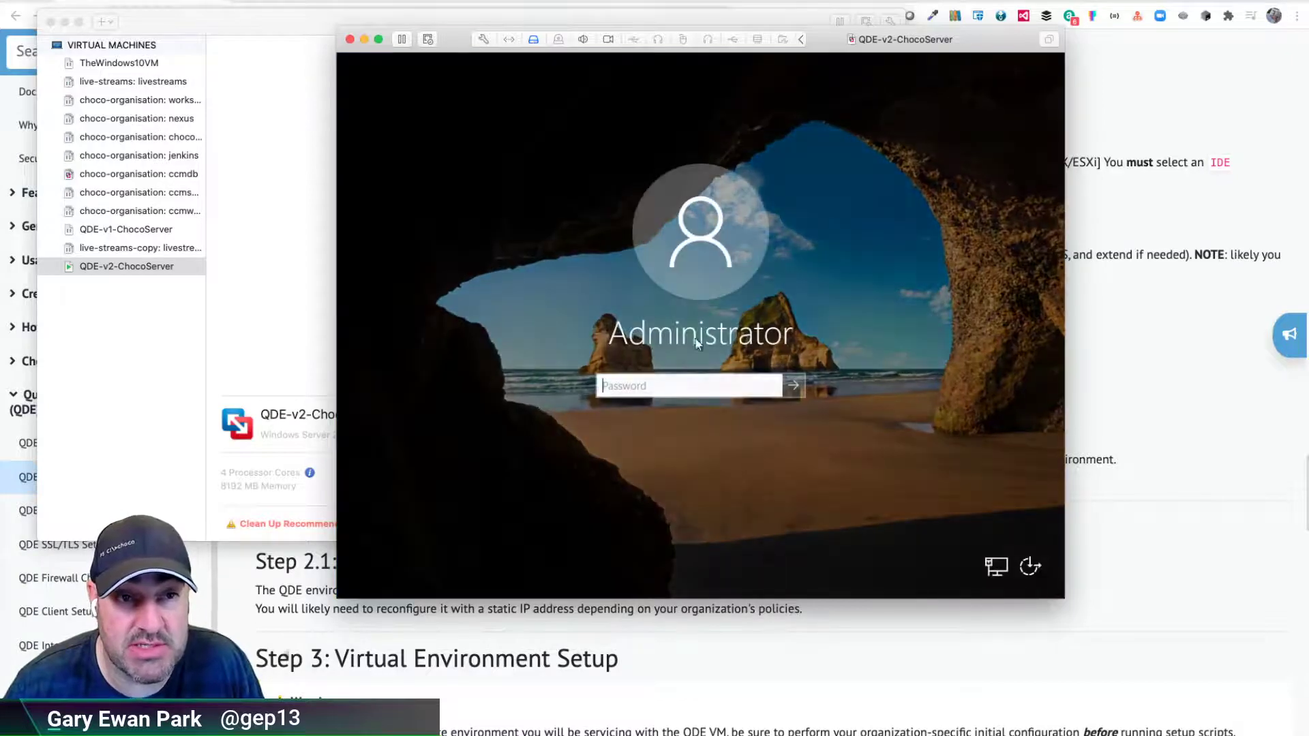
{"action": "type", "text": "Ch0c0R0cks"}
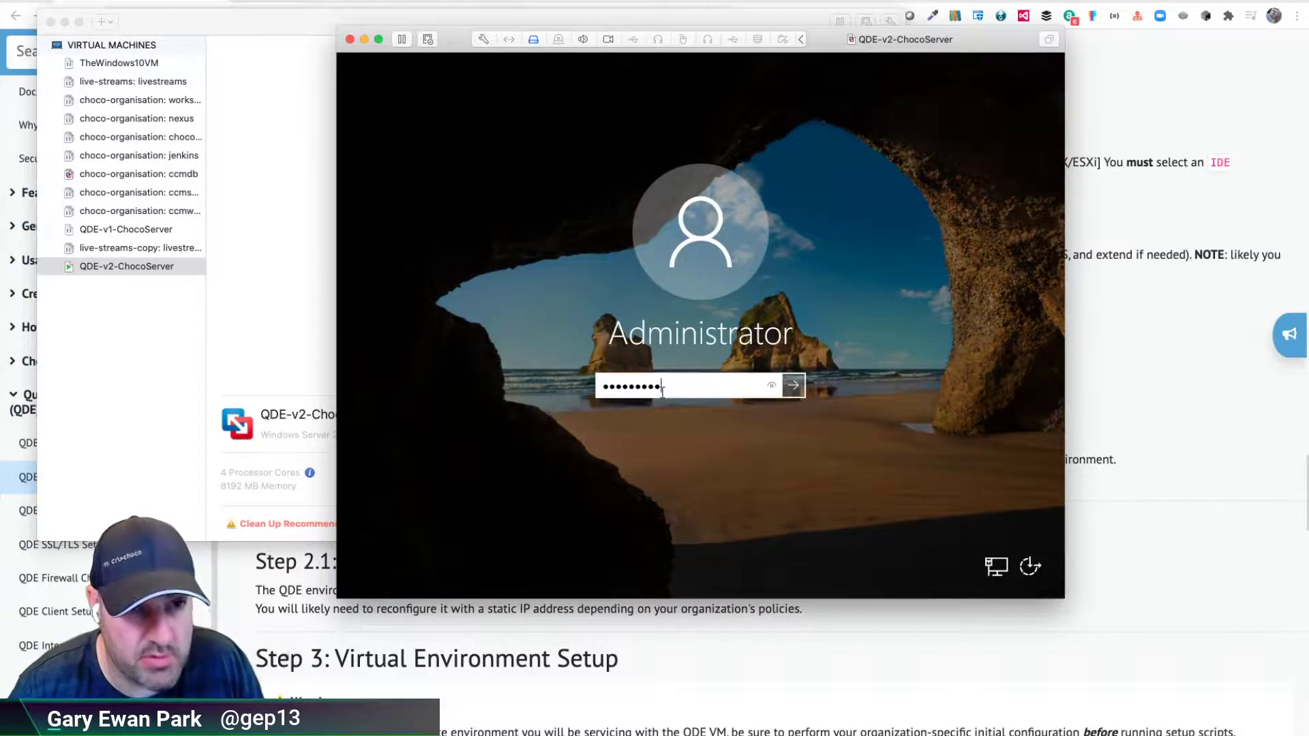
{"action": "key", "text": "Return"}
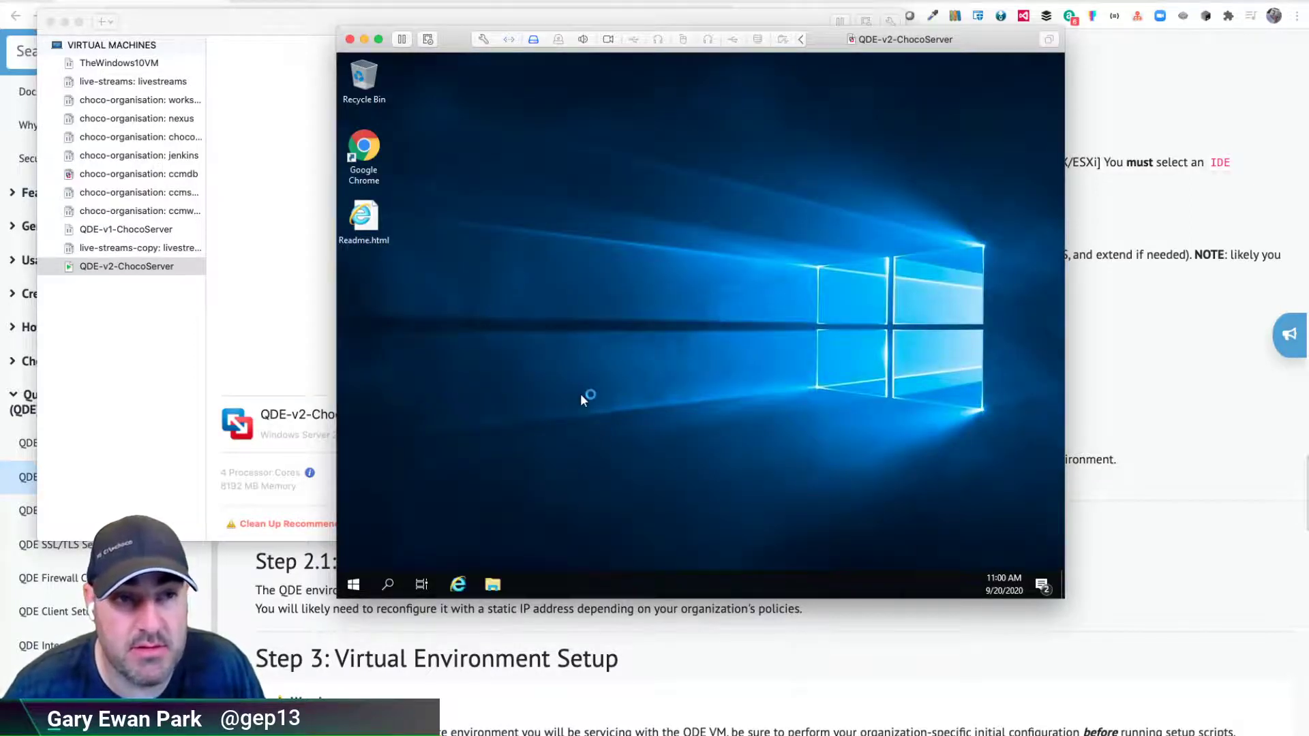
- Open This PC to see the 149 GB C: drive, then check 8 GB RAM and 4 processors in System About
{"action": "left_click", "coordinate": [493, 586]}
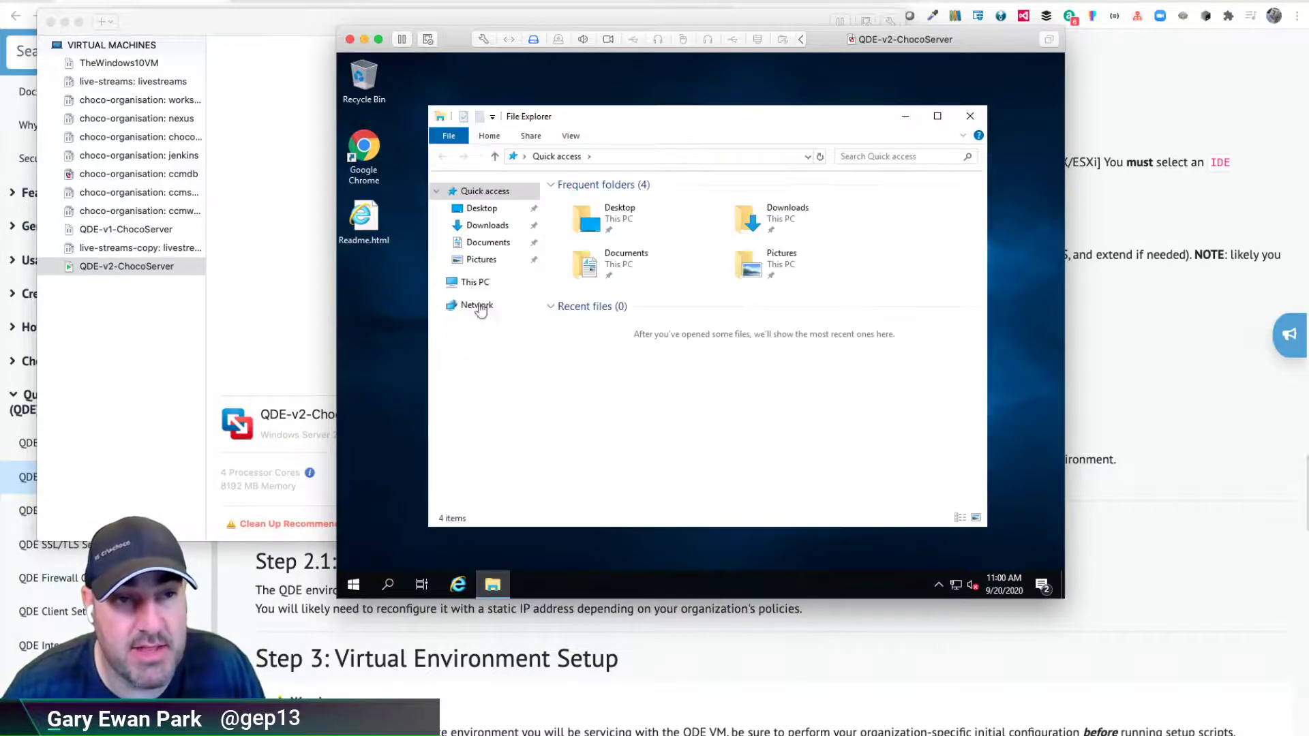
{"action": "left_click", "coordinate": [475, 282]}
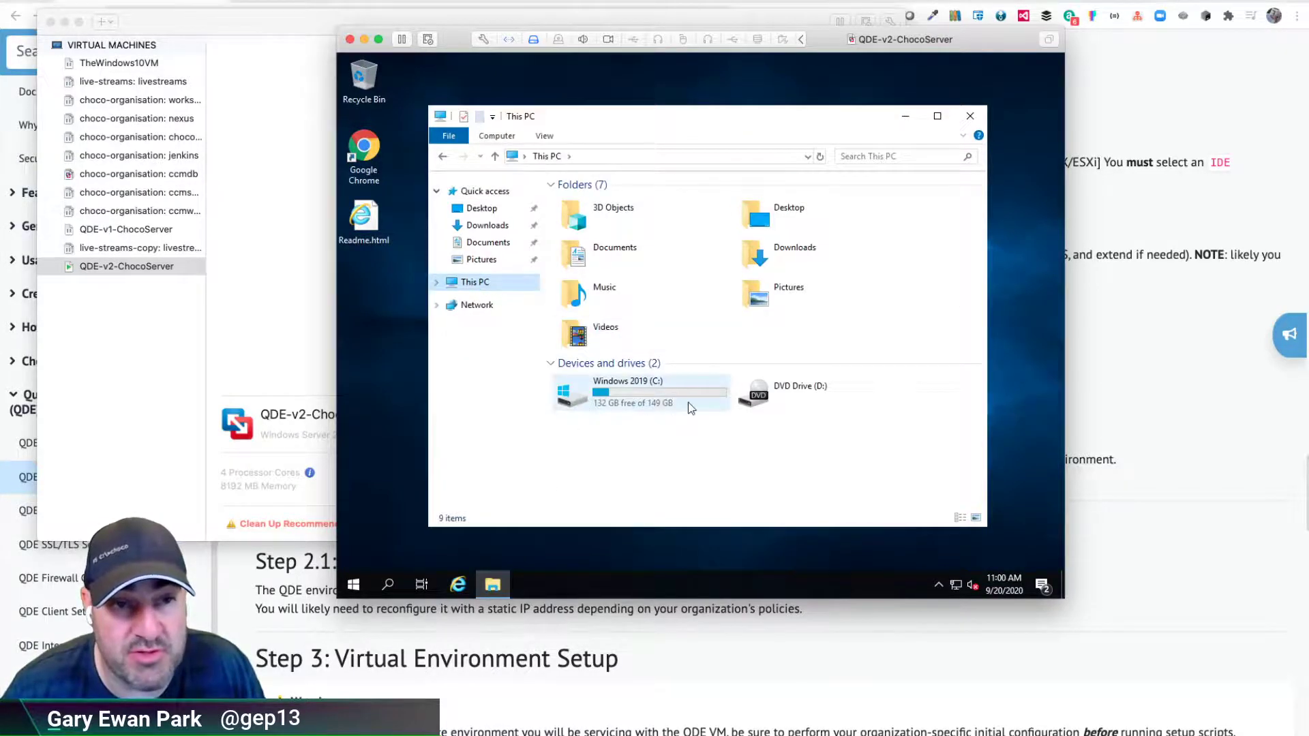
{"action": "right_click", "coordinate": [354, 585]}
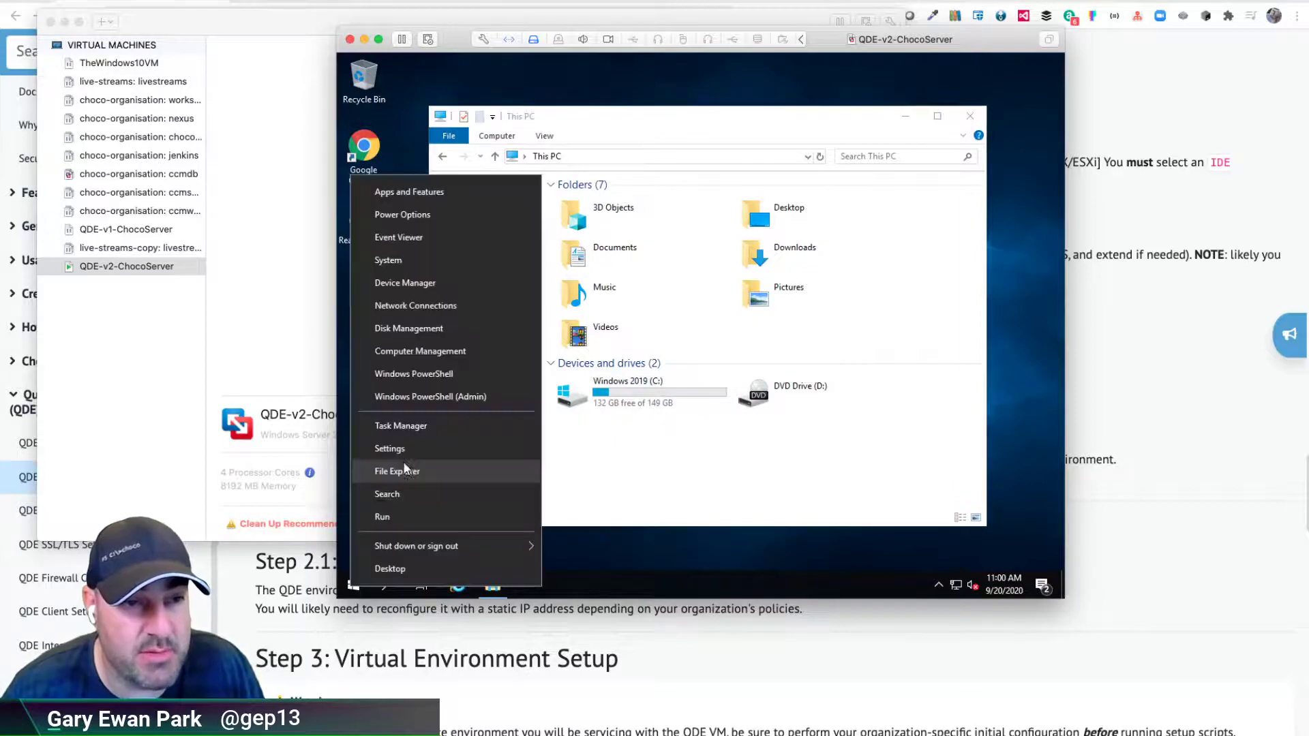
{"action": "left_click", "coordinate": [395, 264]}
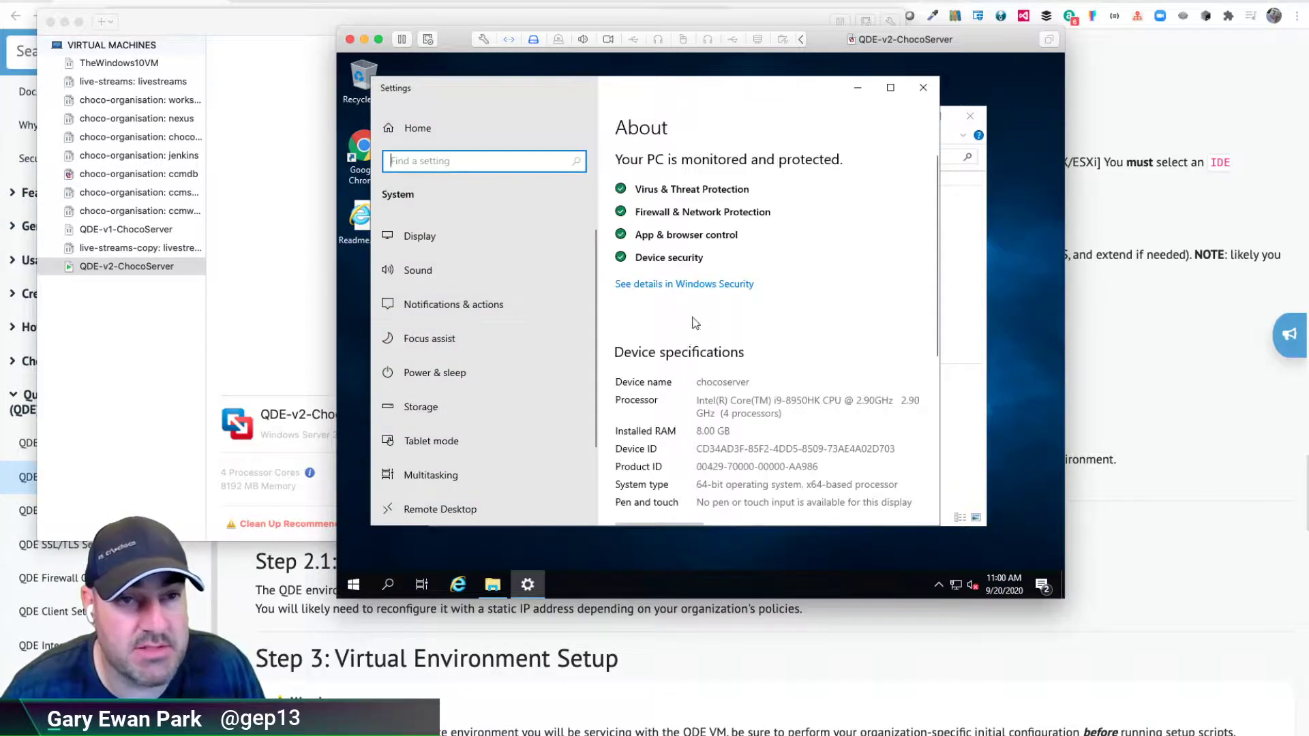
{"action": "scroll", "coordinate": [696, 327], "scroll_direction": "down", "scroll_amount": 2}
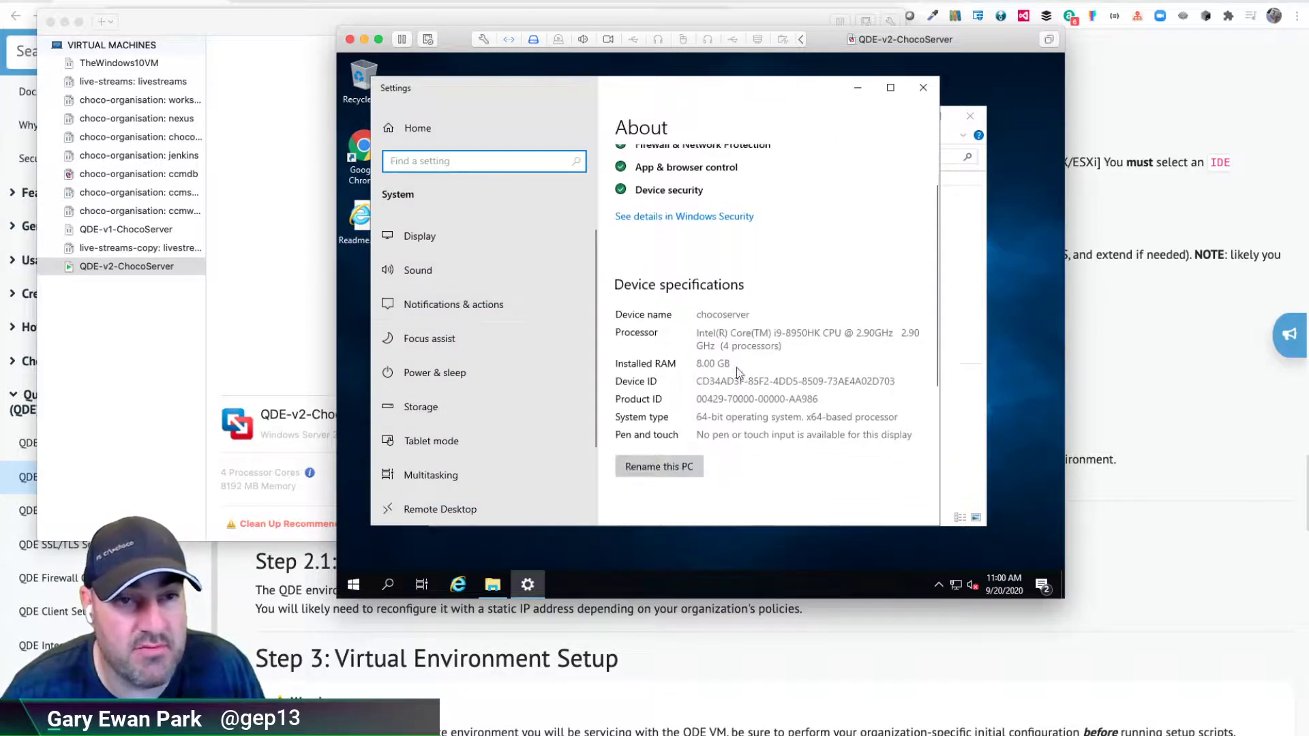
{"action": "left_click", "coordinate": [695, 365]}
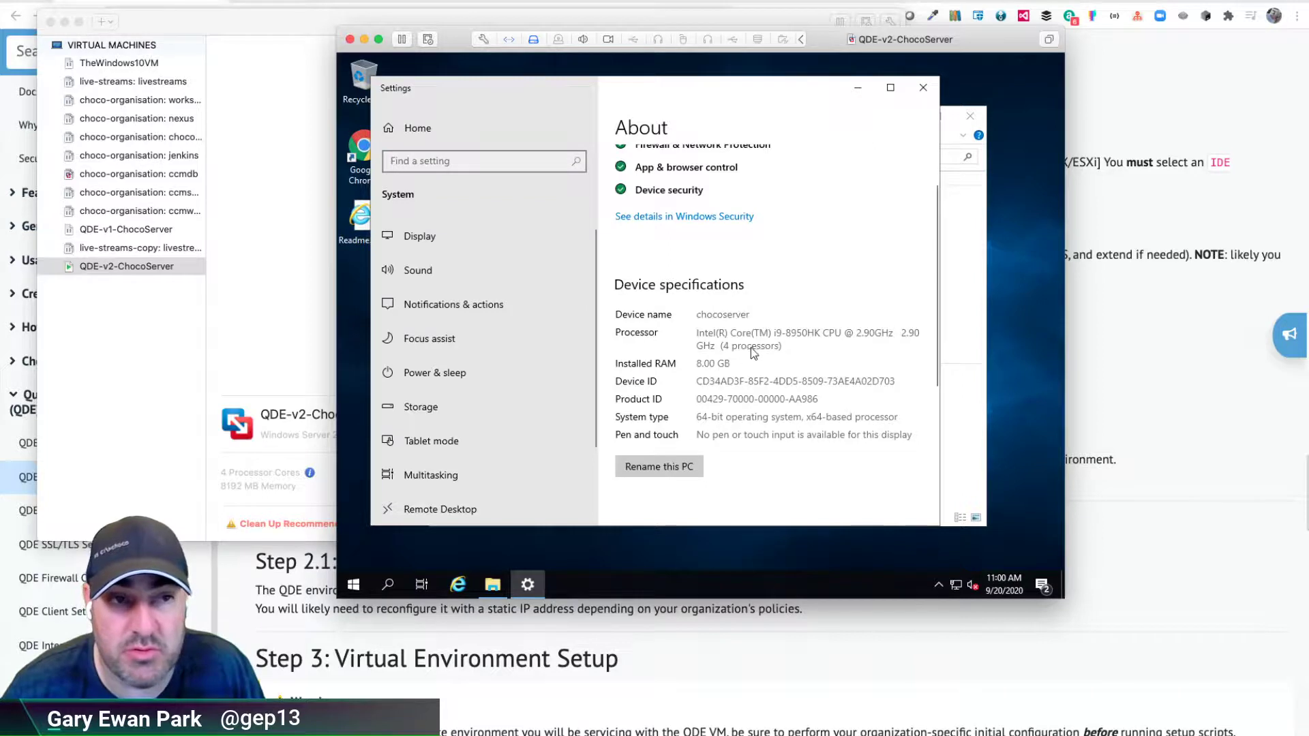
{"action": "left_click", "coordinate": [924, 90]}
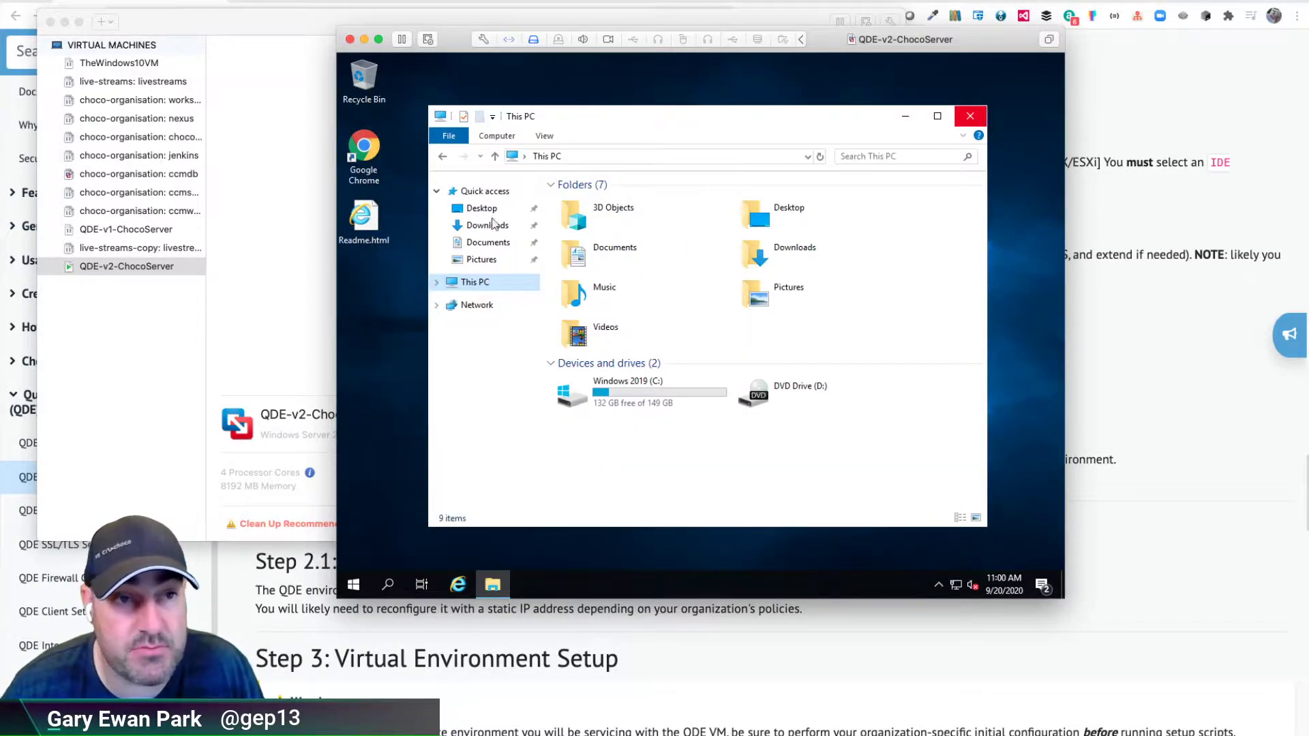
- Close File Explorer and open Readme.html with Google Chrome
{"action": "key", "text": "alt+F4"}
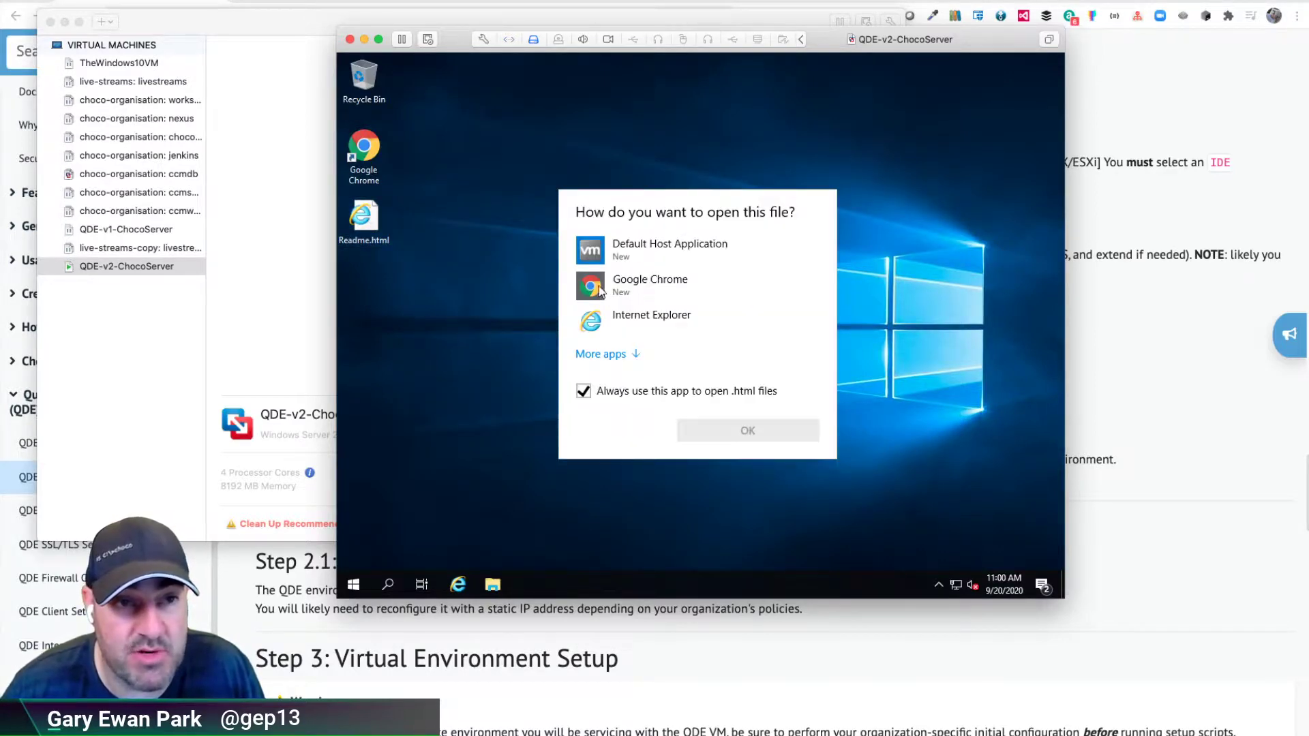
{"action": "left_click", "coordinate": [643, 285]}
{"action": "left_click", "coordinate": [734, 430]}
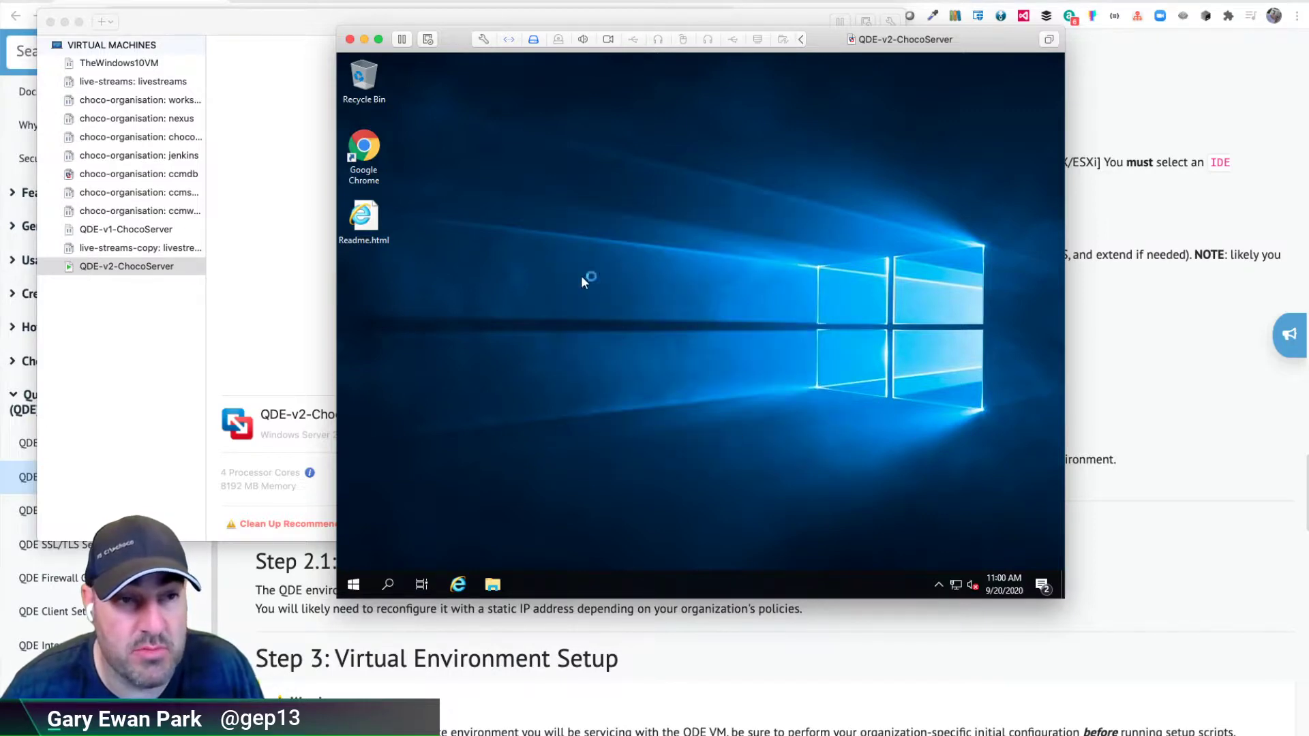